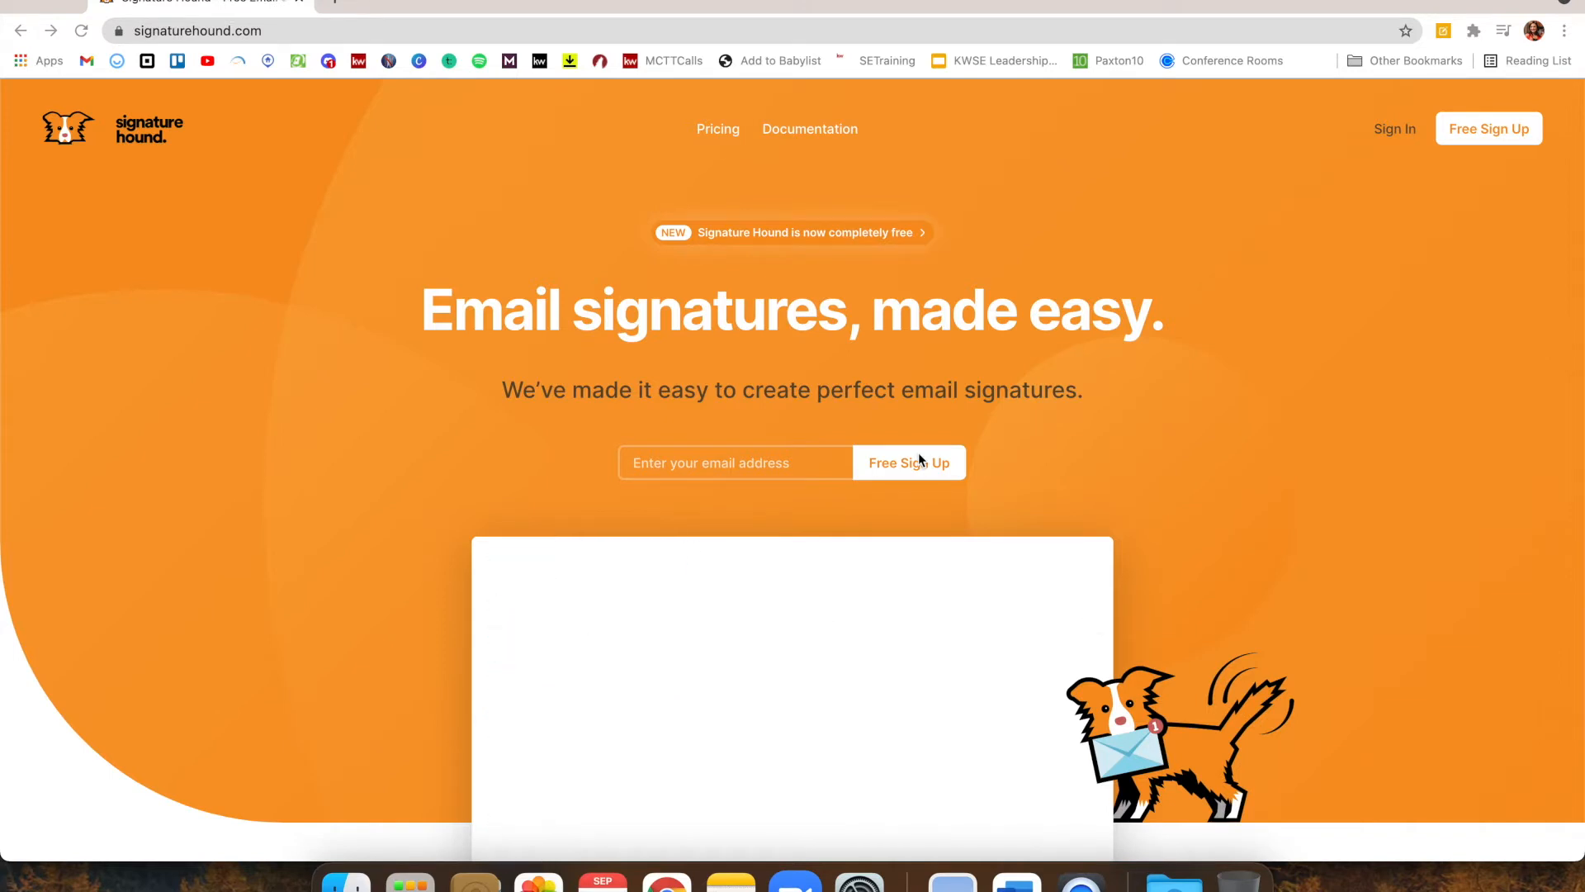
Sign in to Signature Hound with the account e-mail and password, and dismiss Chrome's save-password prompt
click(1395, 132)
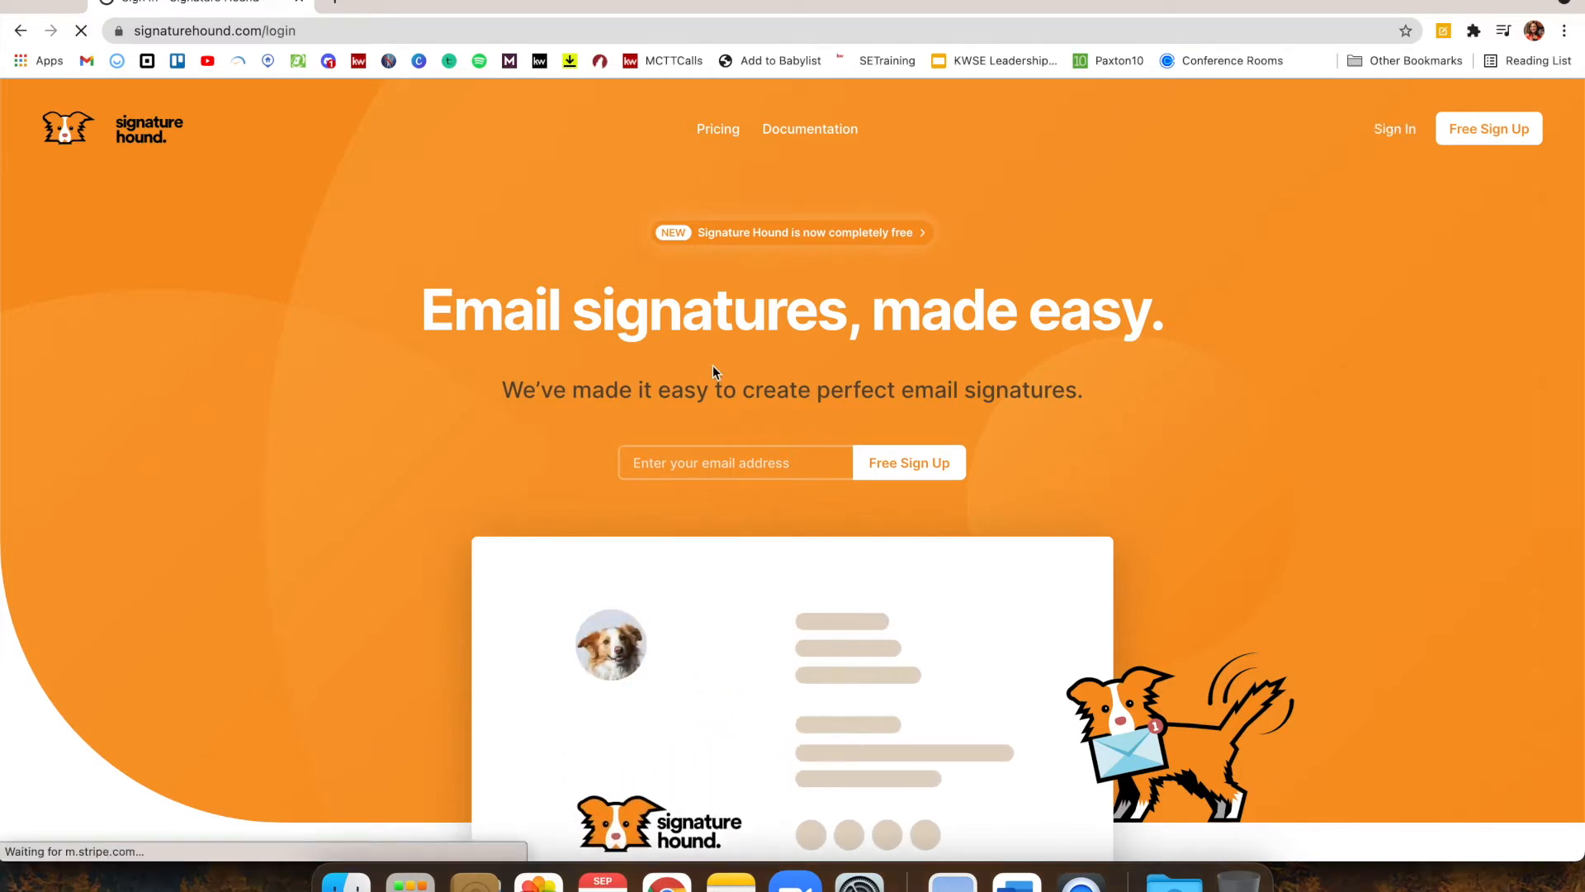
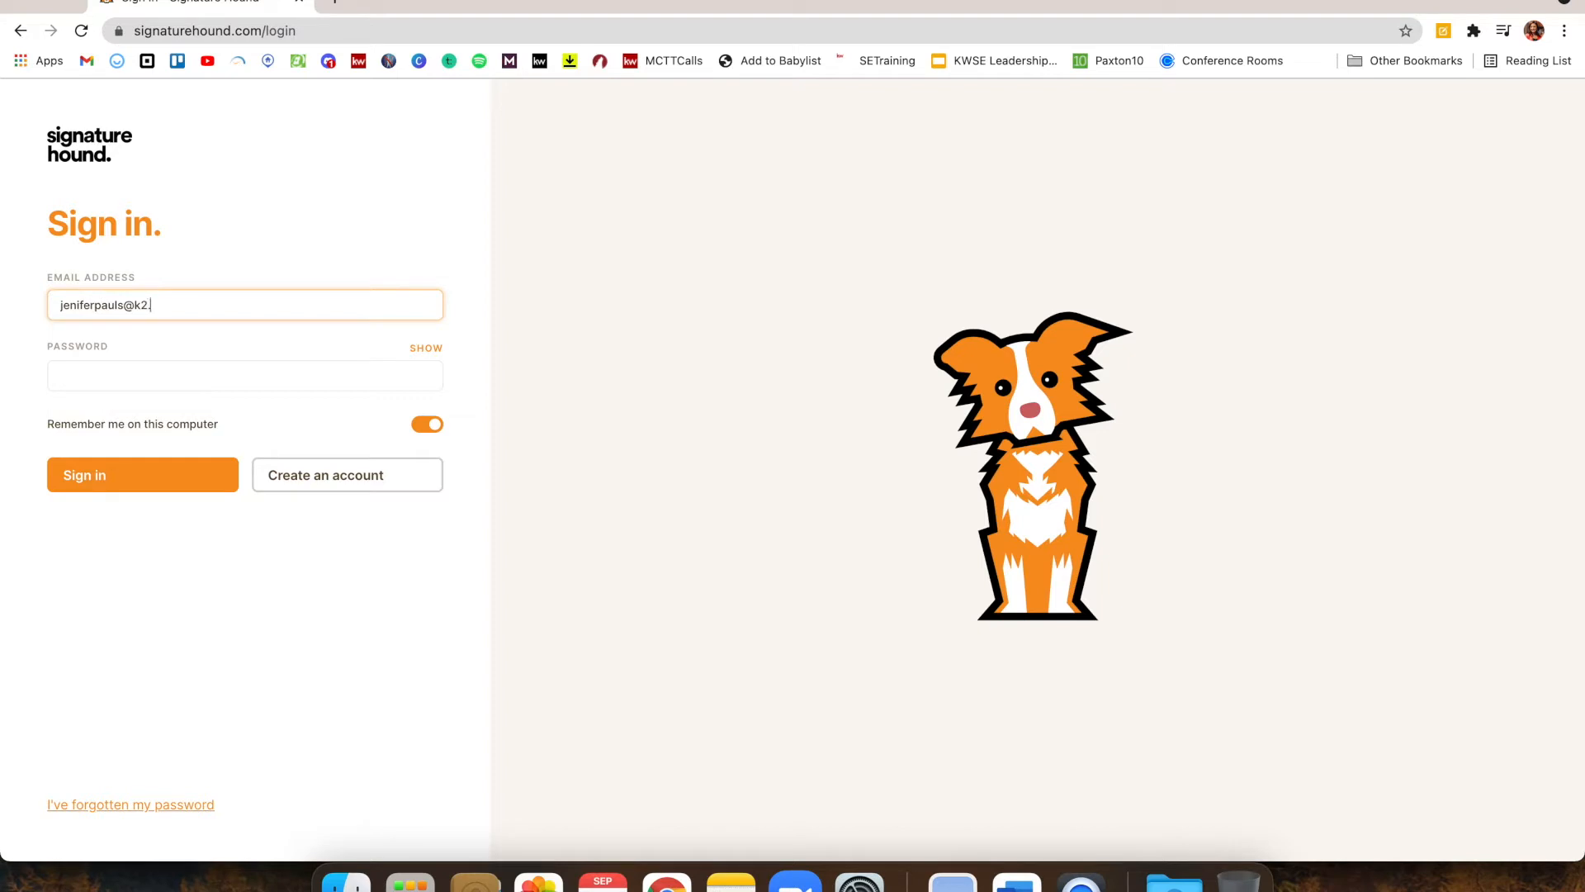
key(Tab)
text(••••)
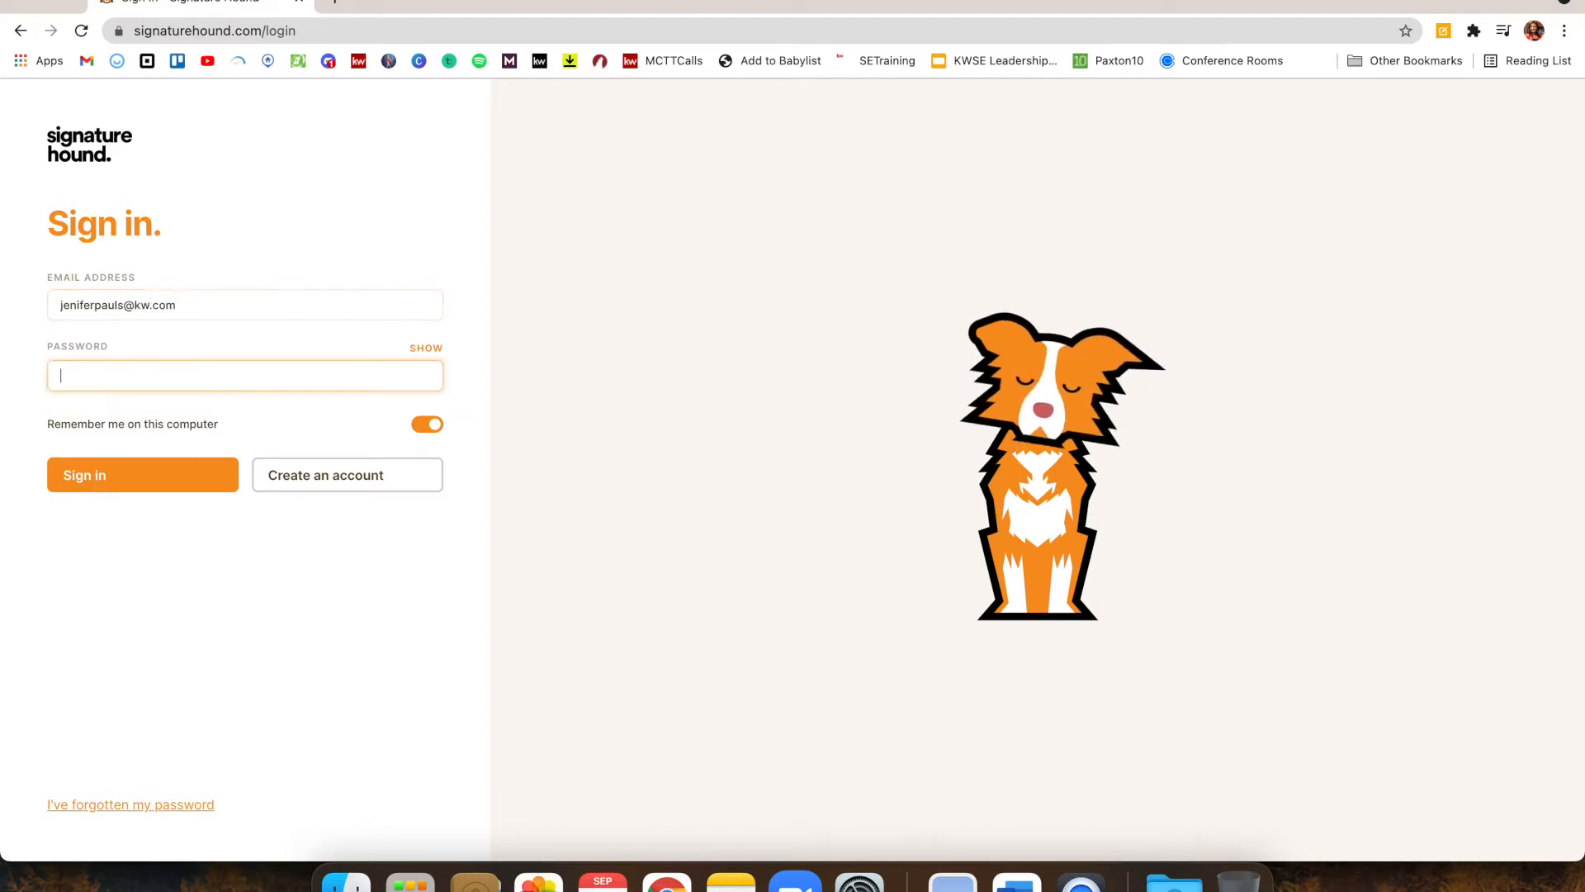
text(••••••)
key(Return)
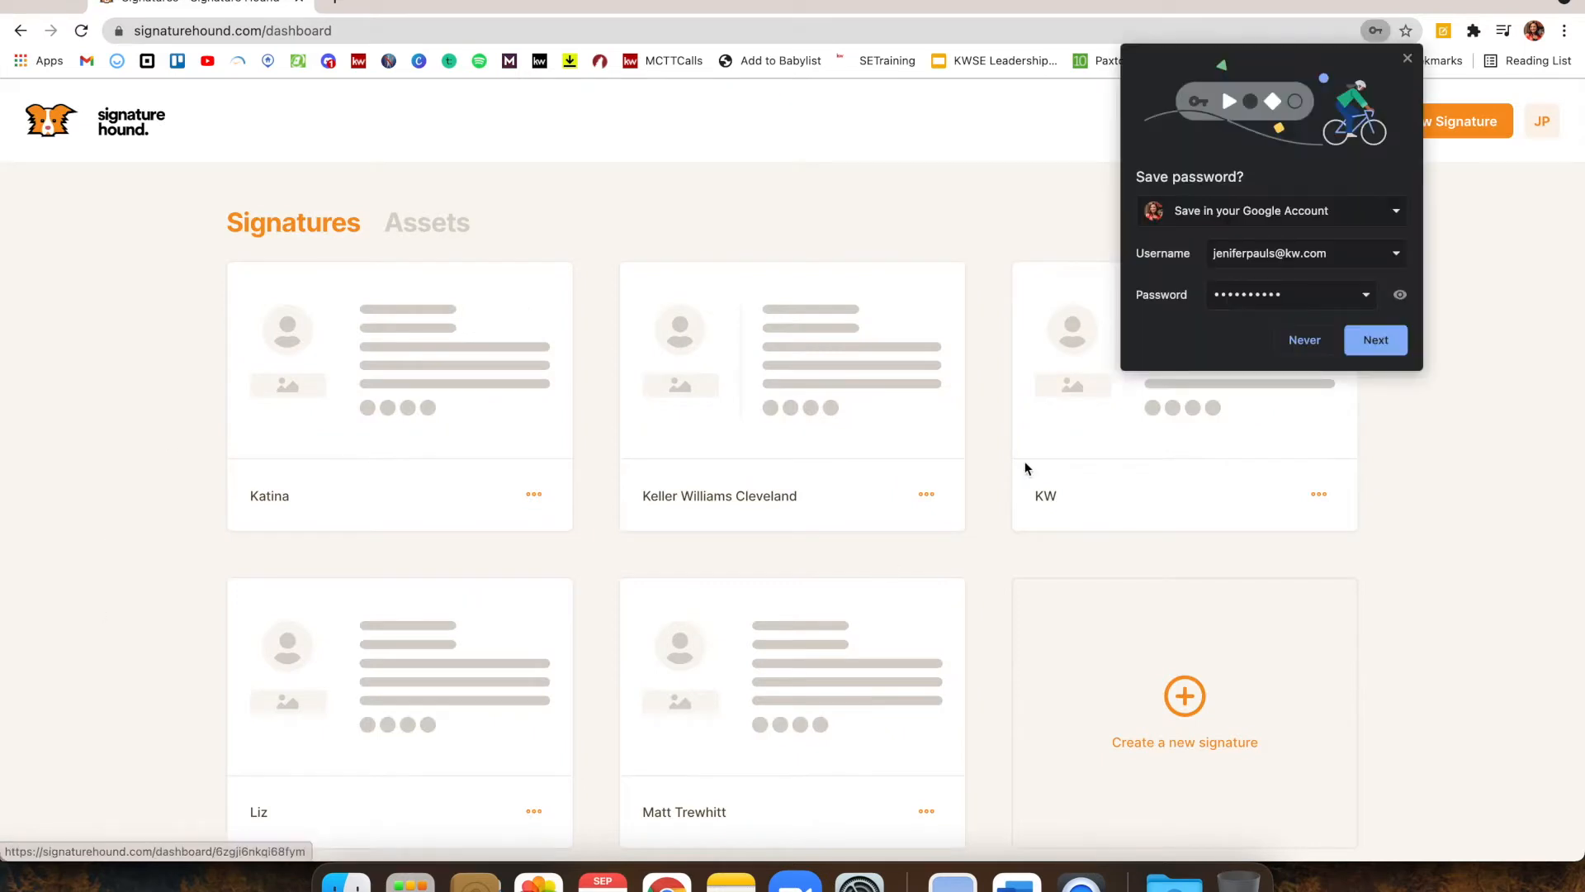
click(1407, 58)
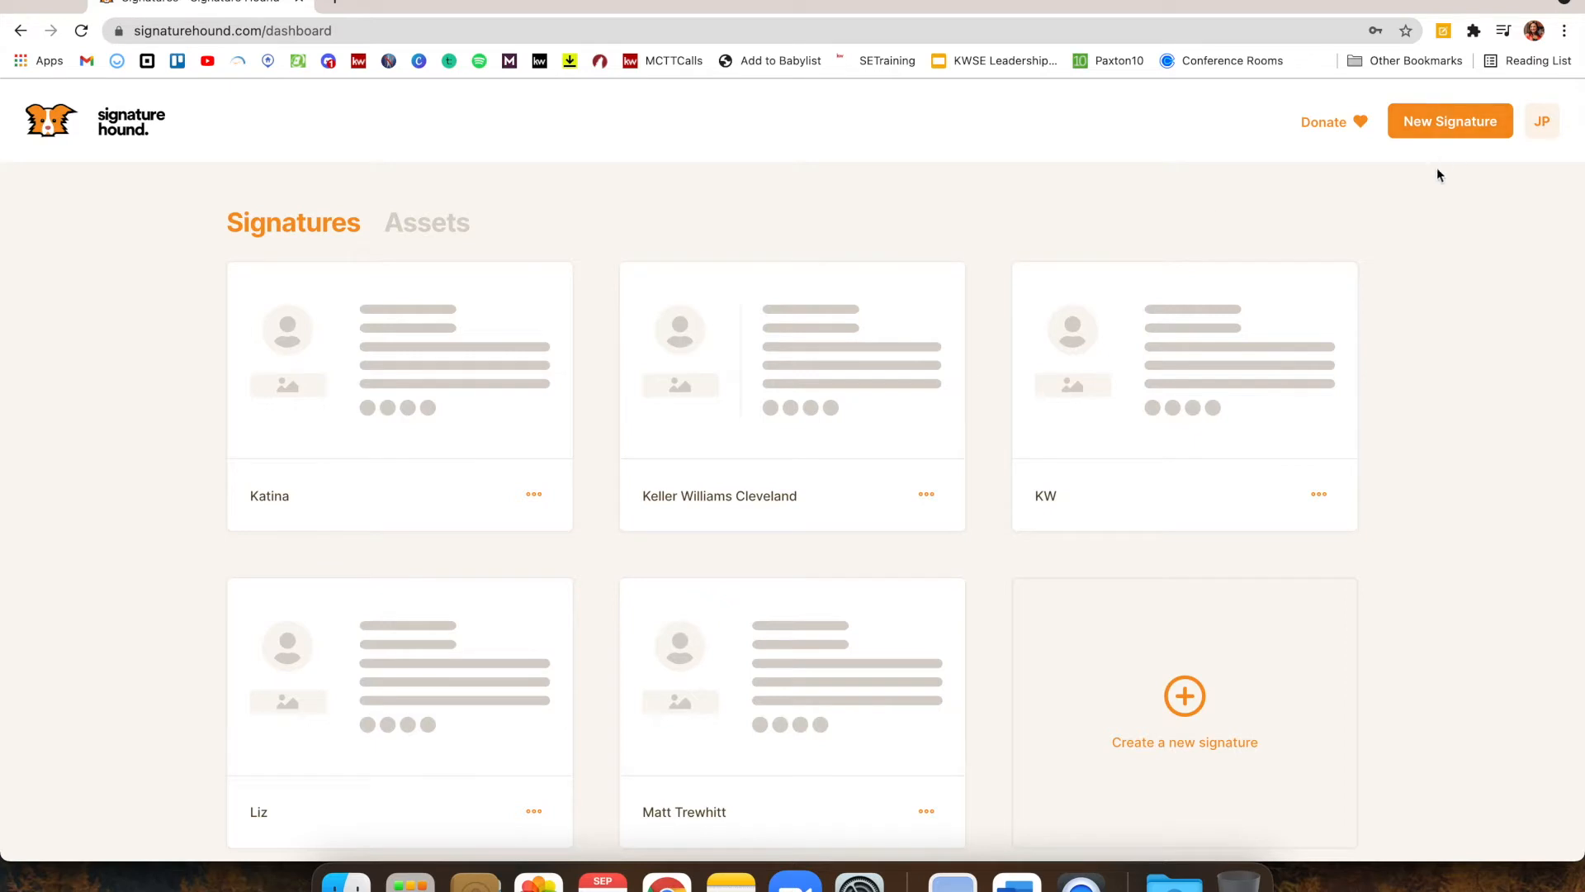
Start a new signature, name it 'KW', and create it
click(1179, 708)
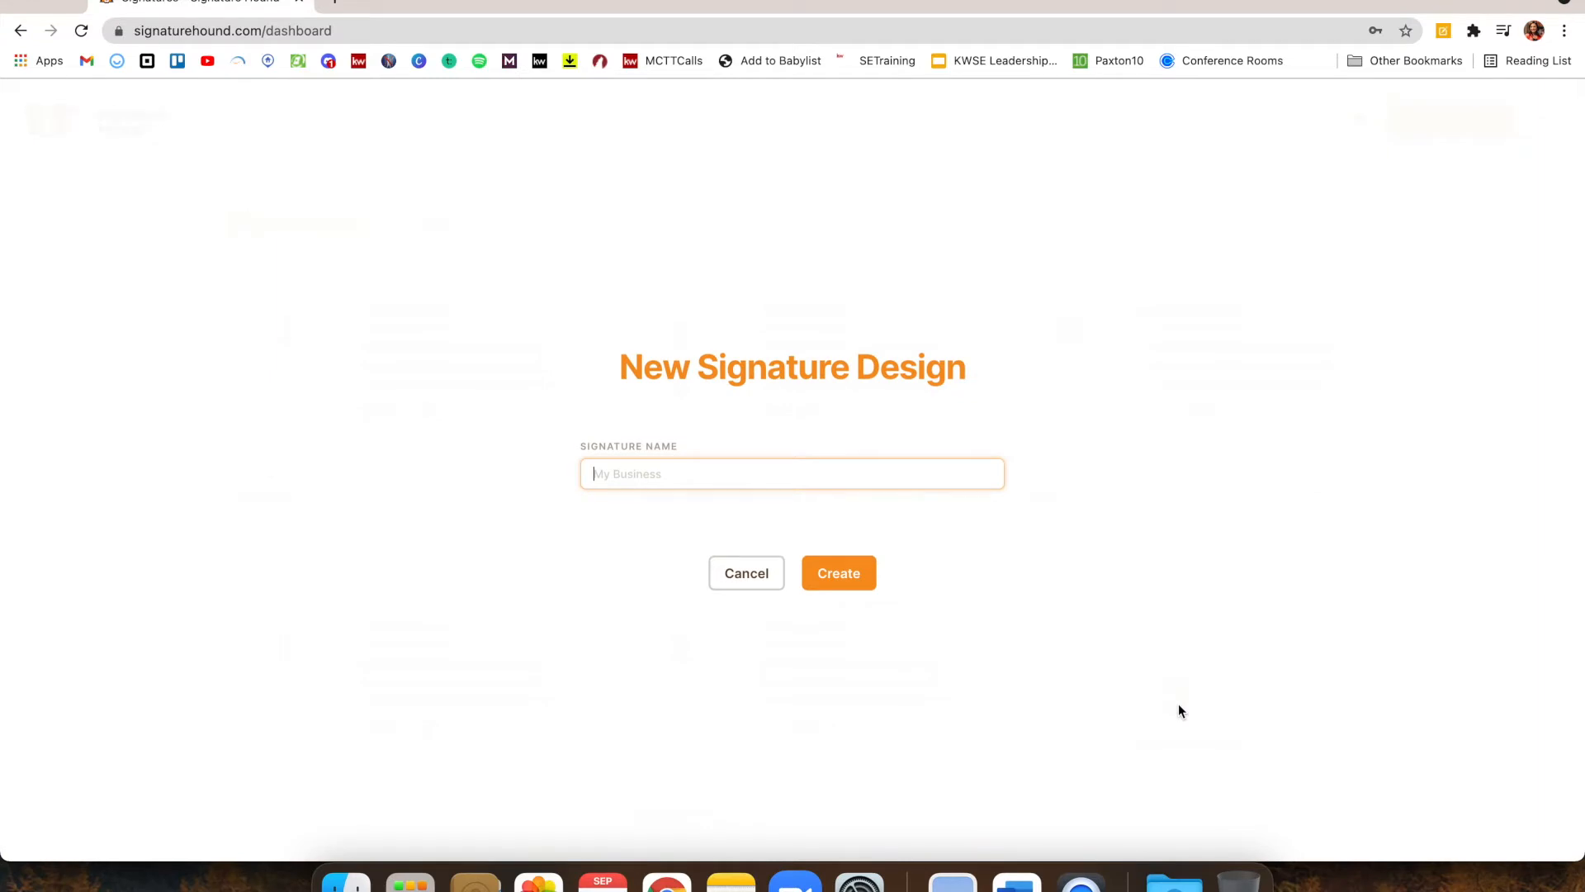
text(KW)
click(858, 586)
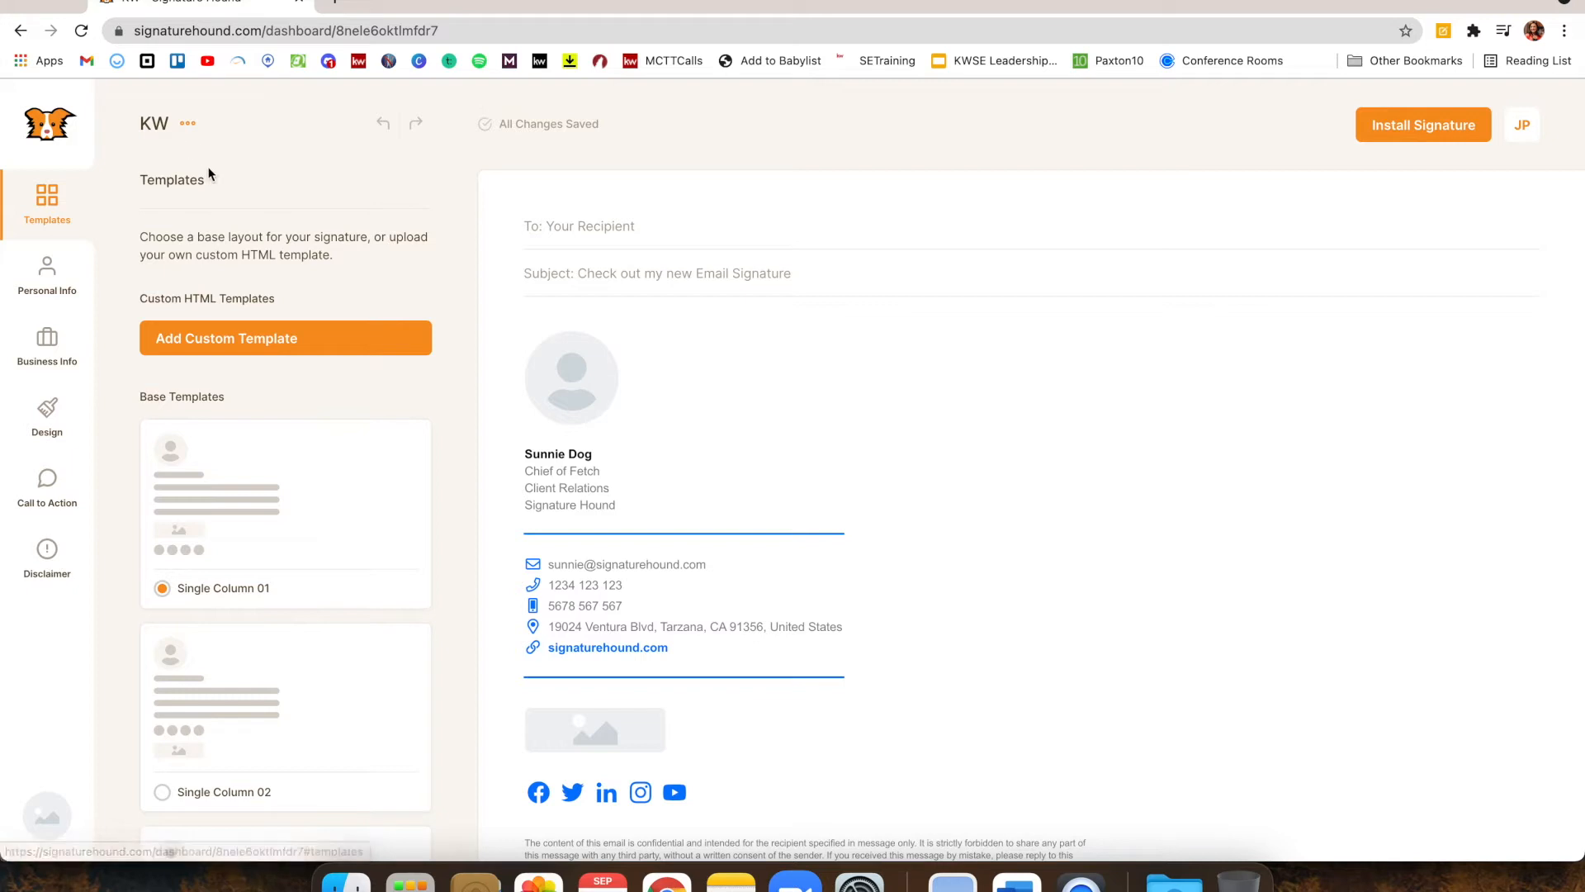
Preview the Vertical 02 template, then select Vertical 01 for the KW signature
scroll(221, 238, down, 5)
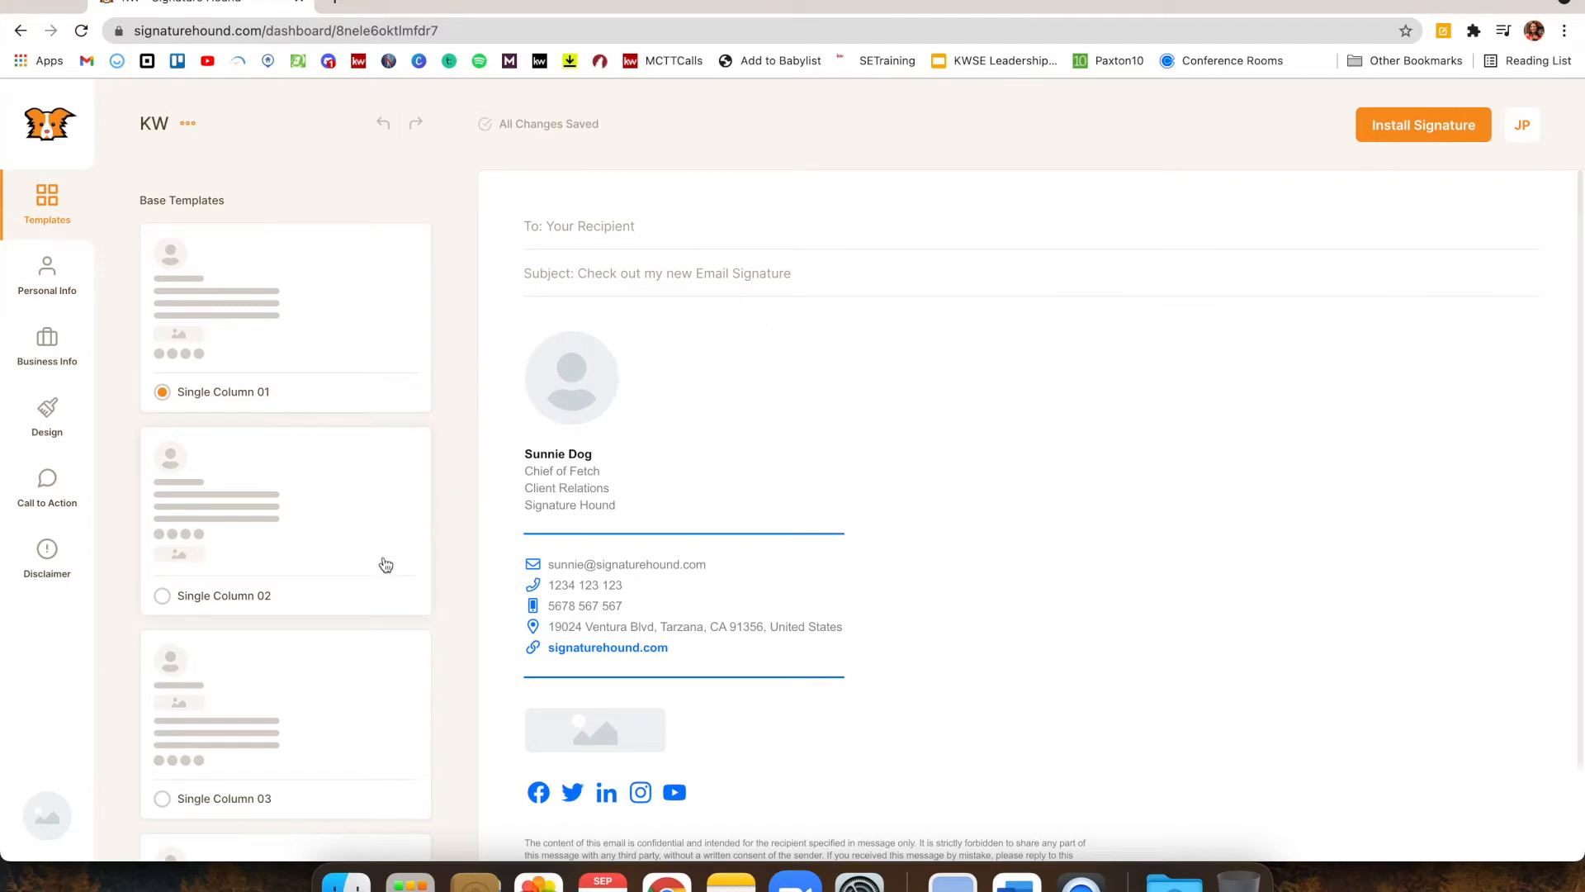
scroll(383, 561, down, 4)
scroll(385, 564, down, 13)
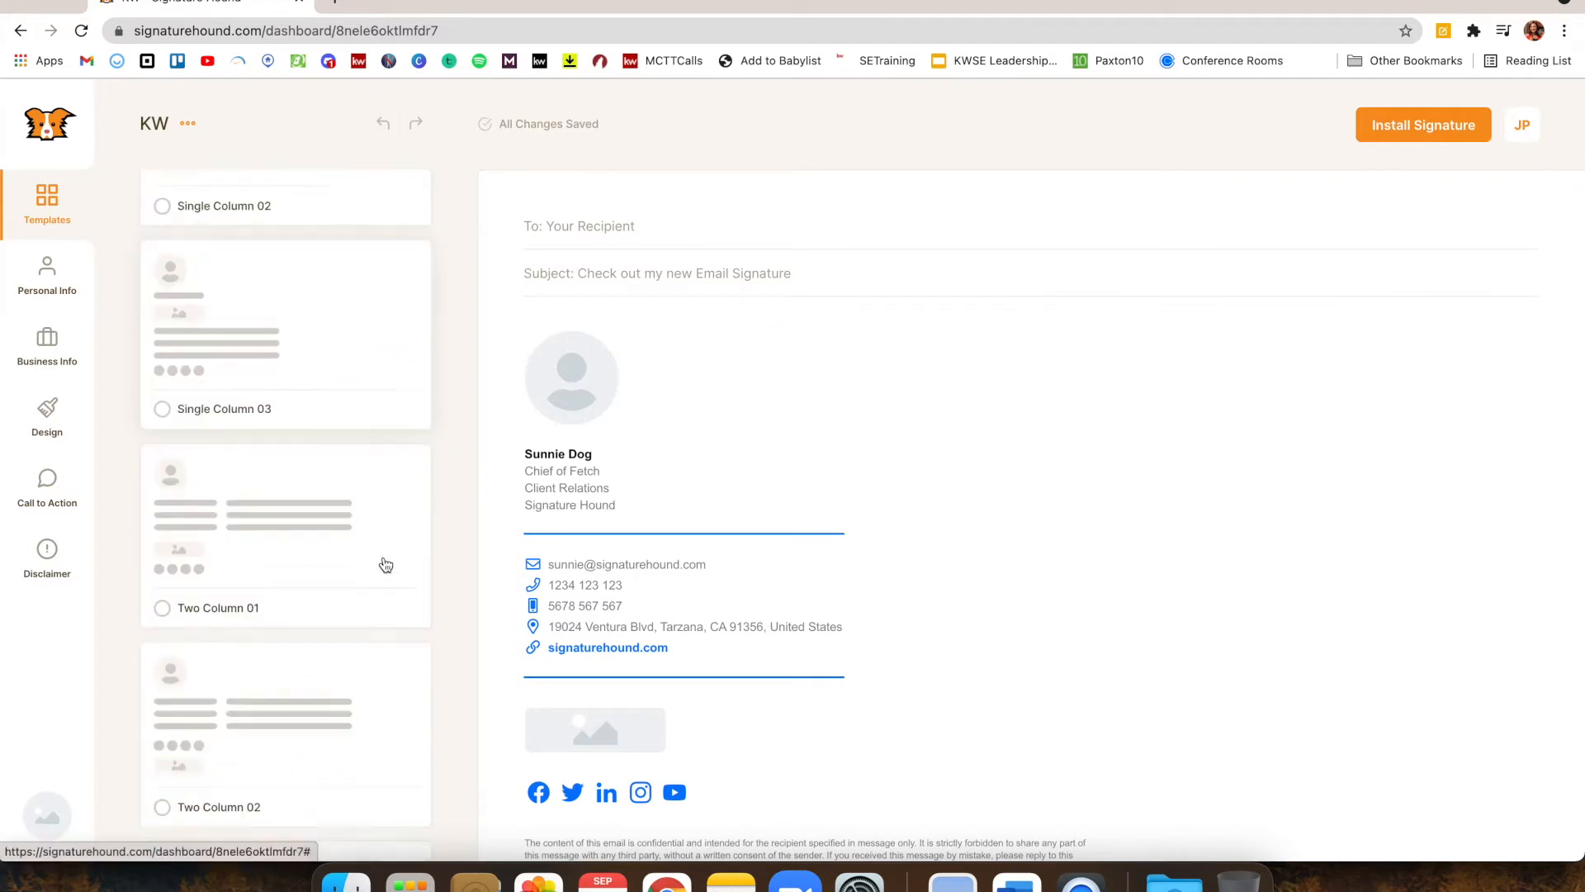
scroll(384, 561, down, 9)
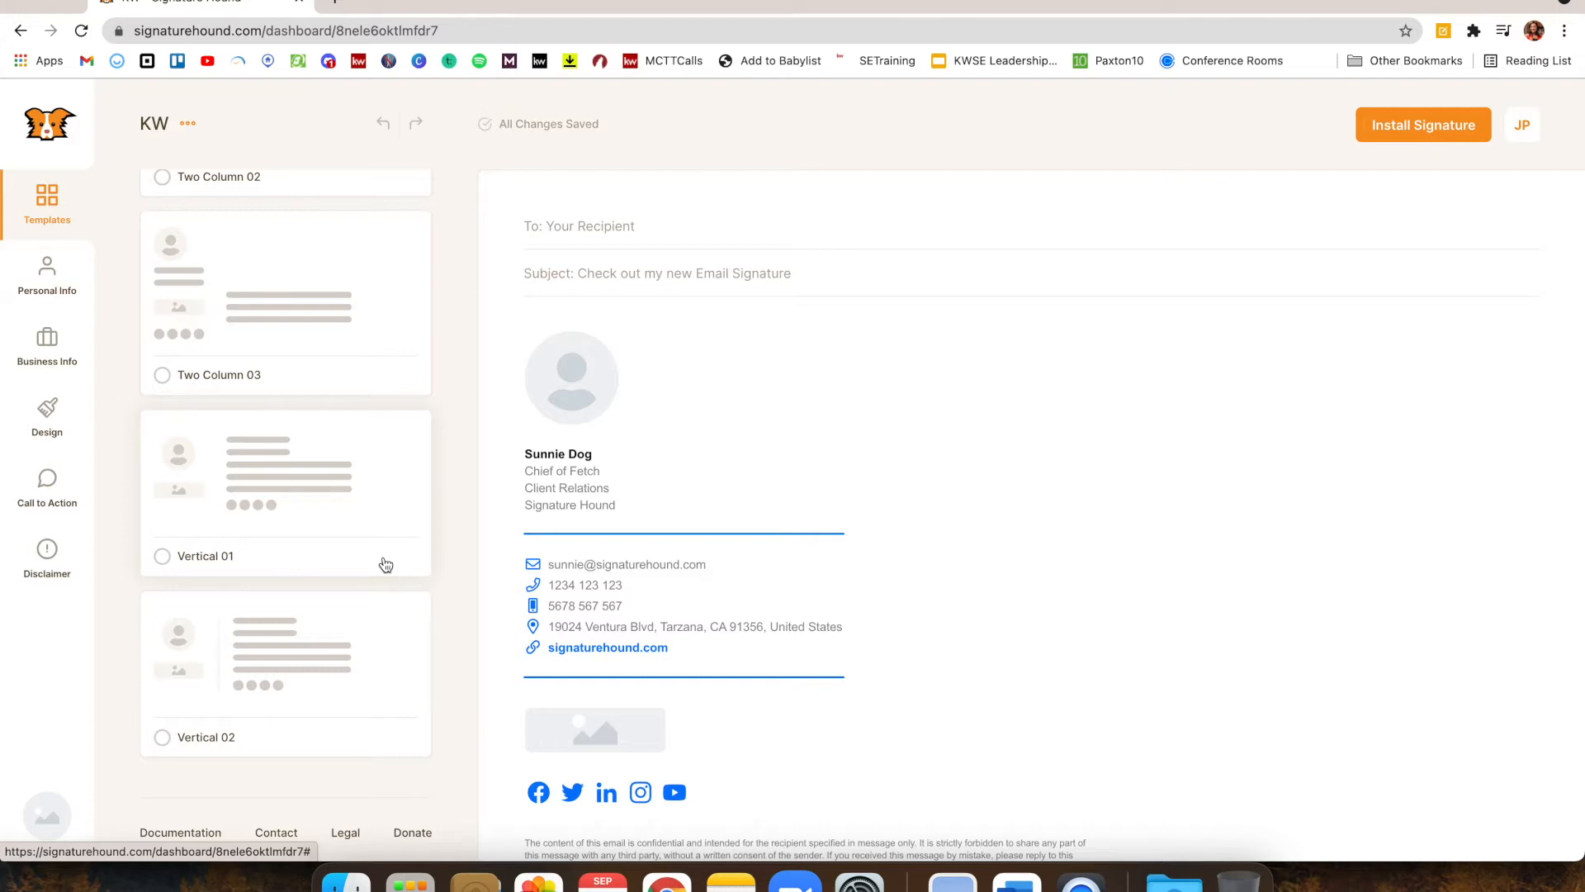
click(290, 658)
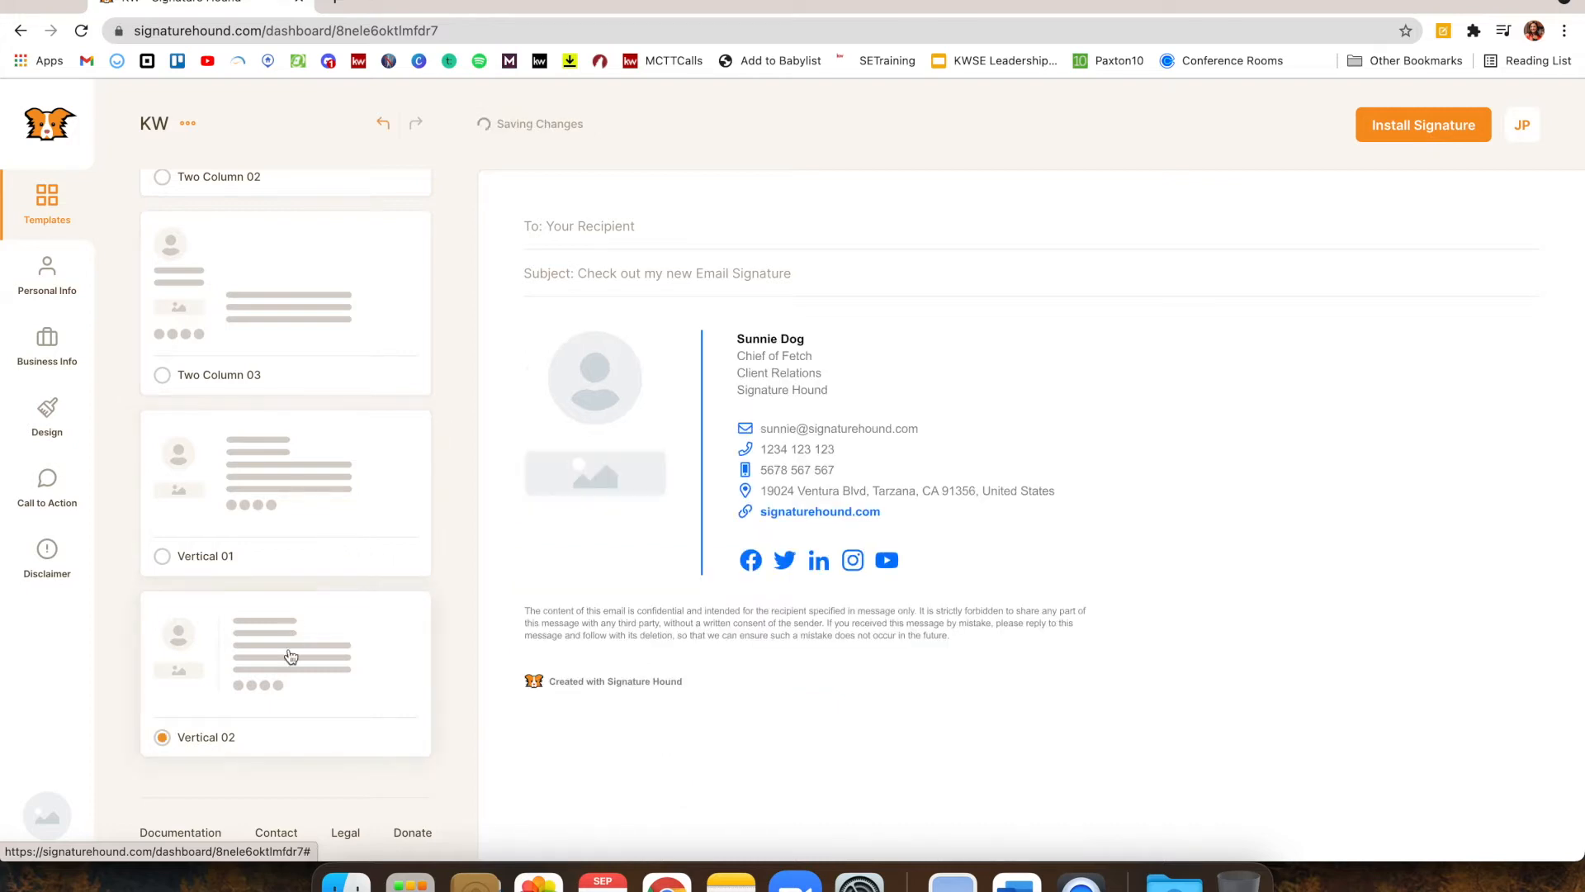
click(322, 555)
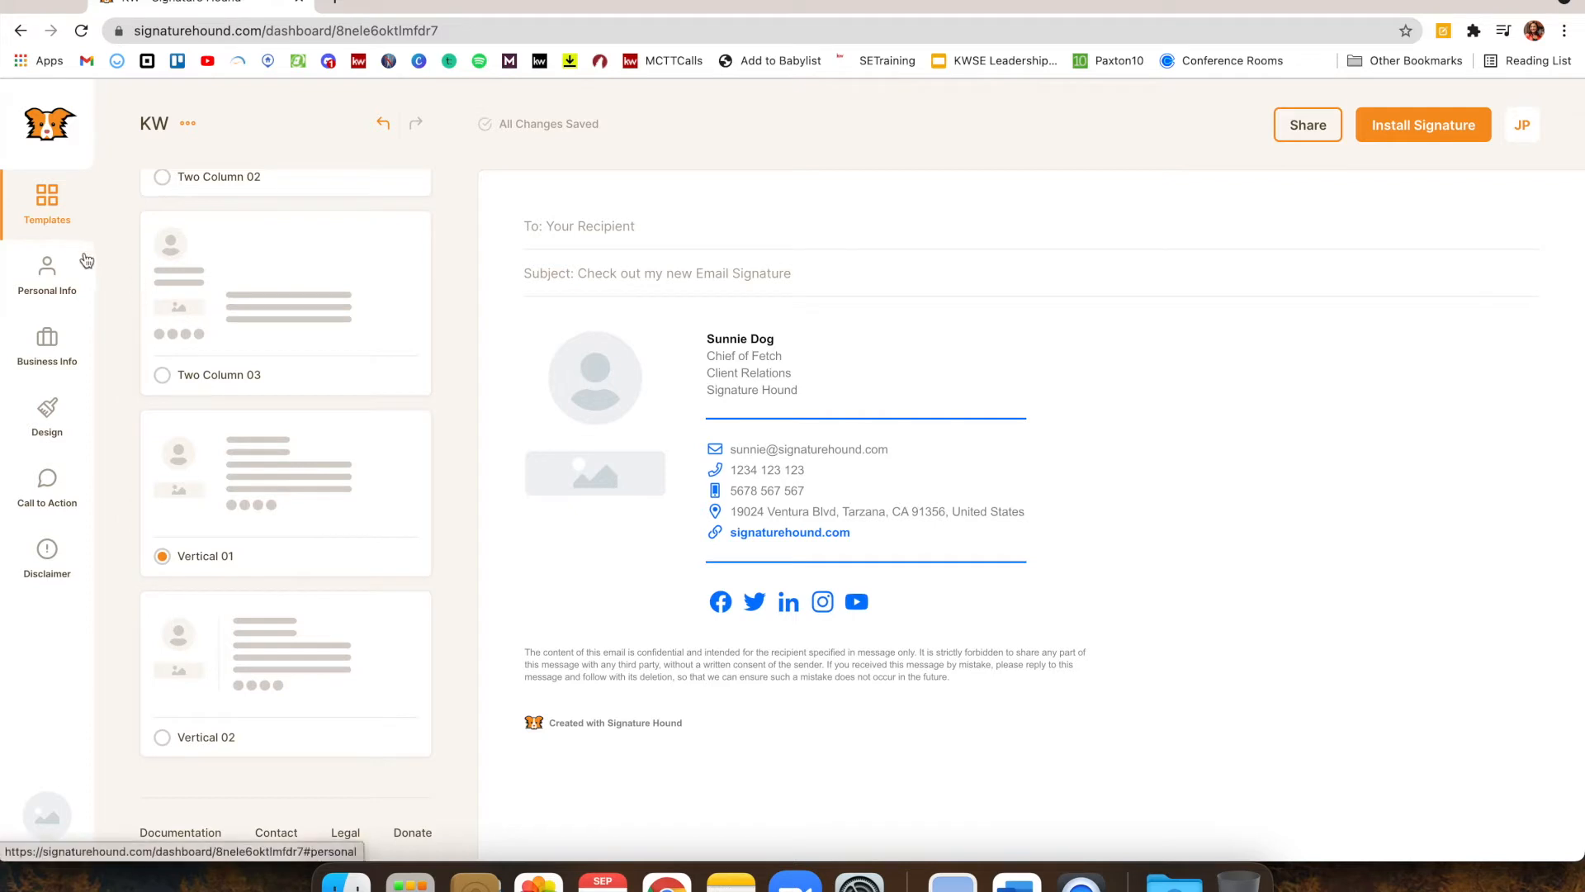
Upload the headshot screenshot from Desktop as the profile photo in Personal Info
click(55, 281)
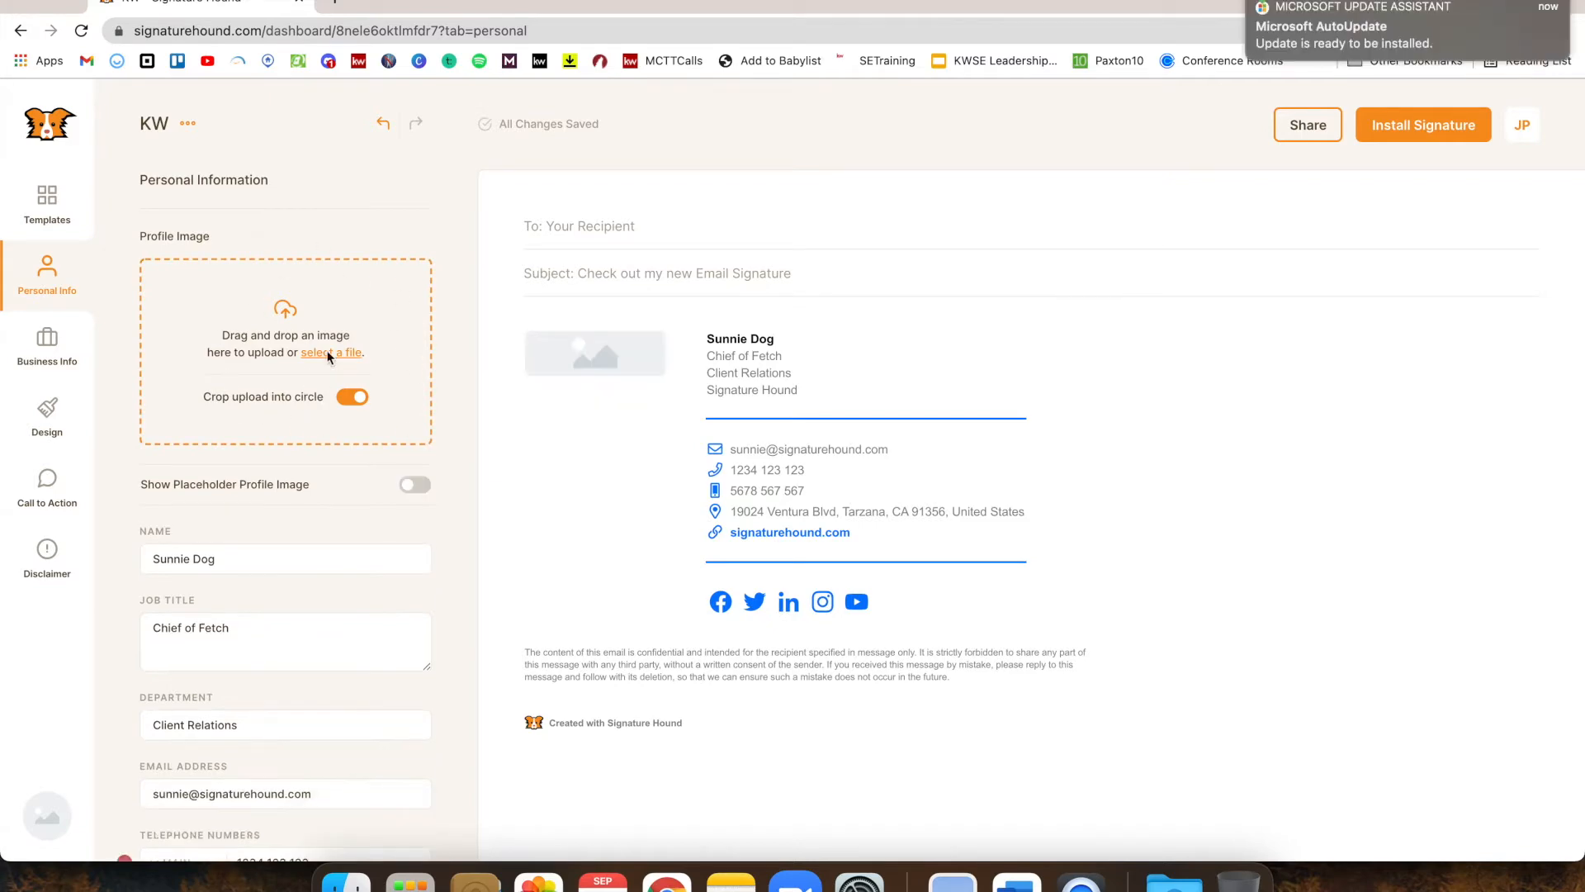
click(327, 354)
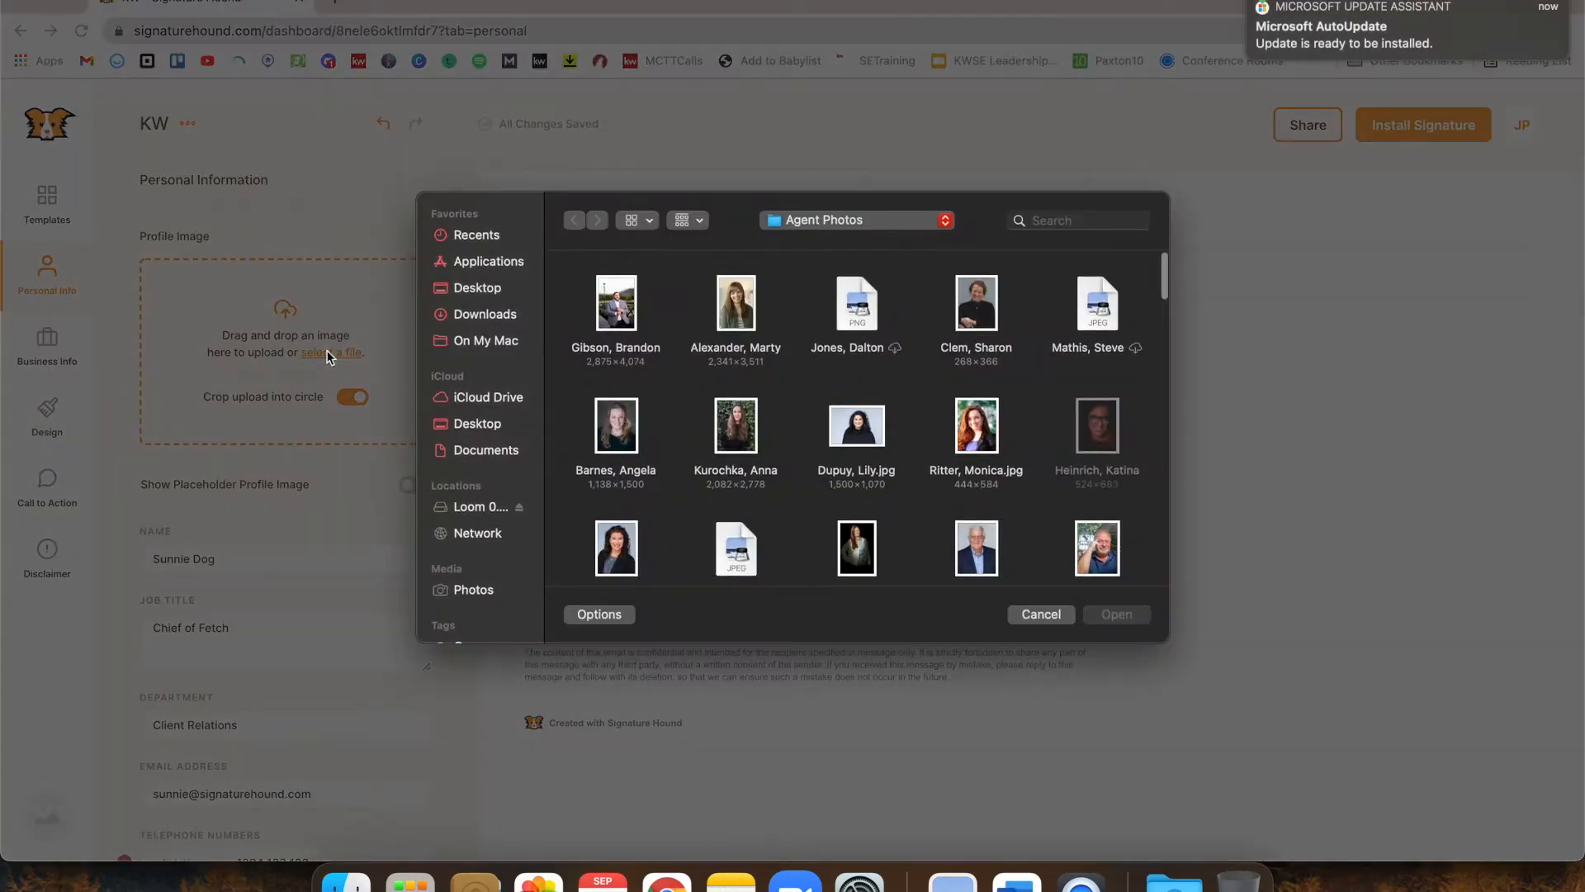
click(492, 299)
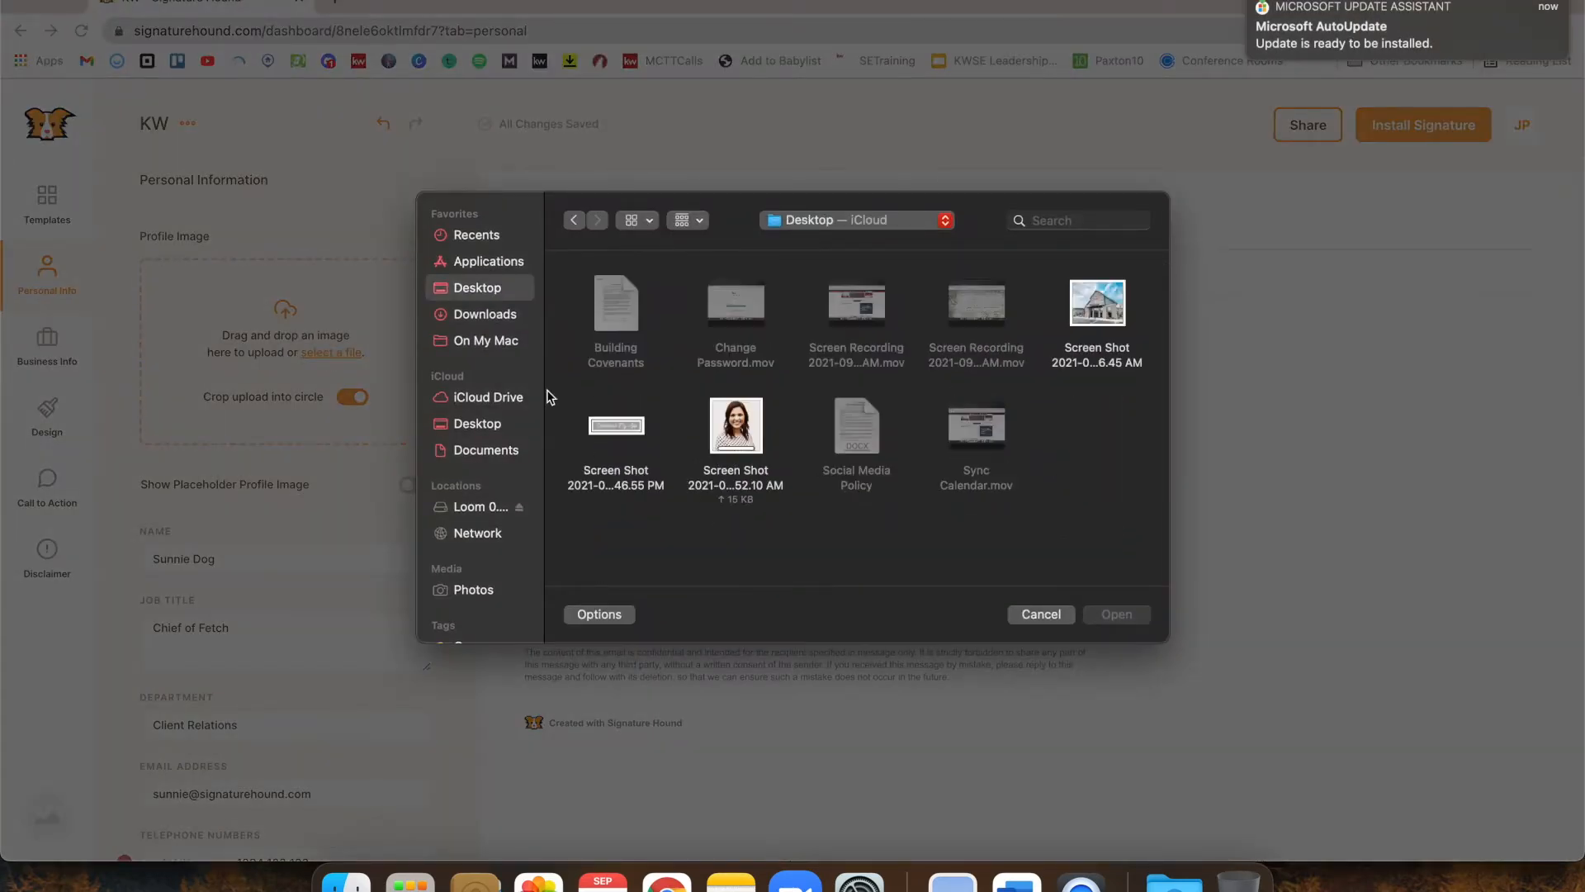
double_click(741, 419)
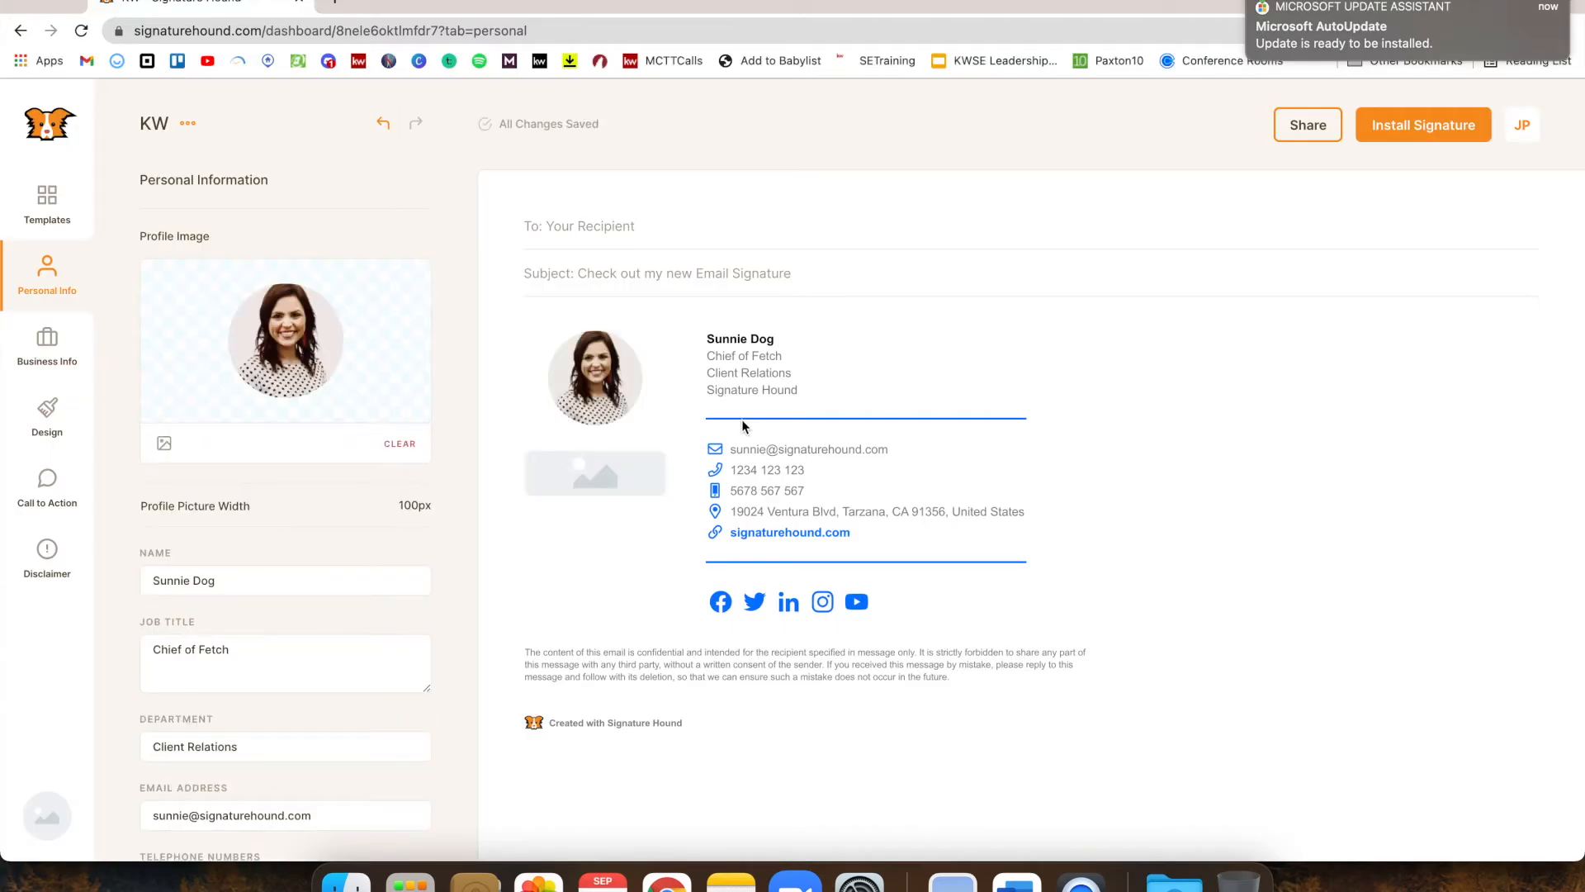
Widen the profile picture from 100px to 142px
scroll(336, 478, down, 1)
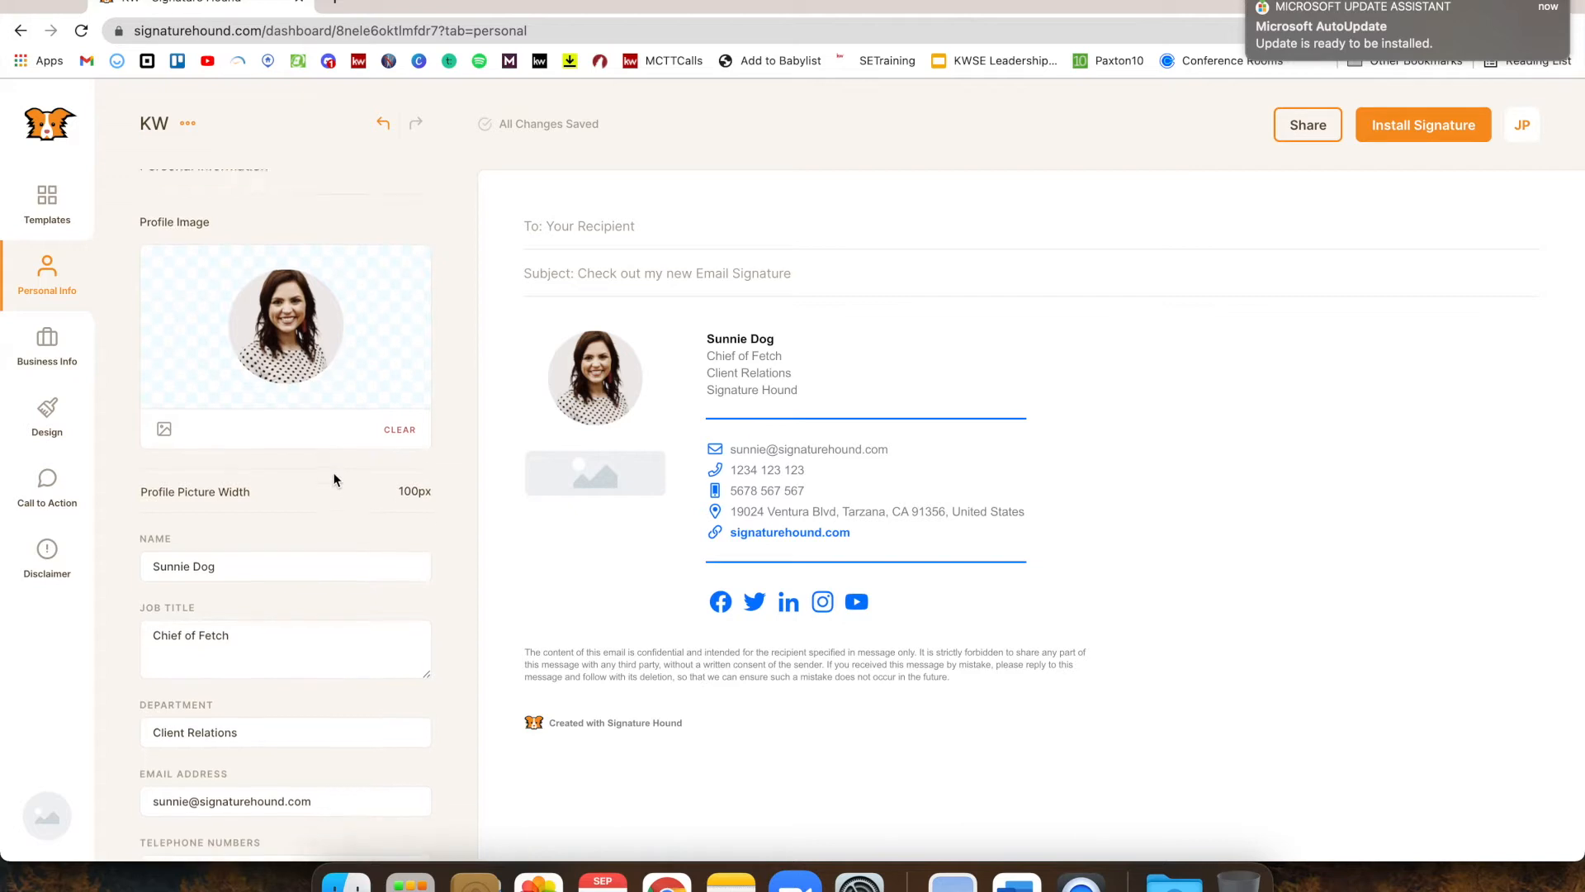
click(281, 482)
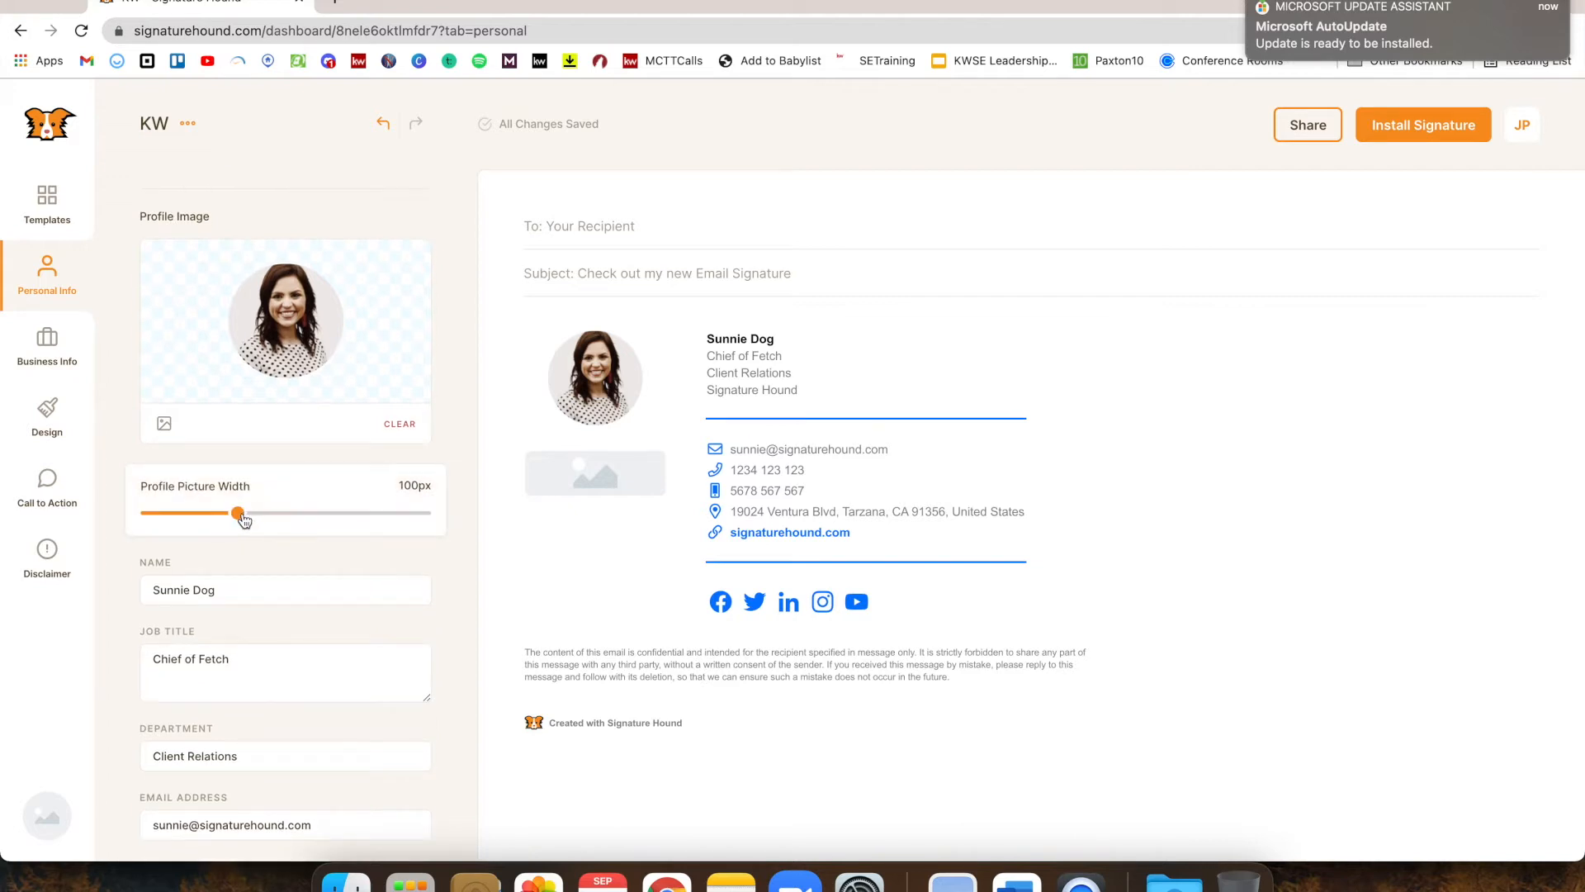
drag(243, 520, 322, 535)
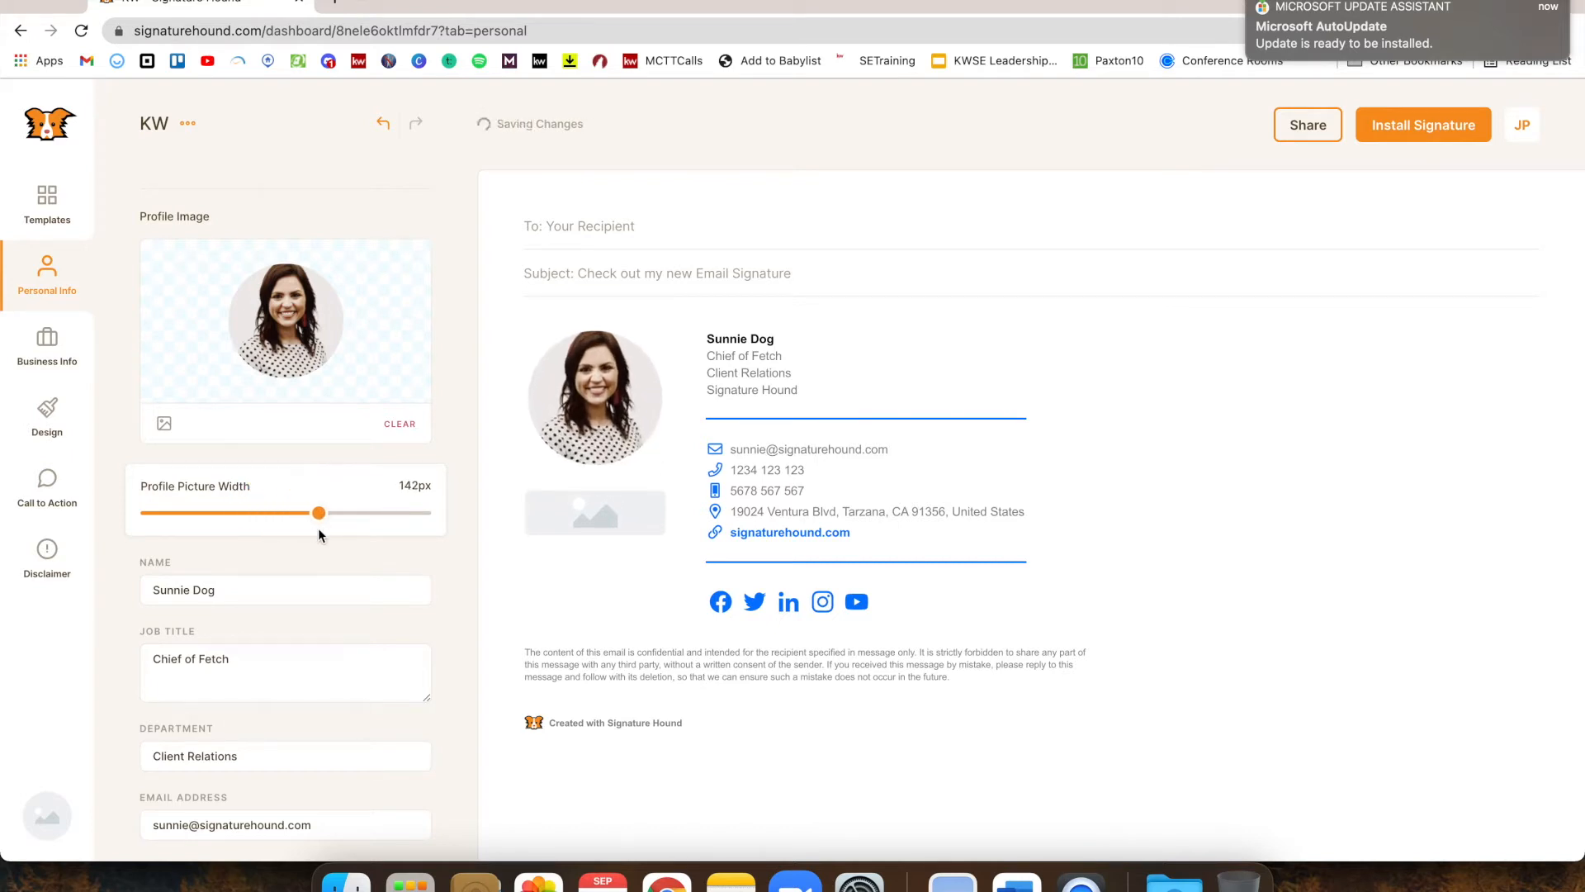
scroll(319, 572, down, 2)
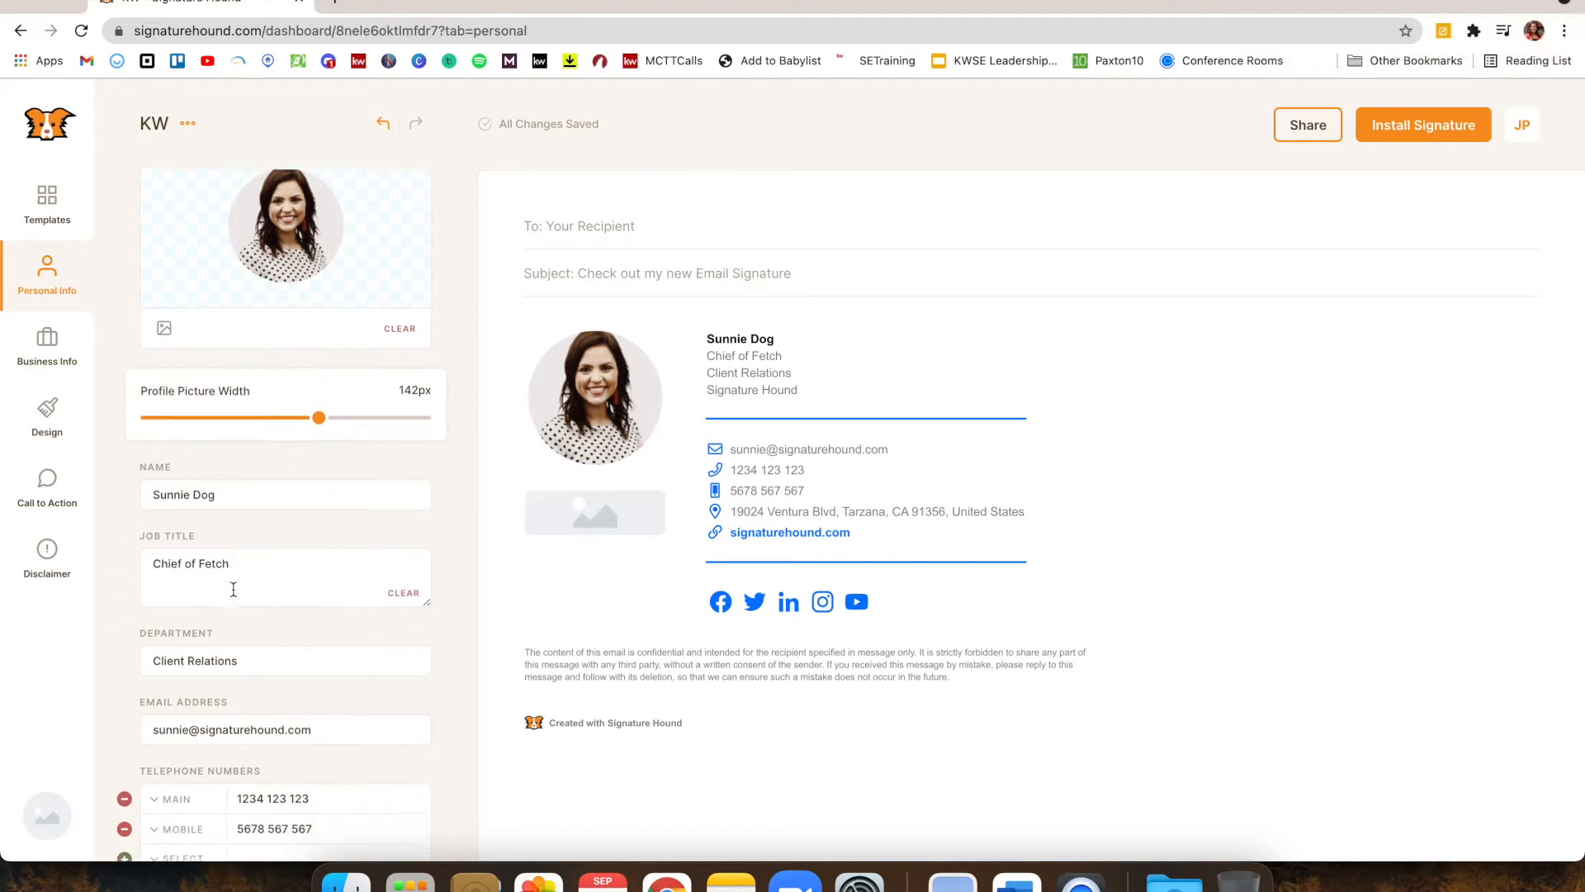
Replace the placeholder name and 'Chief of Fetch' title with the agent's full name and 'REALTOR'
scroll(234, 587, down, 4)
drag(234, 410, 101, 388)
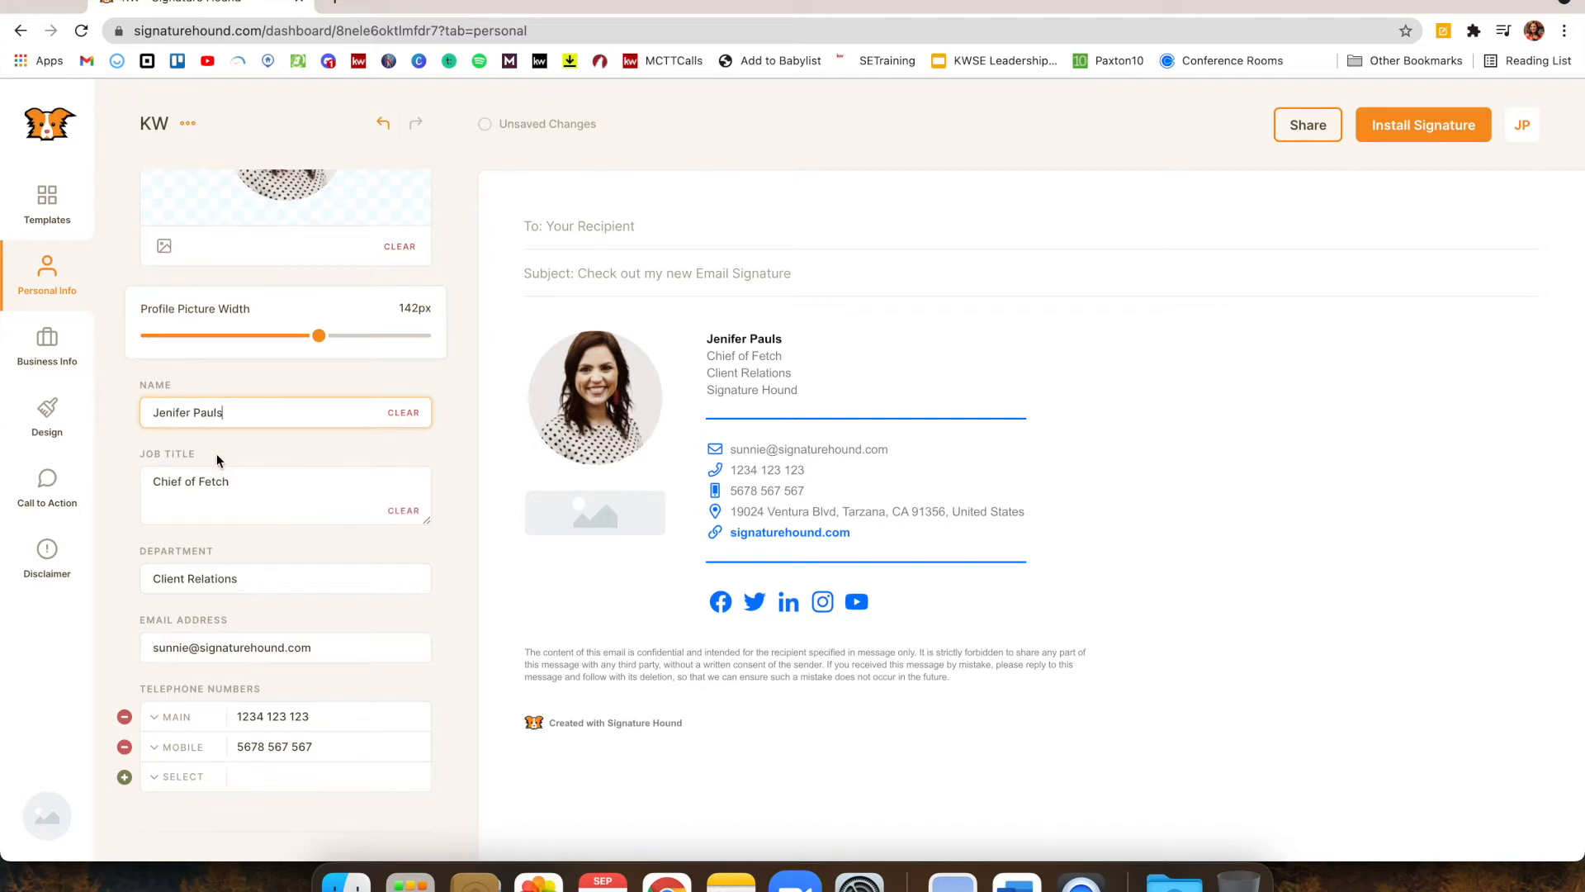
drag(261, 485, 120, 446)
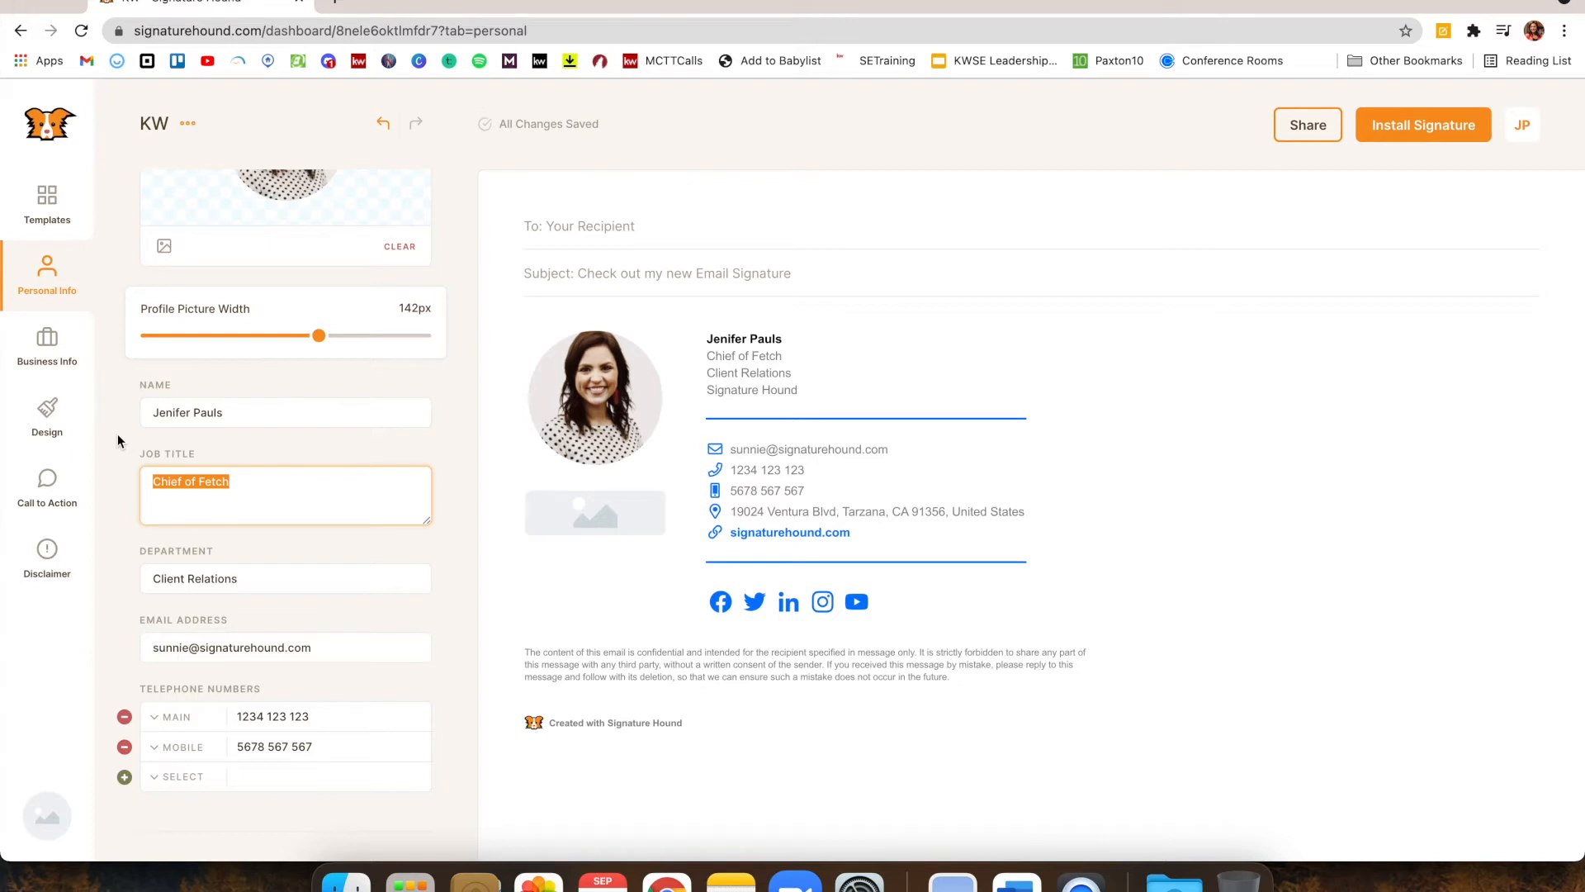
text(REALTOR)
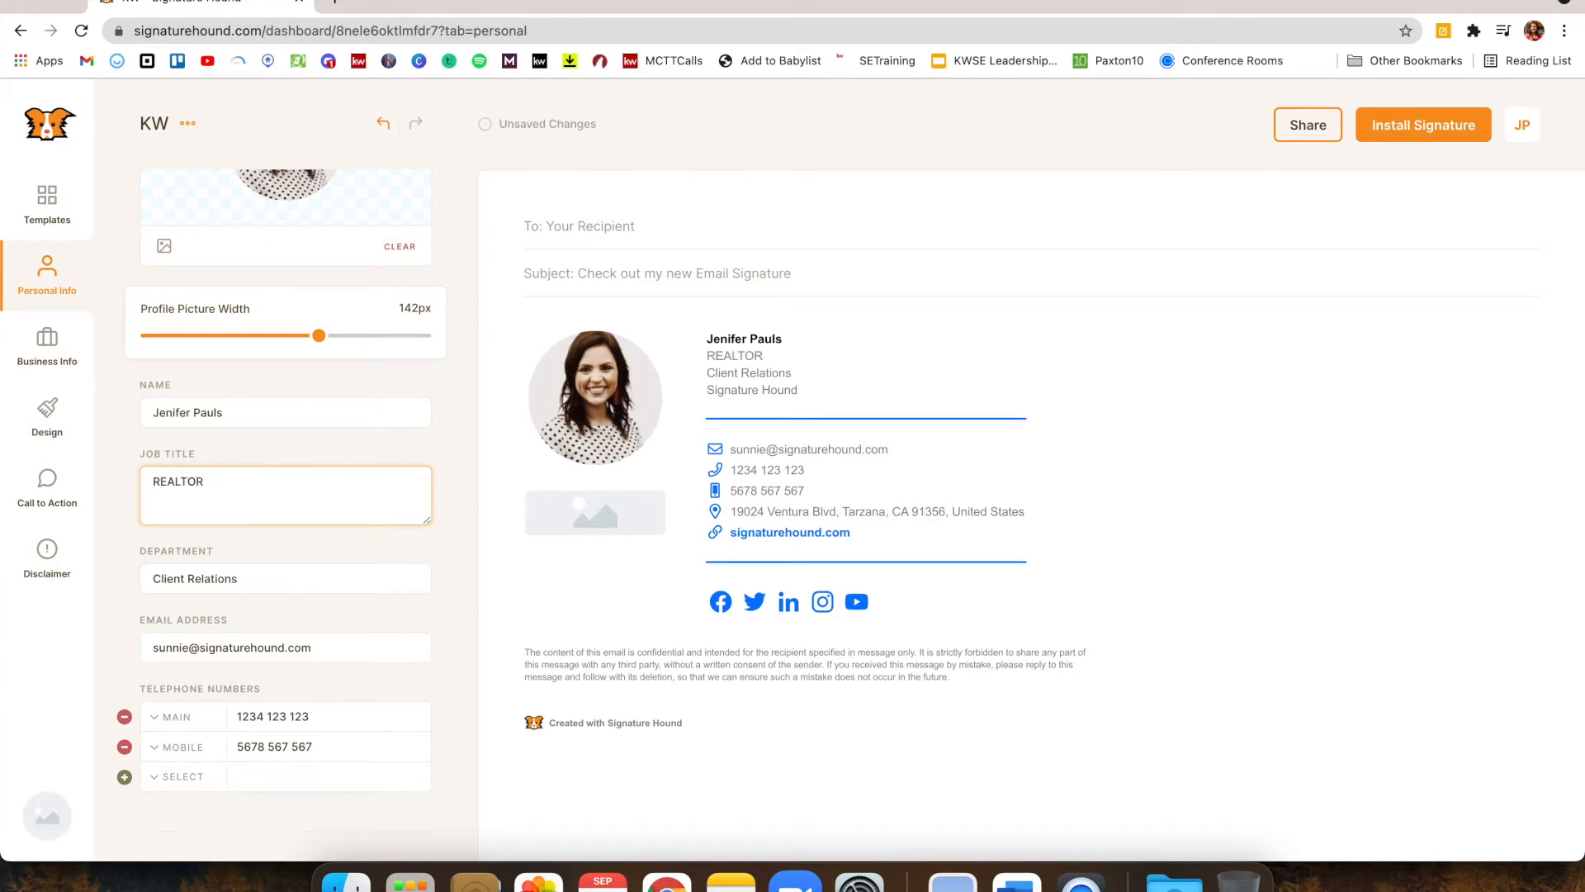
Remove the department and enter the agent's kw.com e-mail address
scroll(133, 621, down, 1)
click(337, 549)
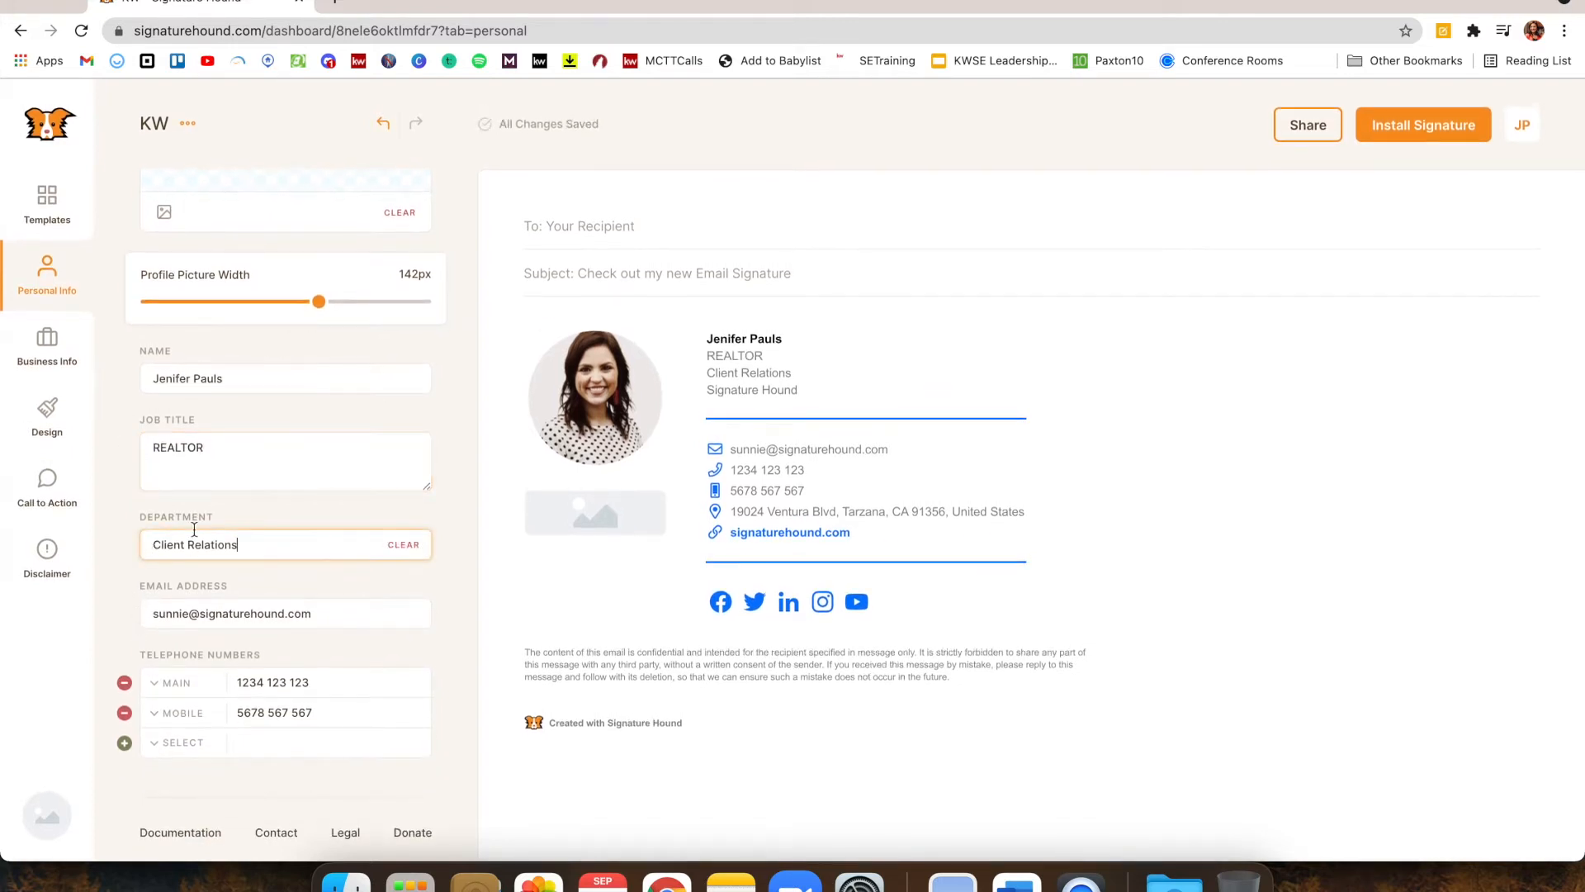
click(406, 545)
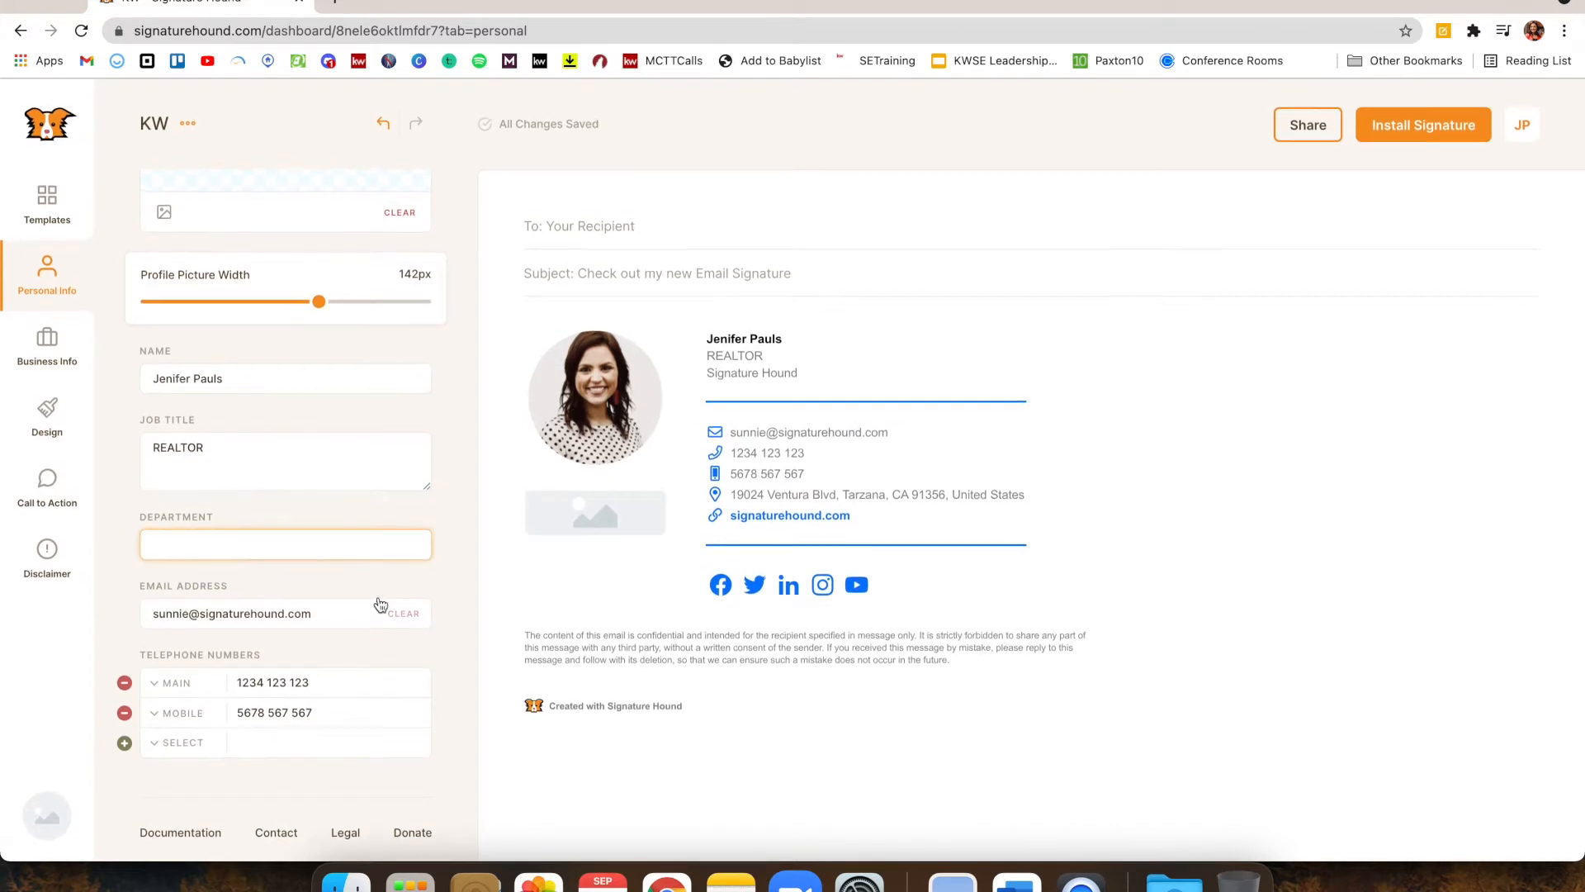
key(Tab)
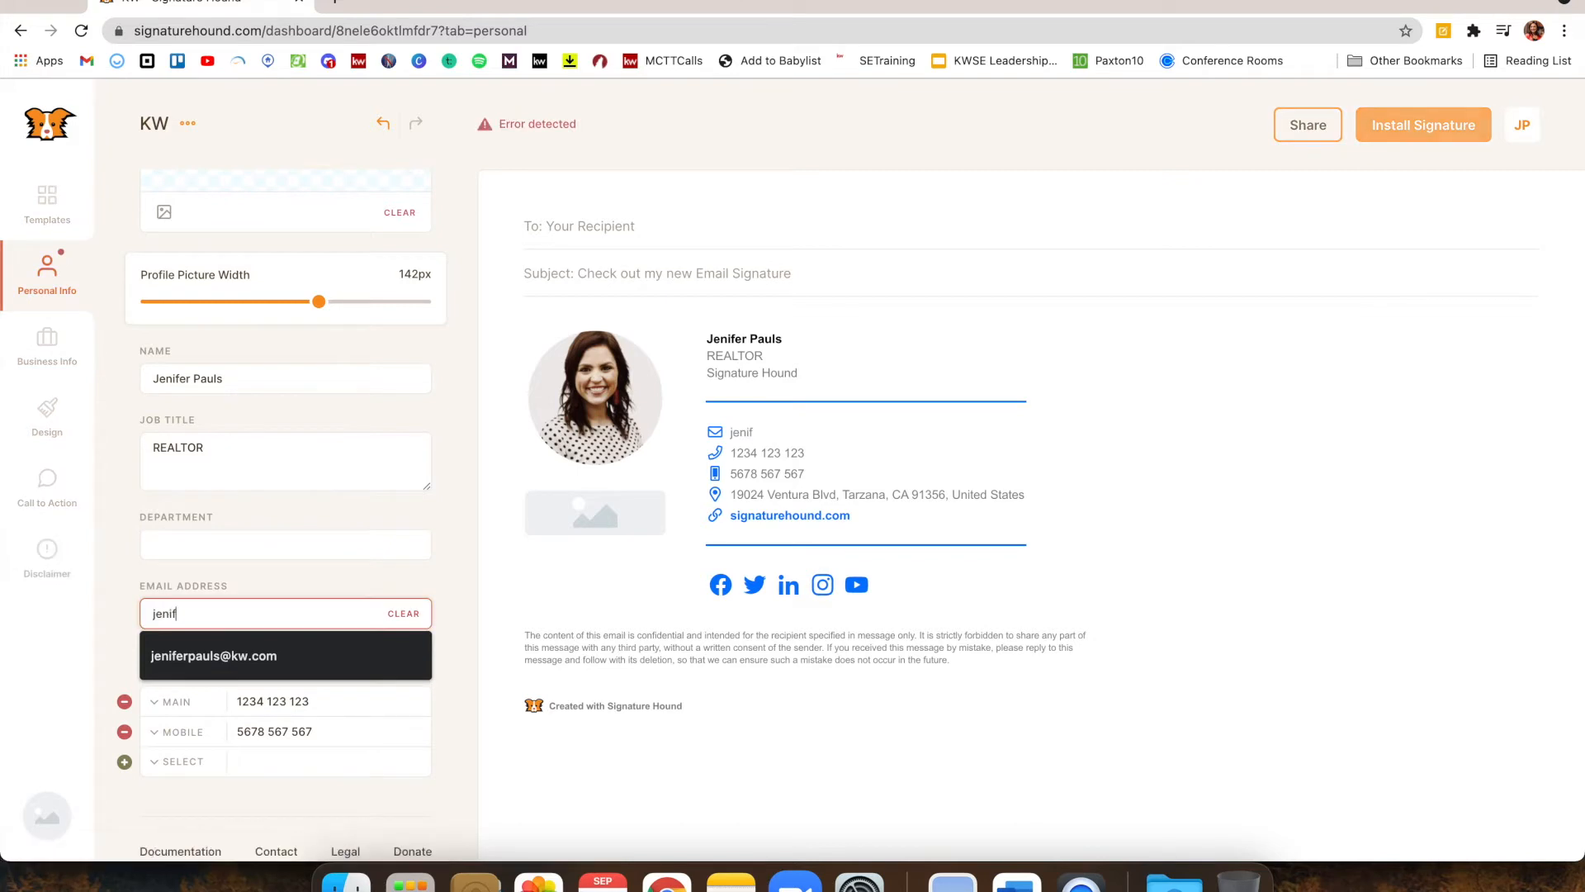
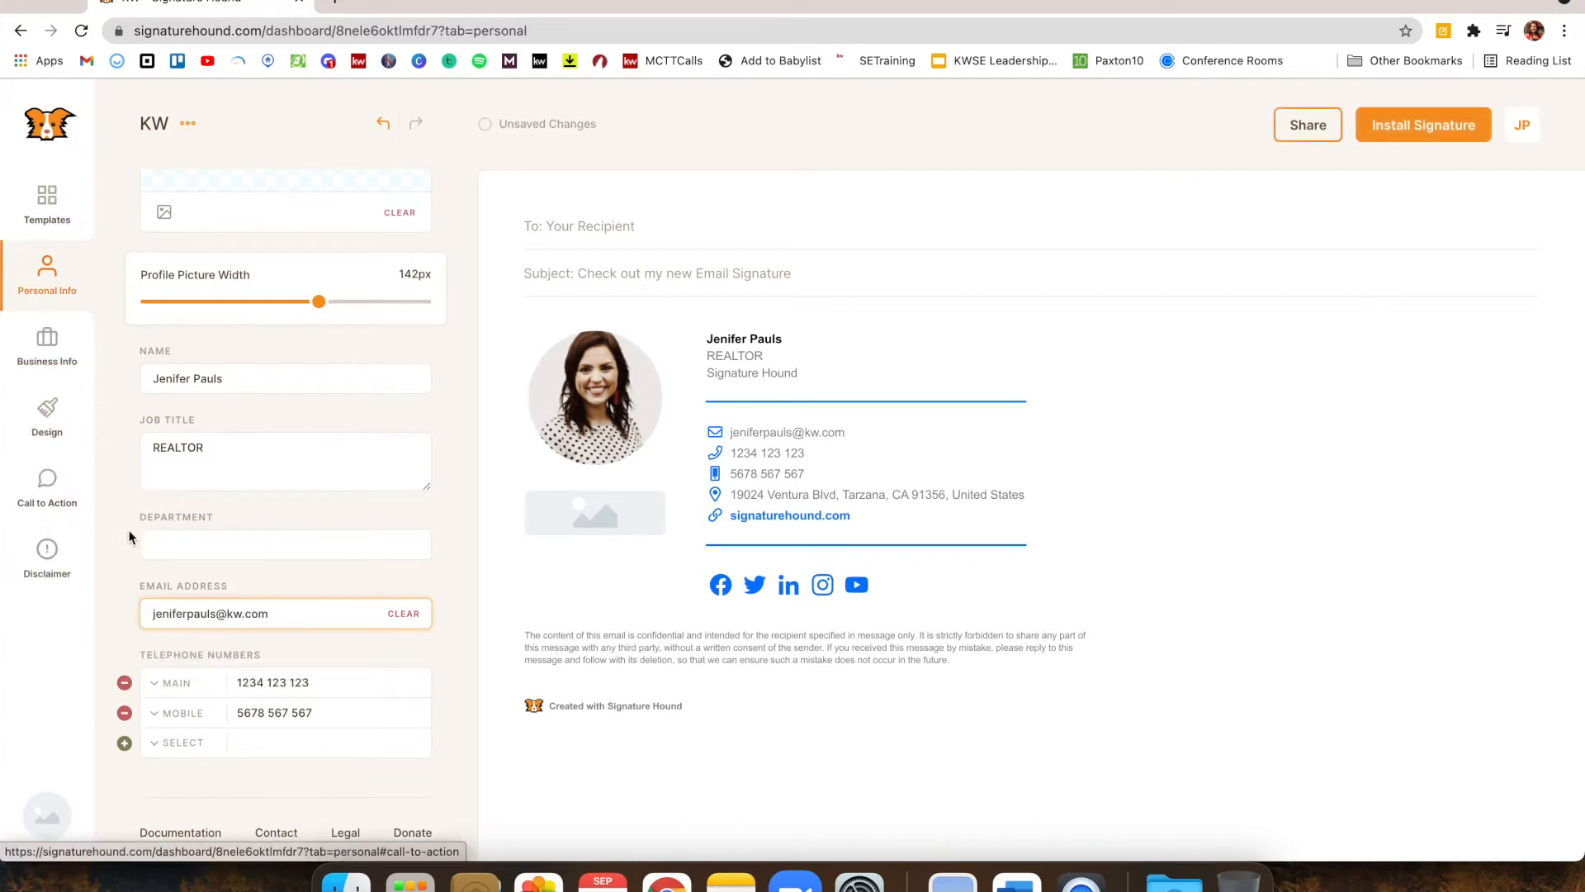
mouse_move(263, 688)
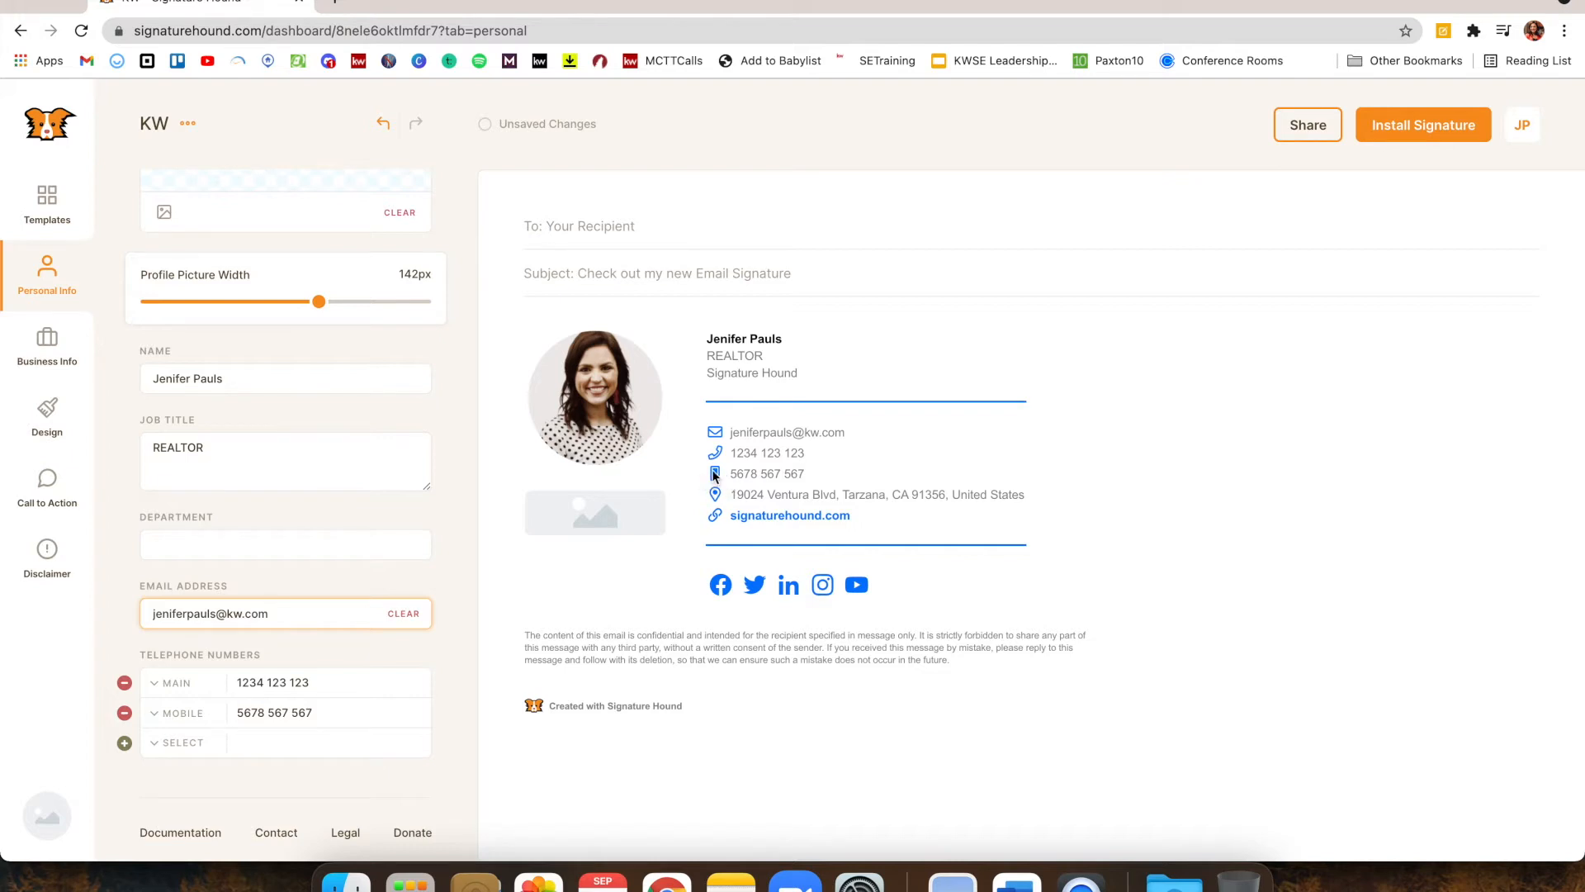
Label the first phone number Mobile and the second Main
click(185, 690)
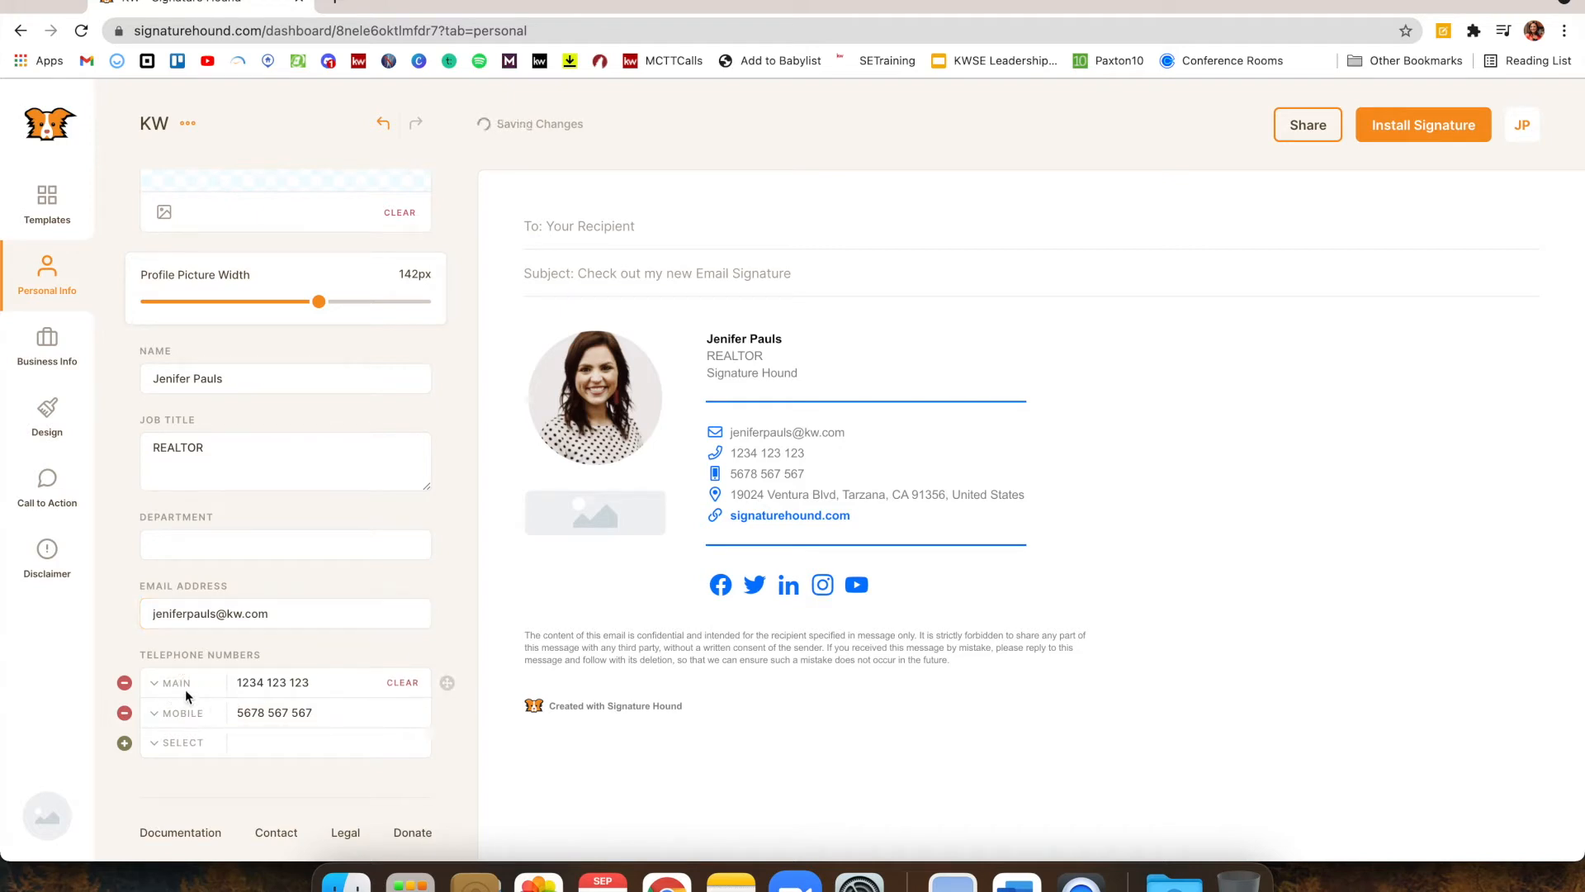
click(192, 735)
click(190, 723)
click(190, 740)
Replace the sample numbers with the agent's mobile number and the office's main number
drag(369, 682, 113, 675)
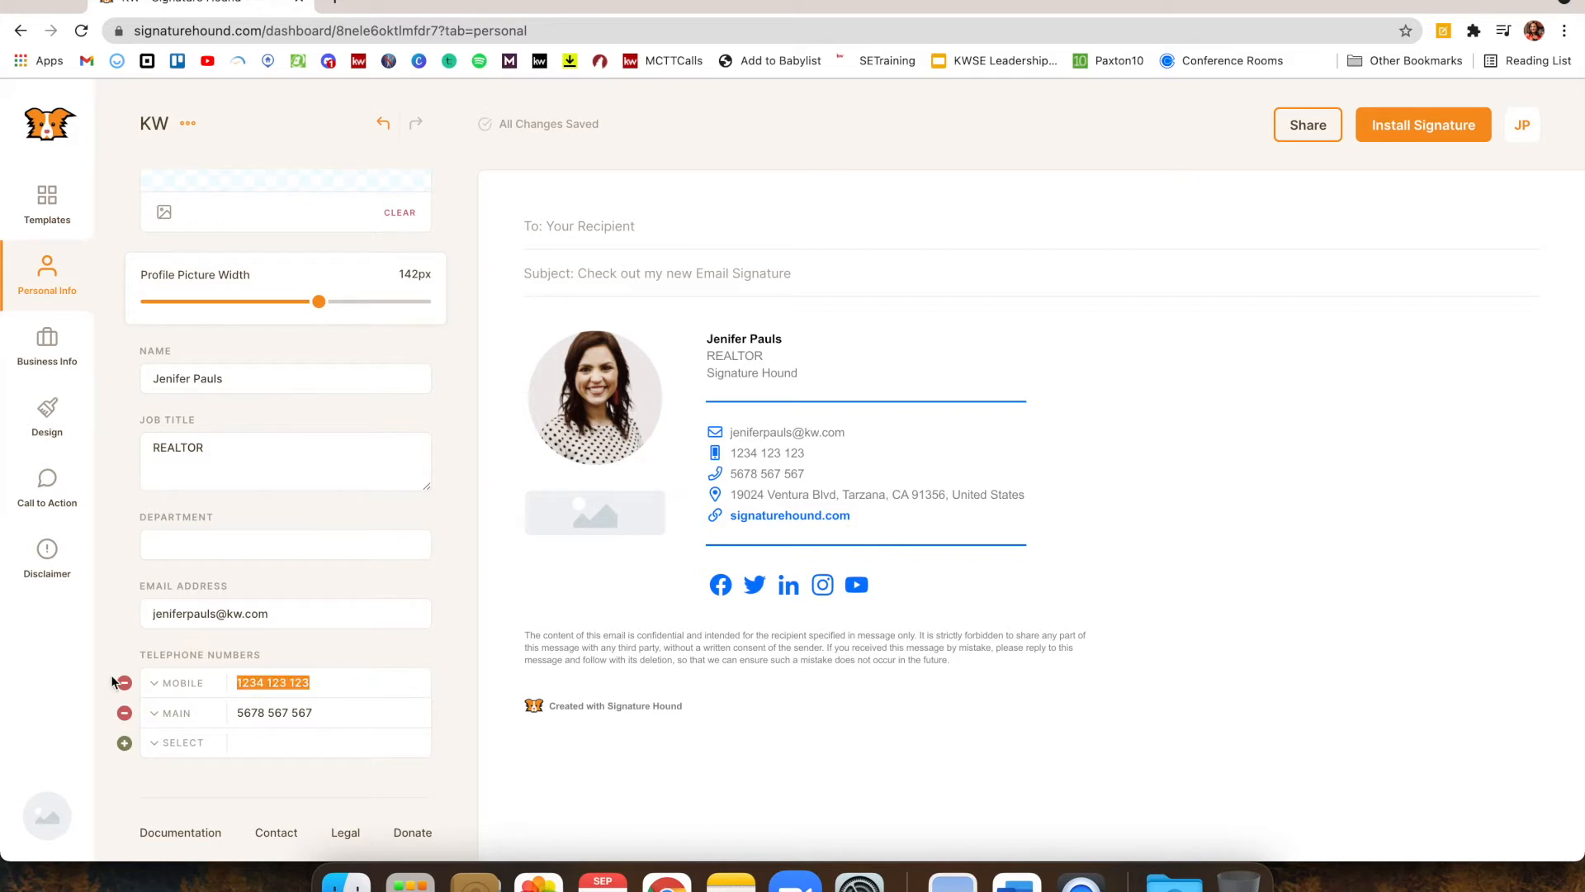
text(423)
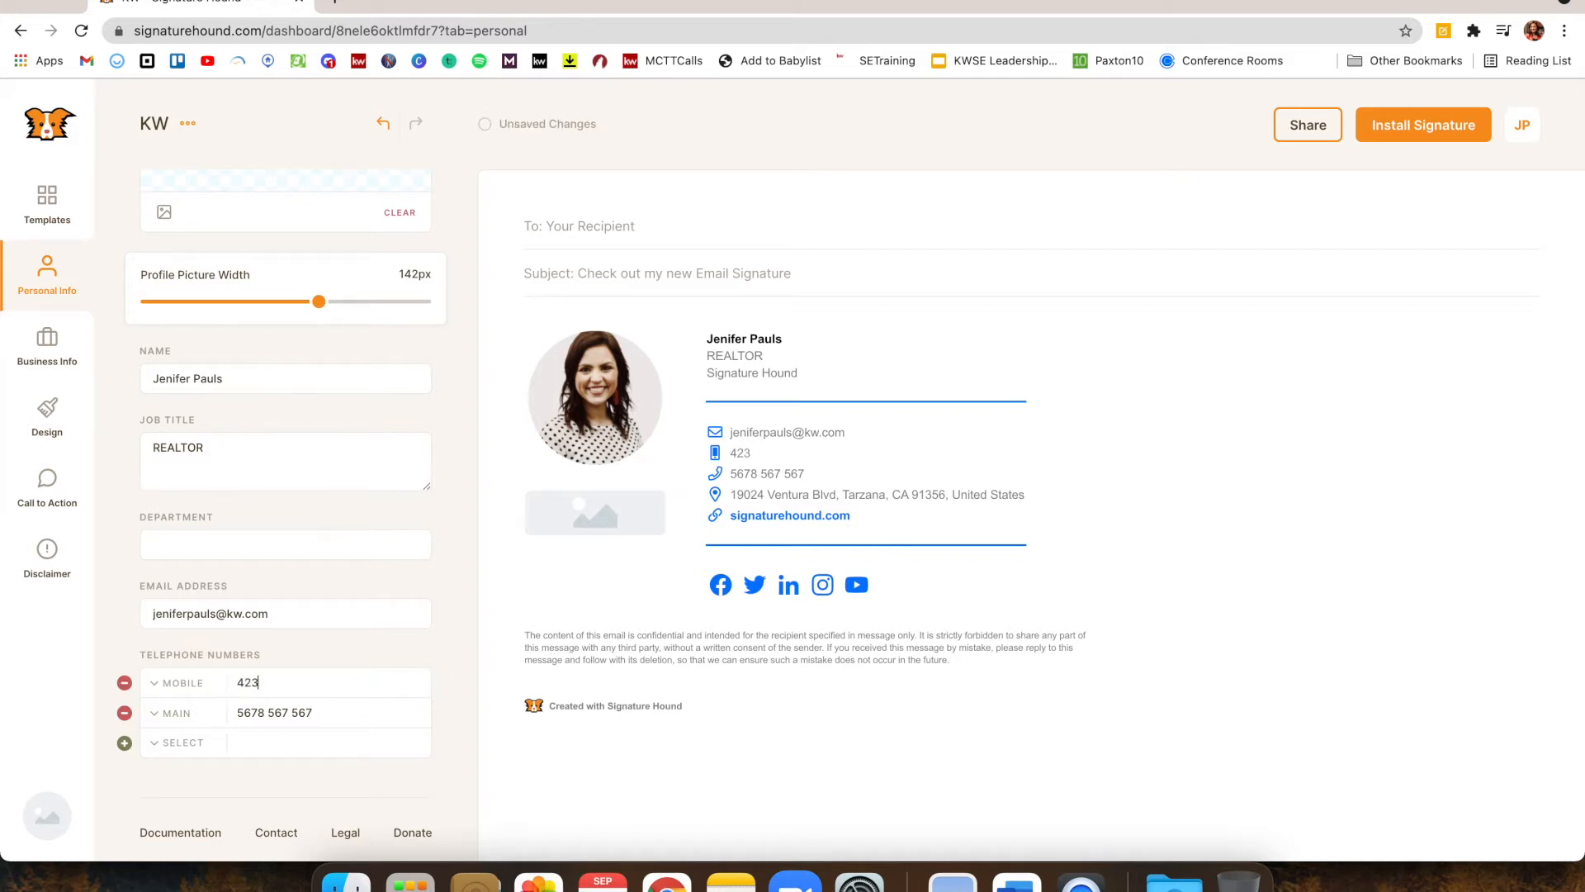
text(.555.5555)
triple_click(329, 714)
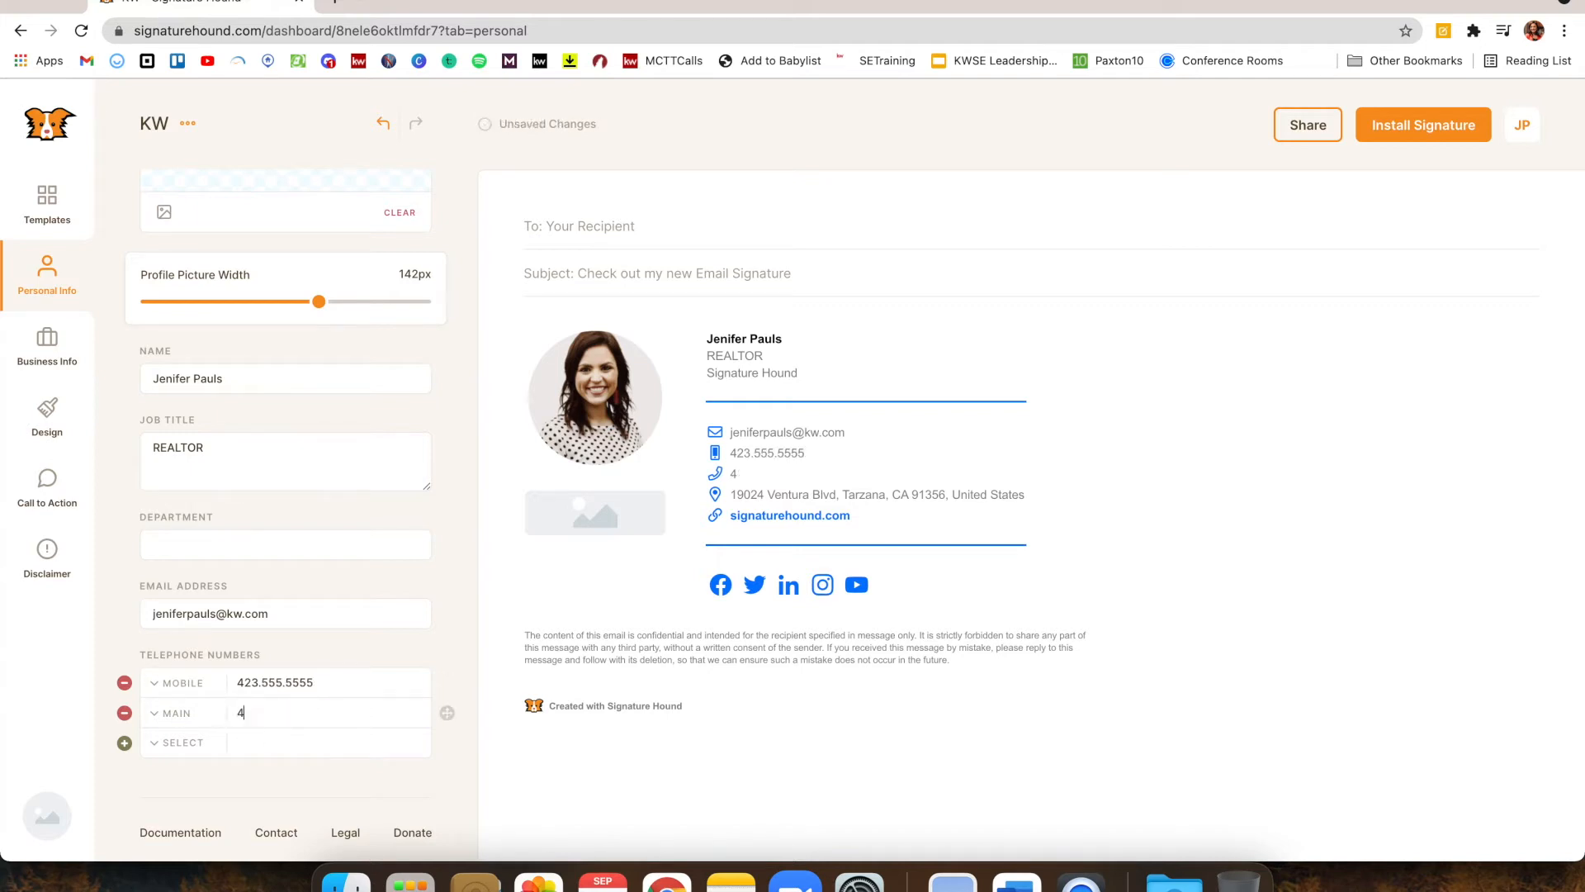
Go to Business Info and begin choosing a logo image file
click(70, 340)
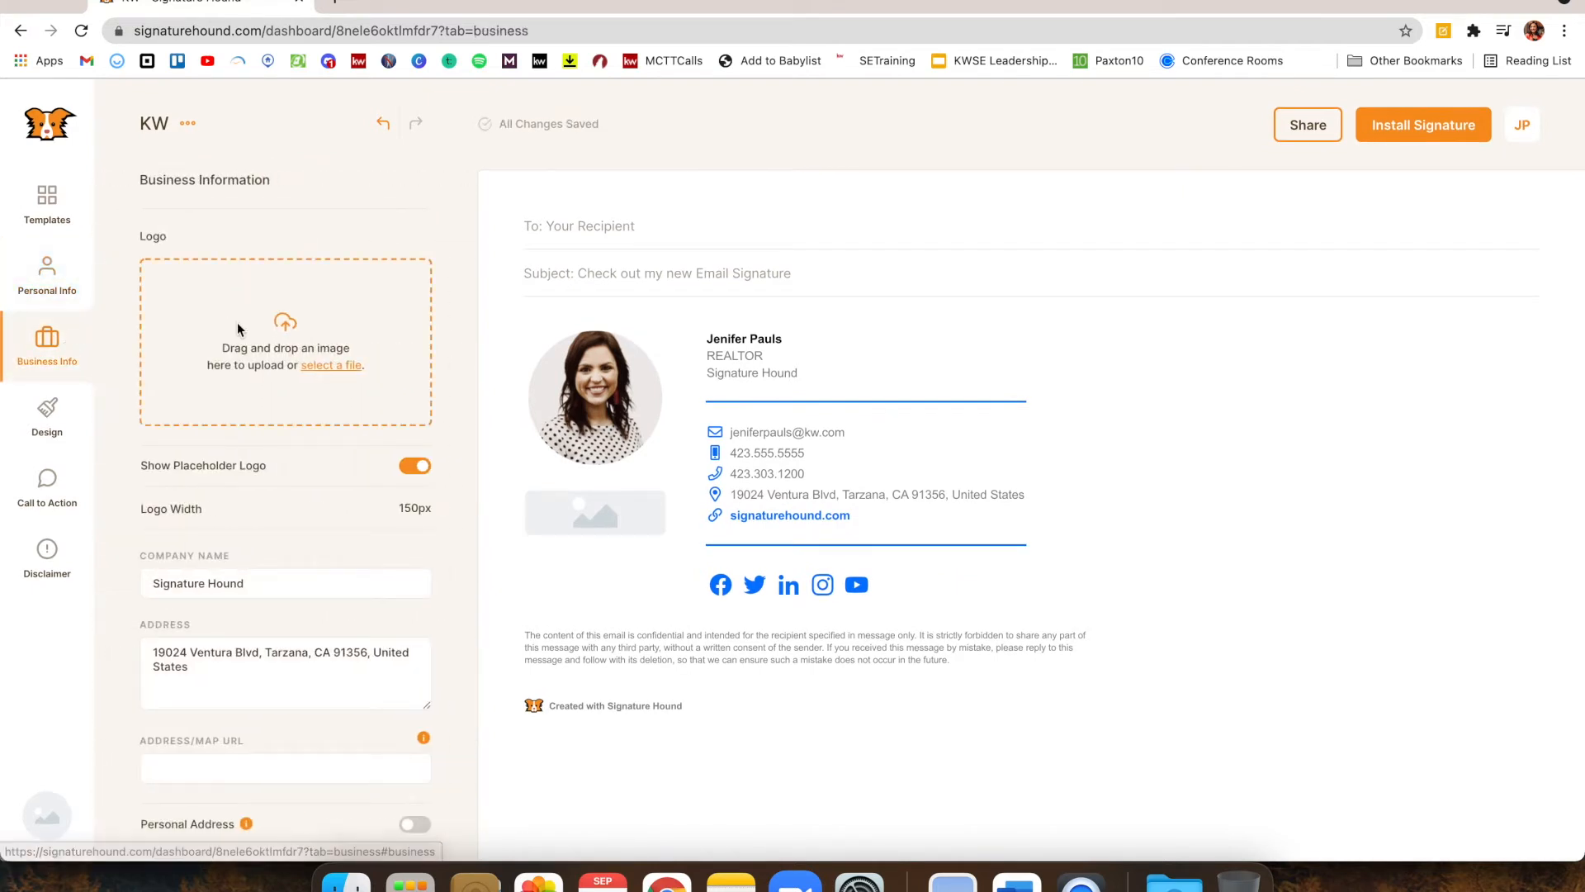
click(335, 349)
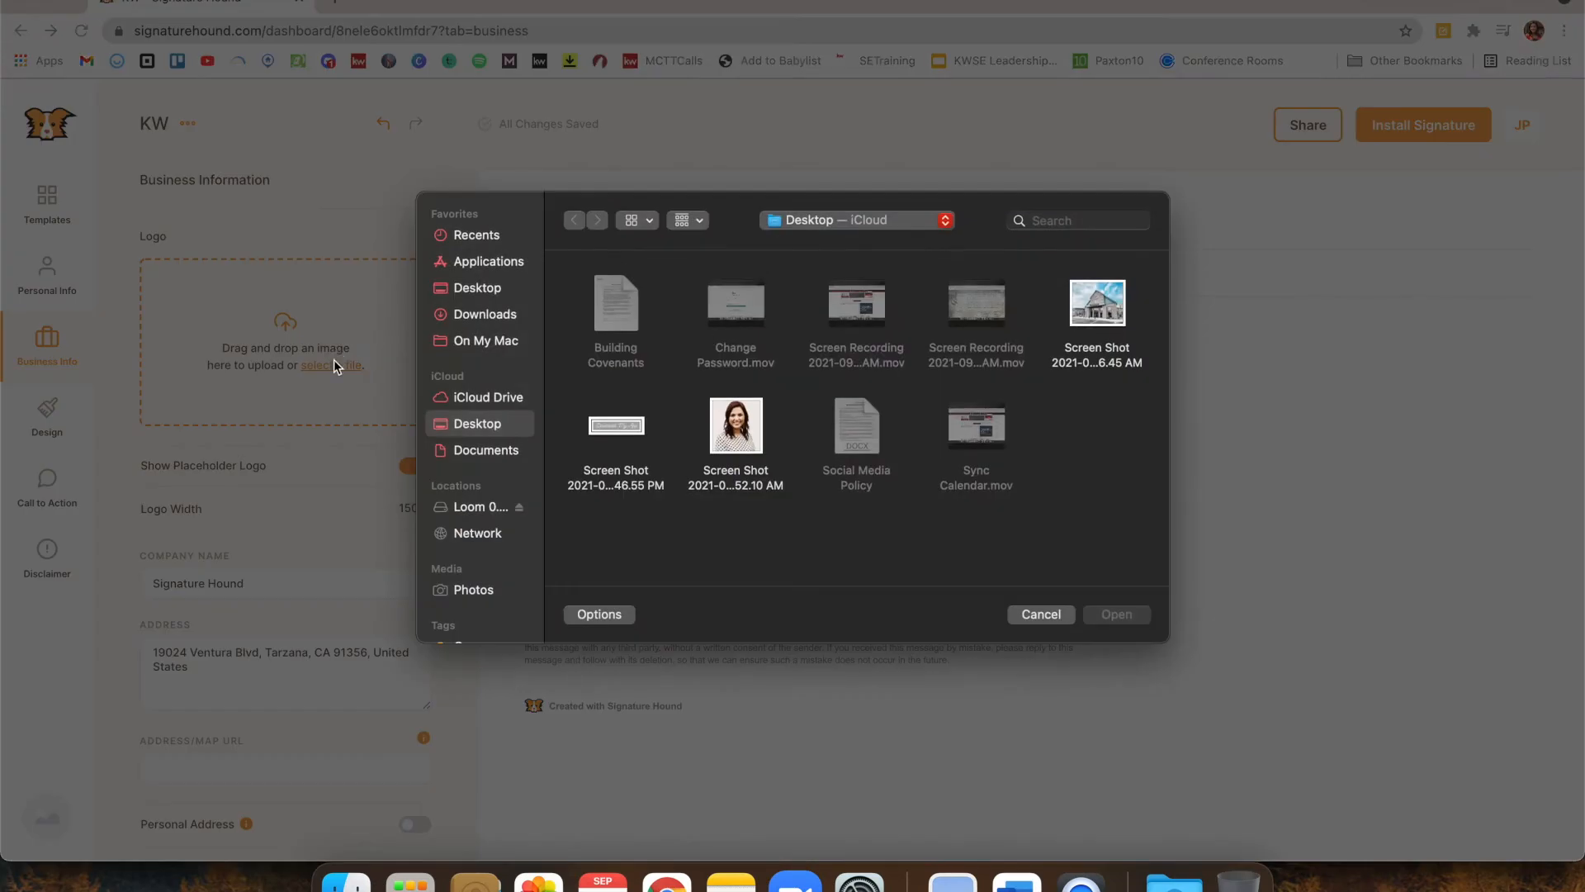
Upload the colour RGB logo PNG from Documents > Logos > KW Cleveland Logos
click(518, 452)
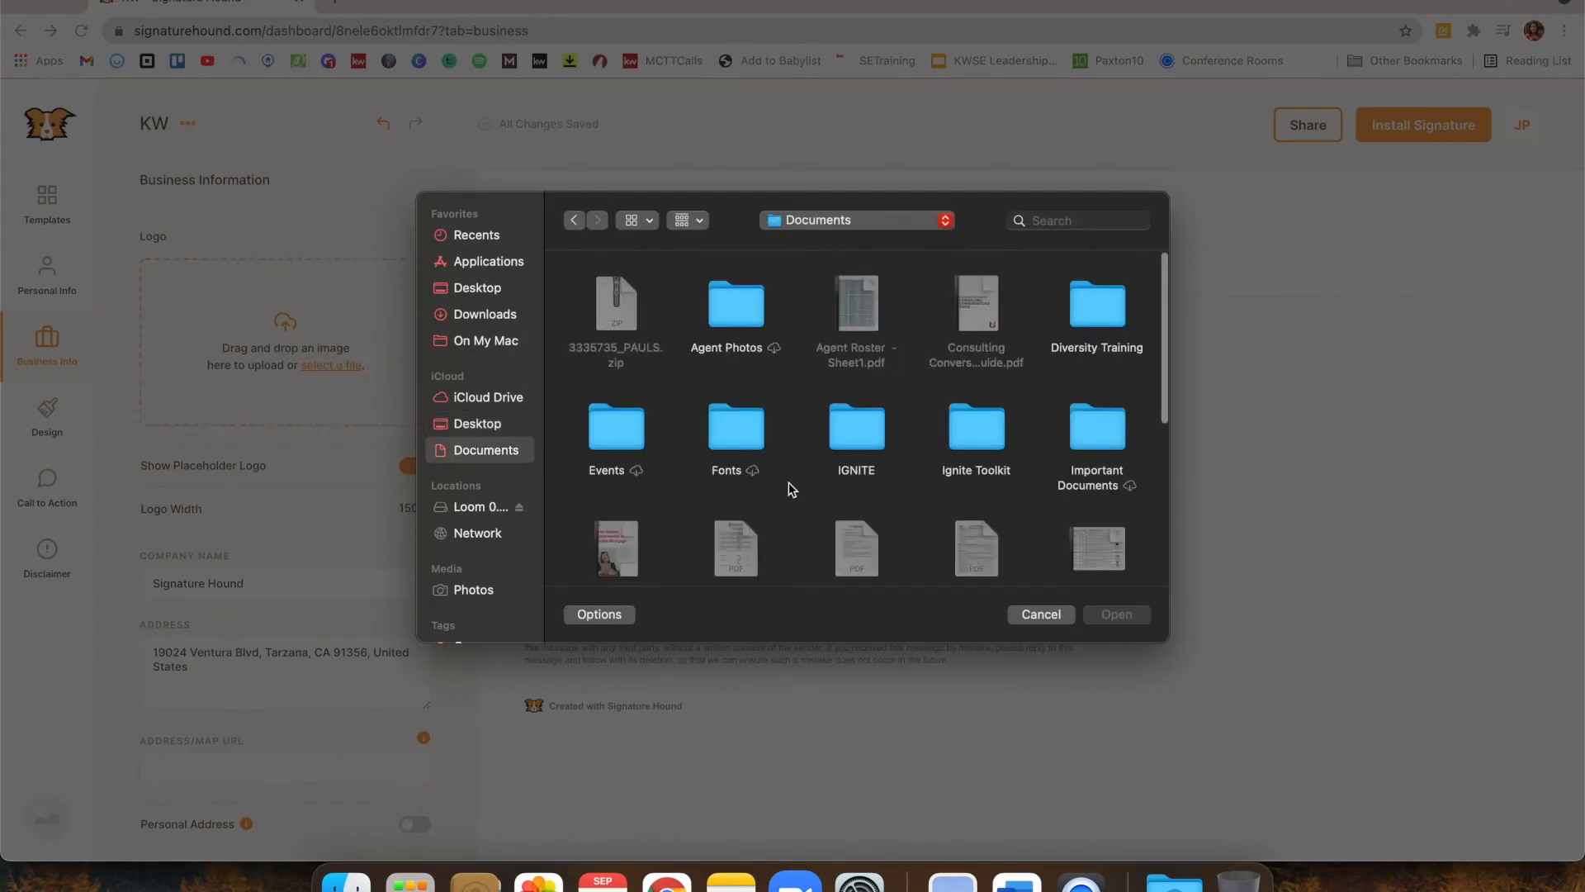
scroll(790, 482, down, 2)
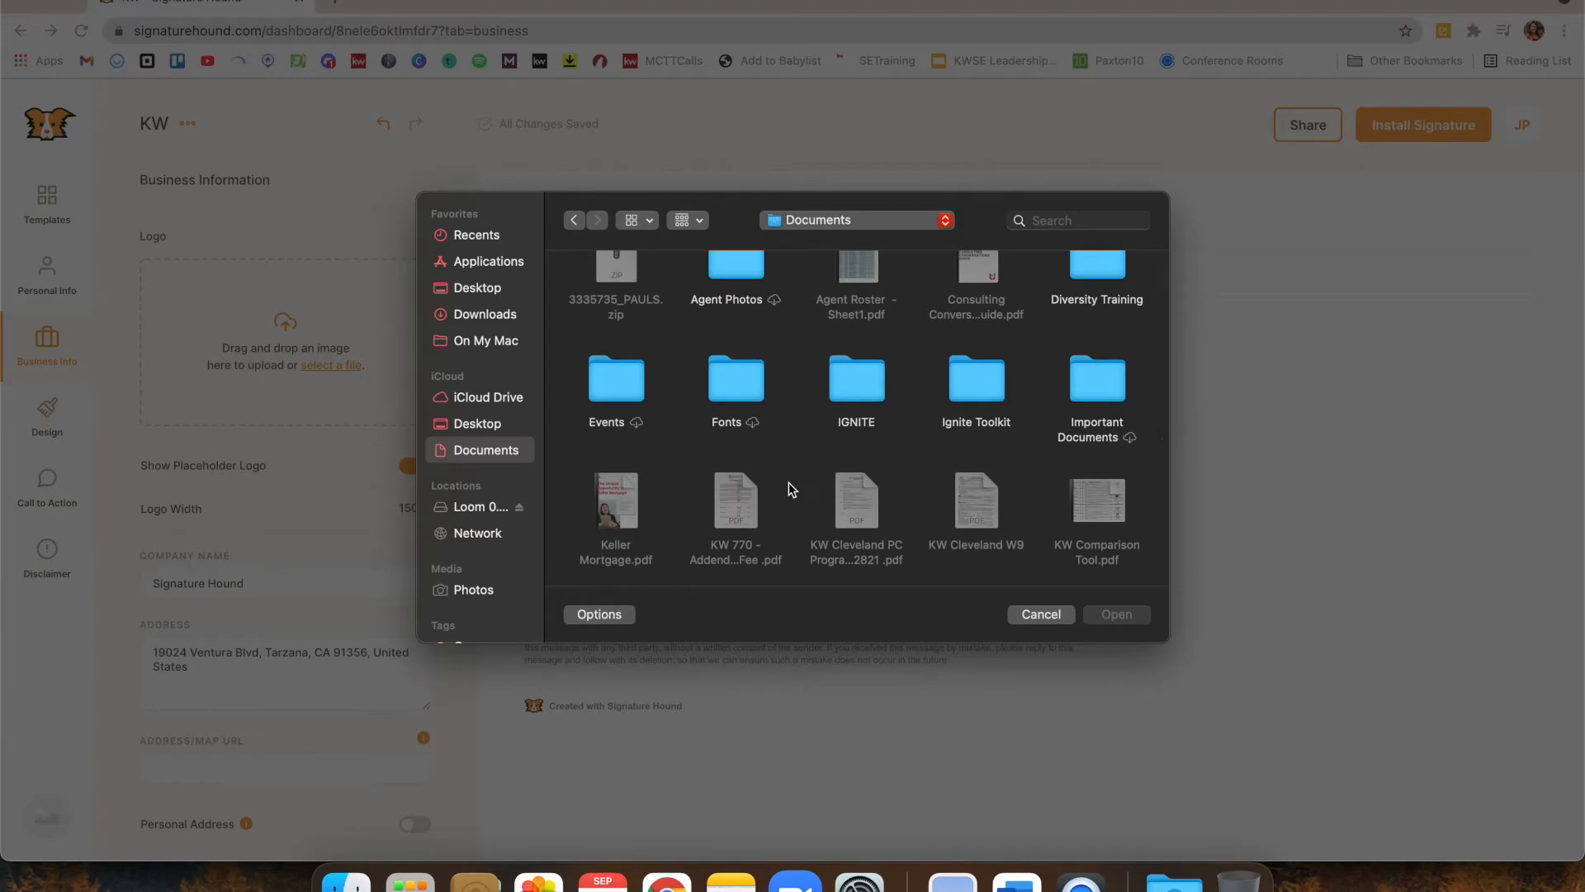
scroll(789, 482, down, 8)
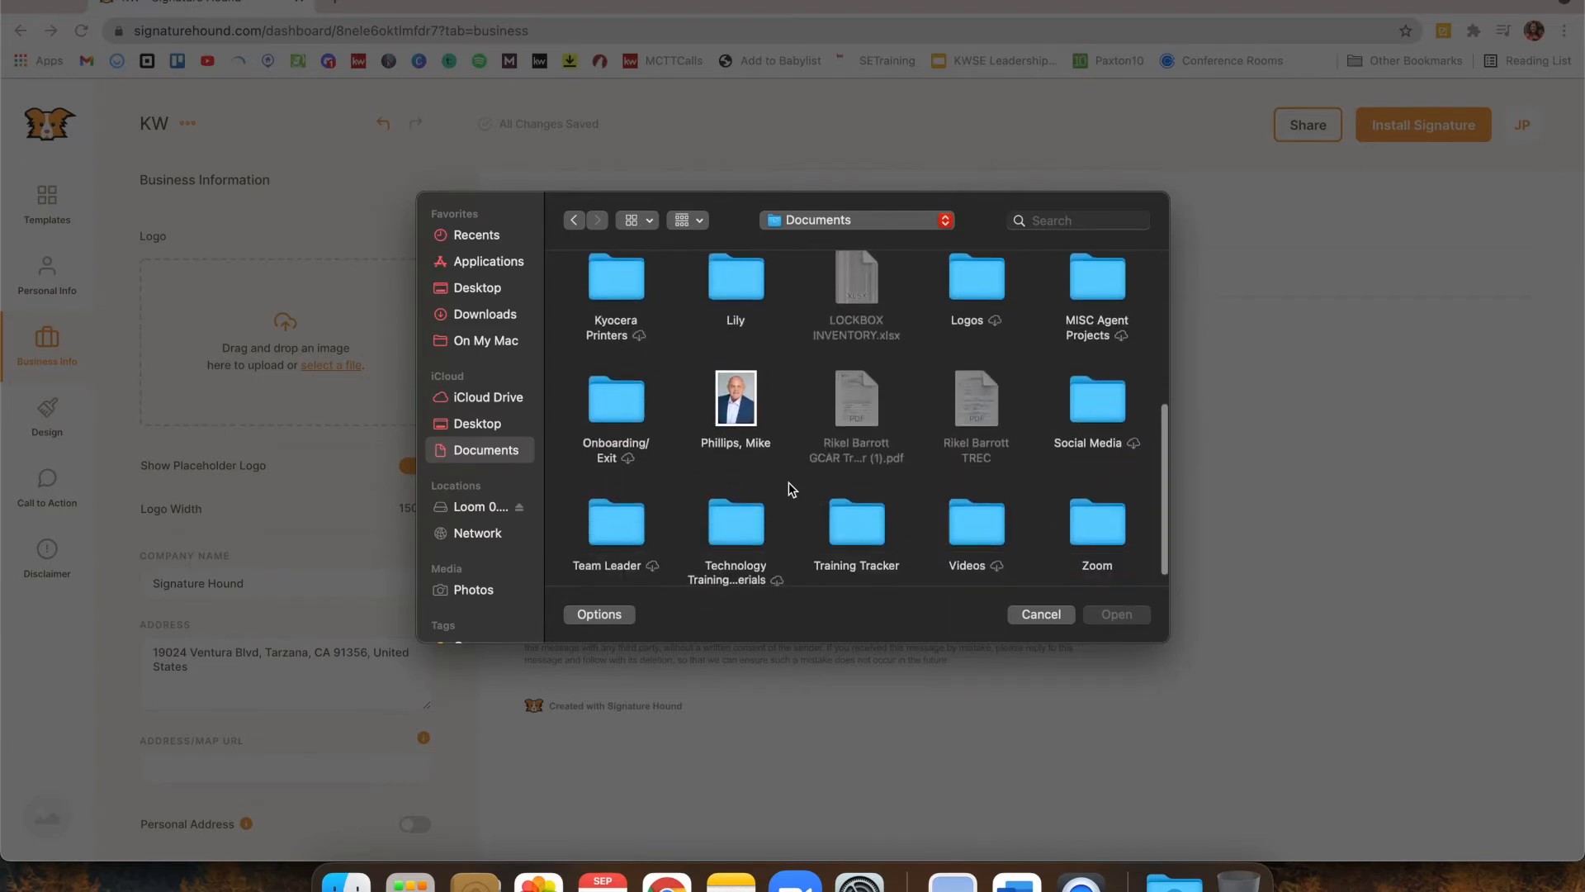
double_click(984, 279)
double_click(733, 309)
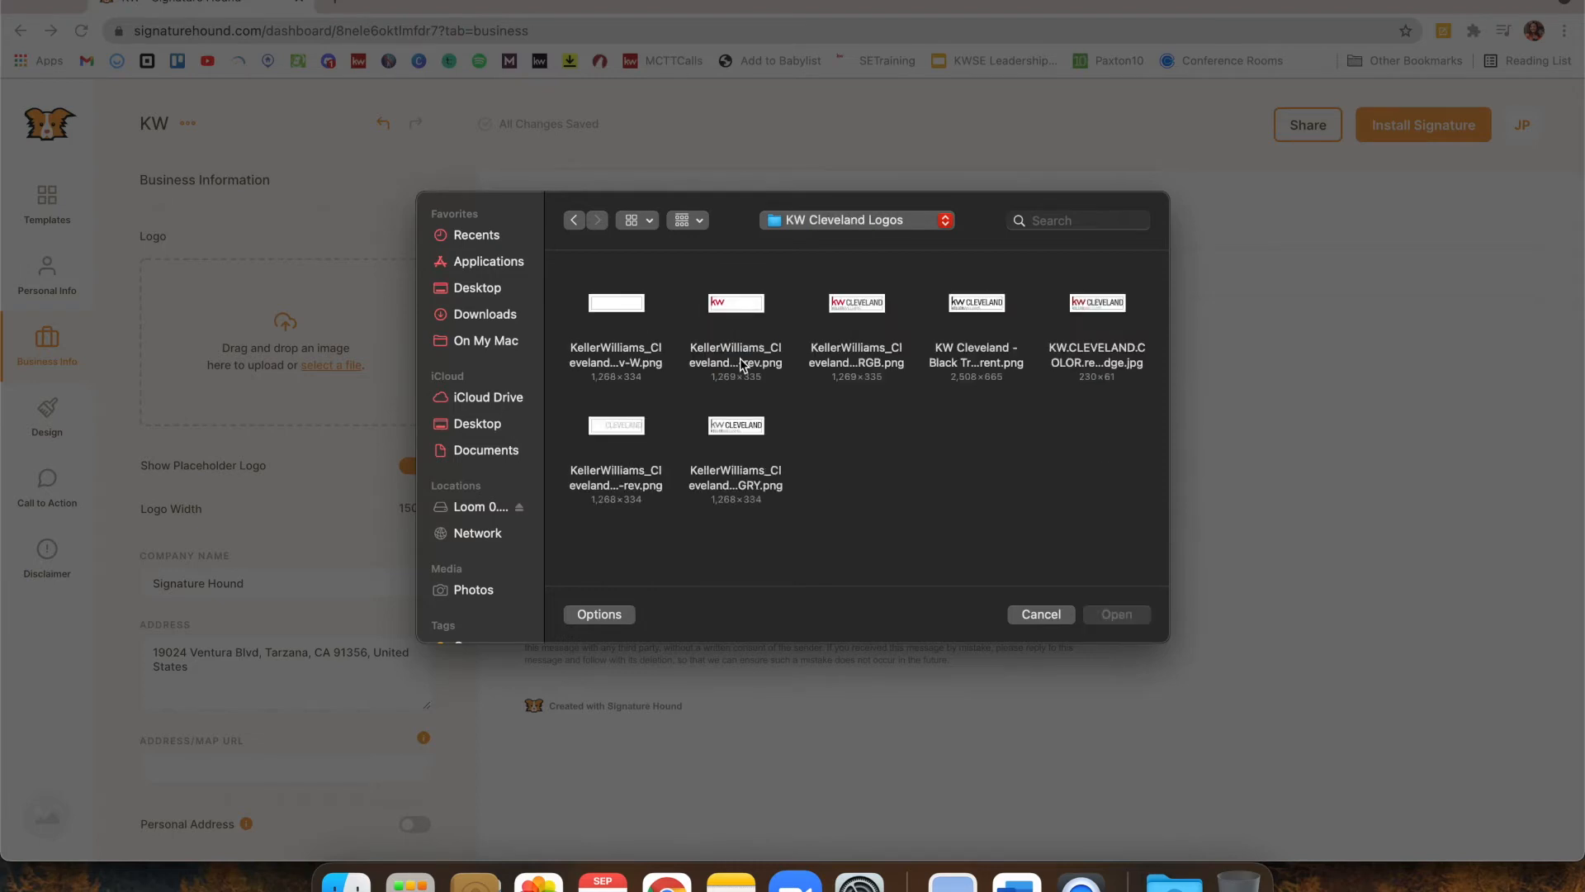
double_click(869, 360)
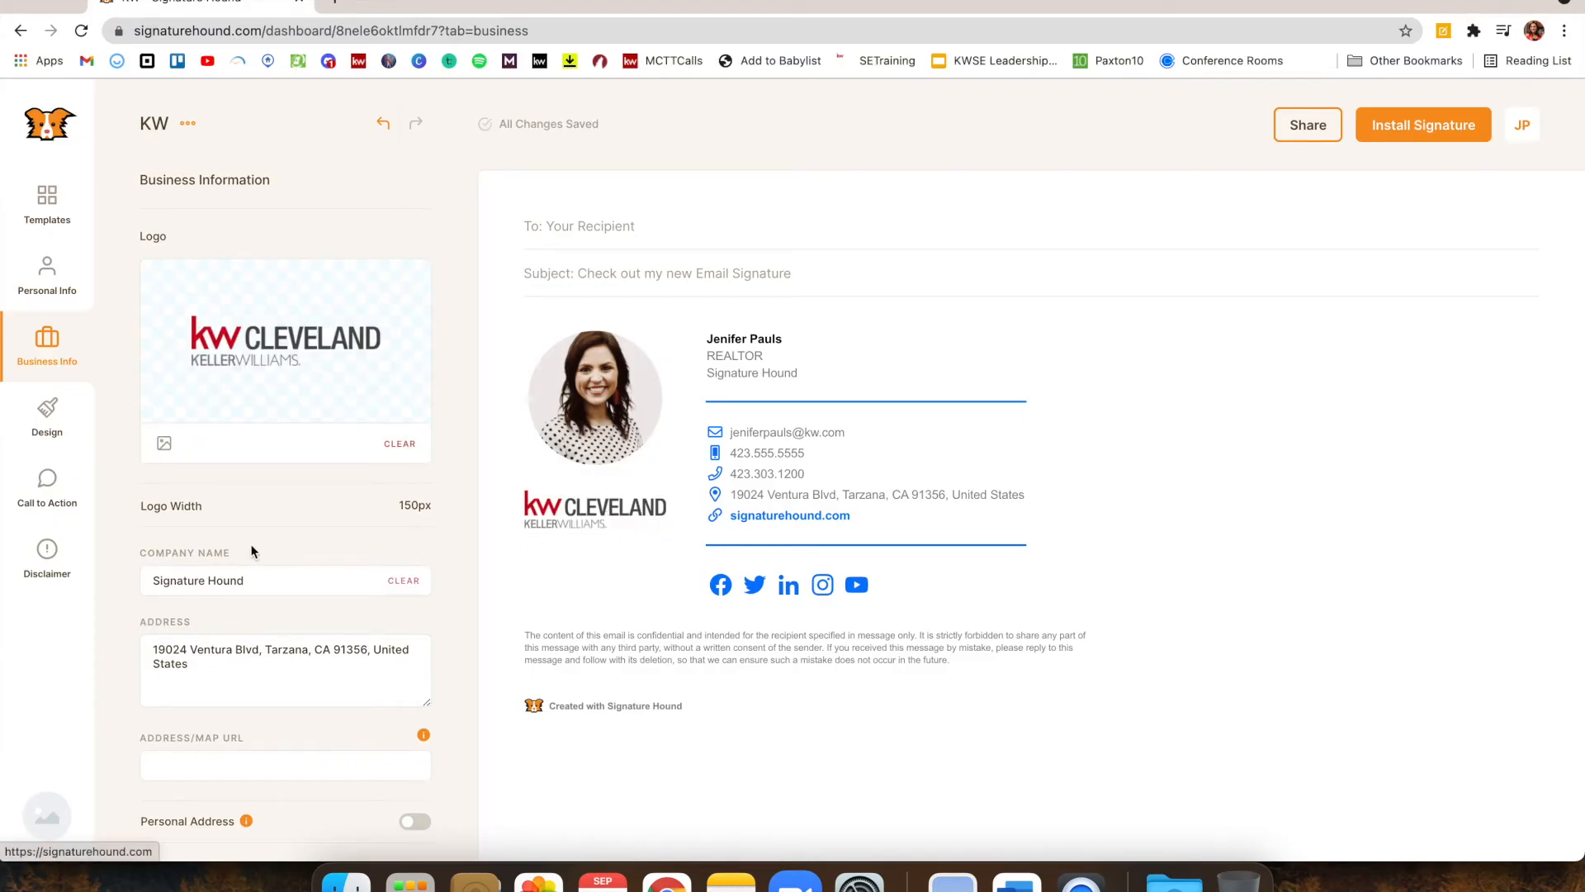
Glance at the Logo Width slider, then rename the company from 'Signature Hound' to 'KW Cleveland'
click(239, 505)
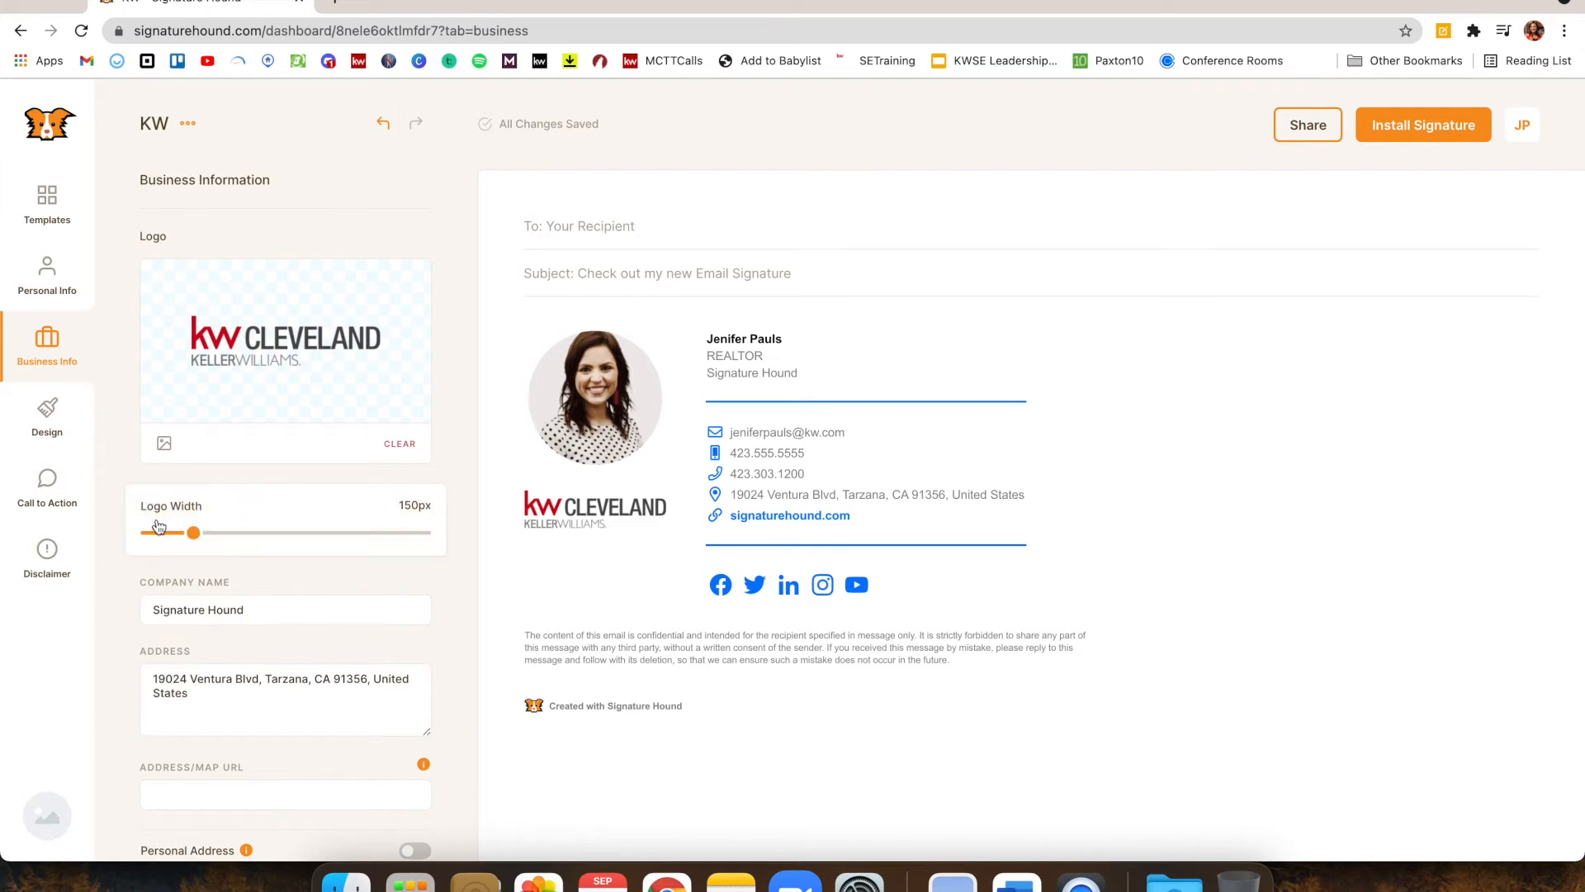
click(205, 509)
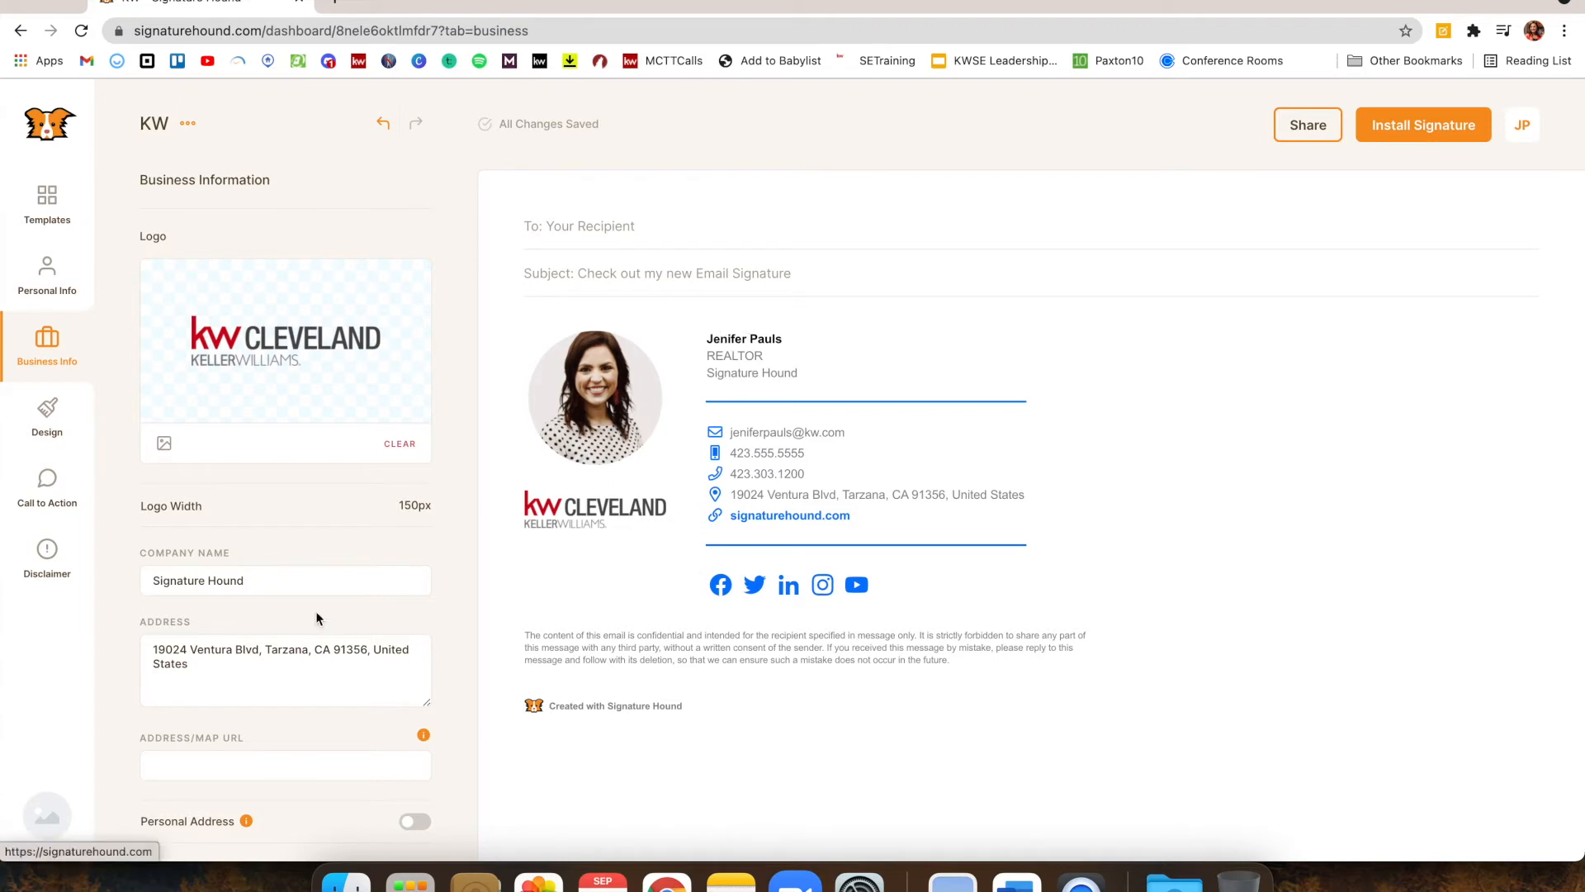
scroll(294, 601, down, 2)
drag(274, 517, 42, 493)
text(KW Cleveland)
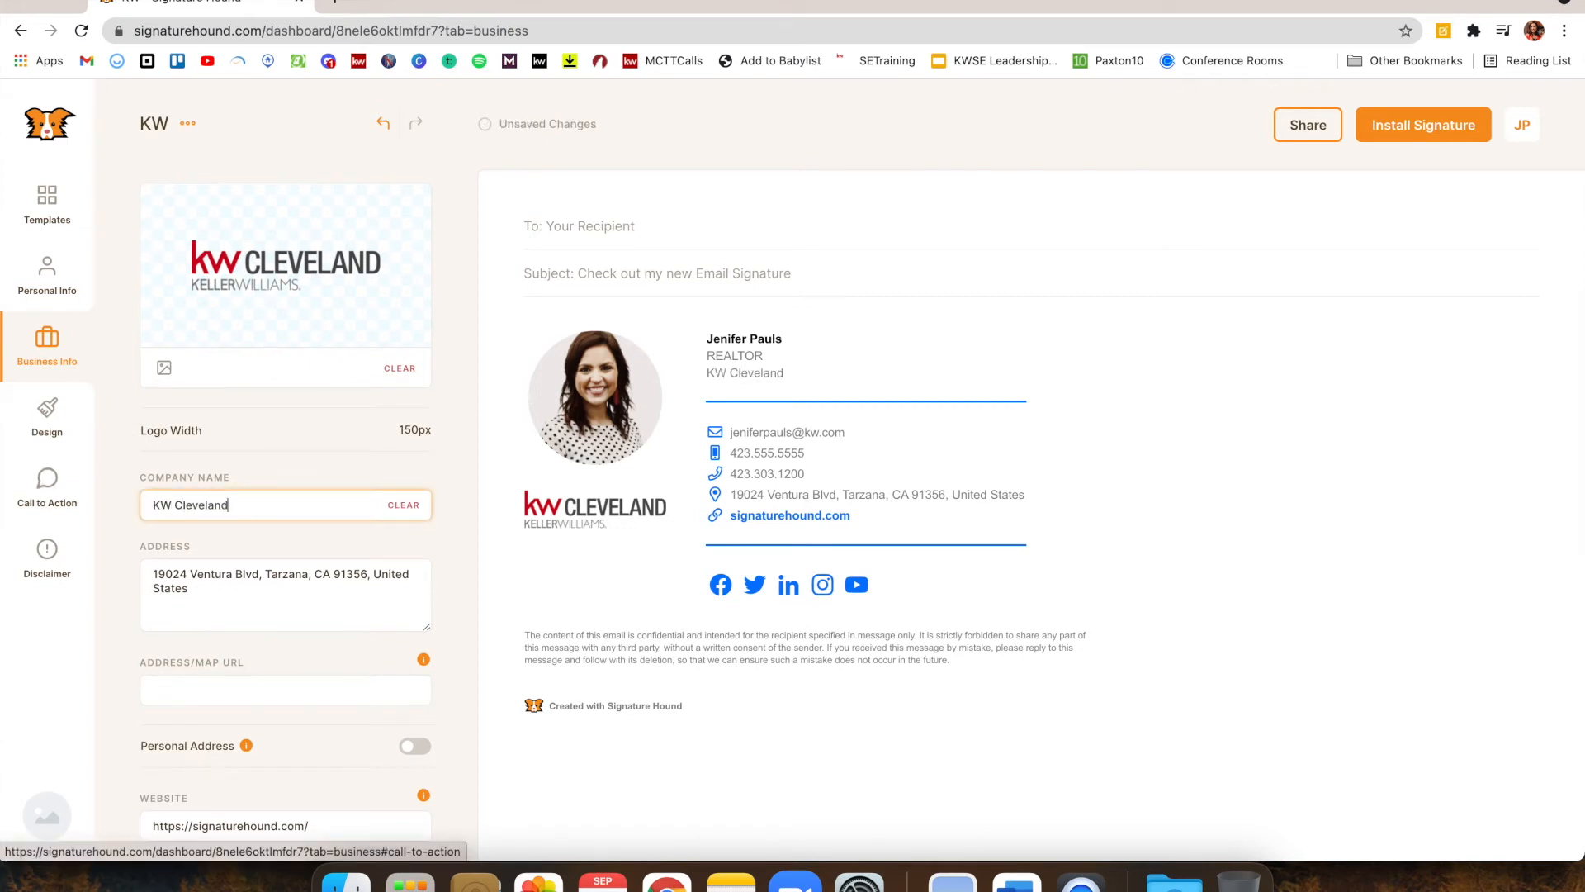
scroll(42, 494, down, 2)
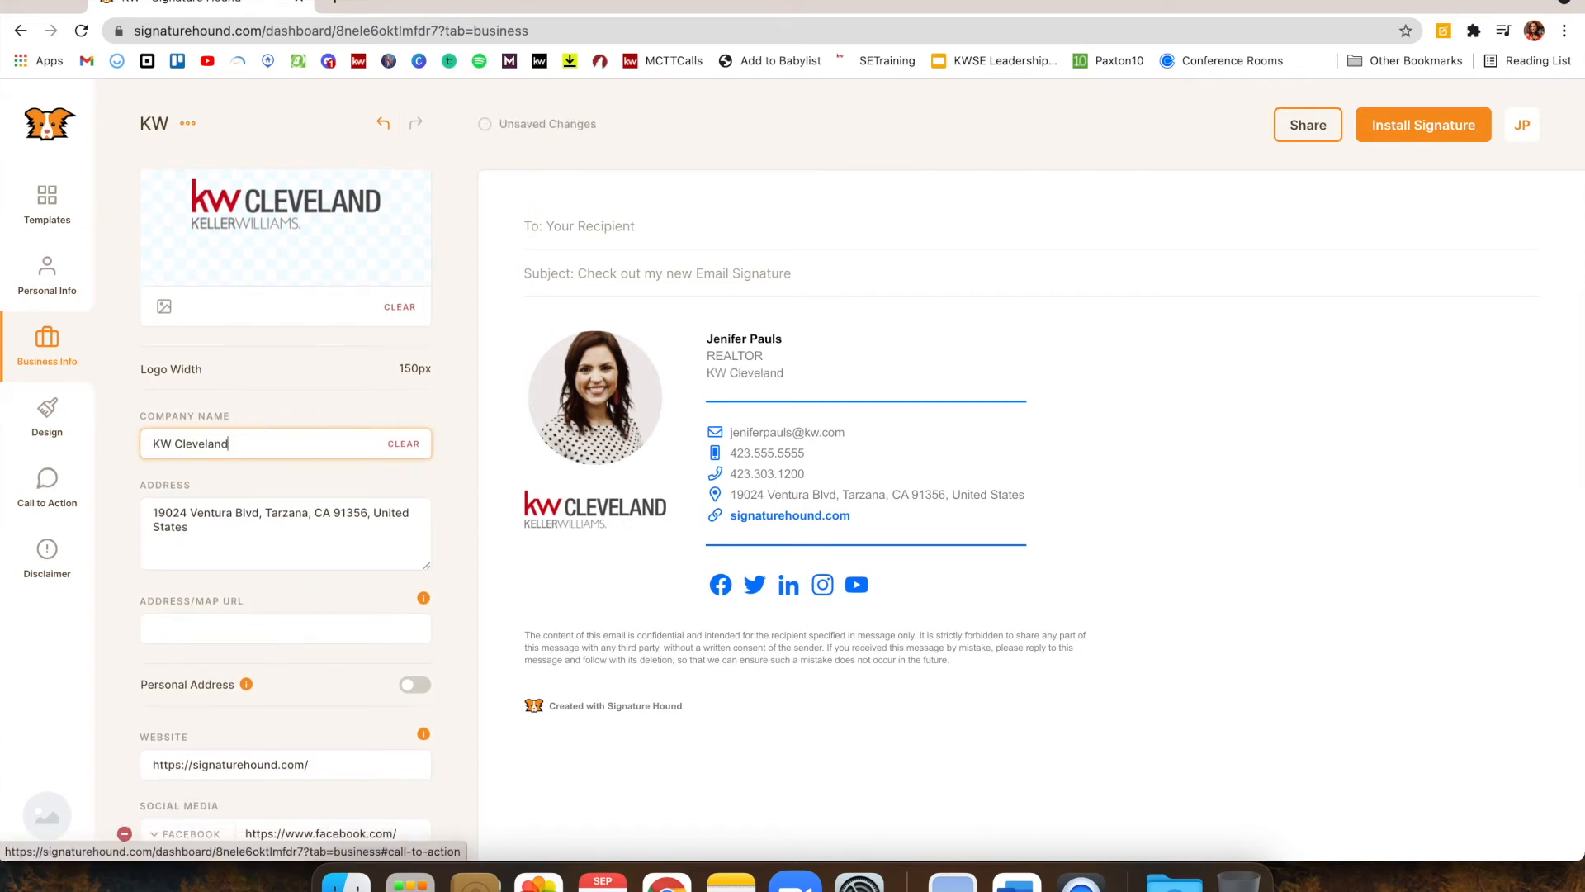
drag(211, 536, 113, 494)
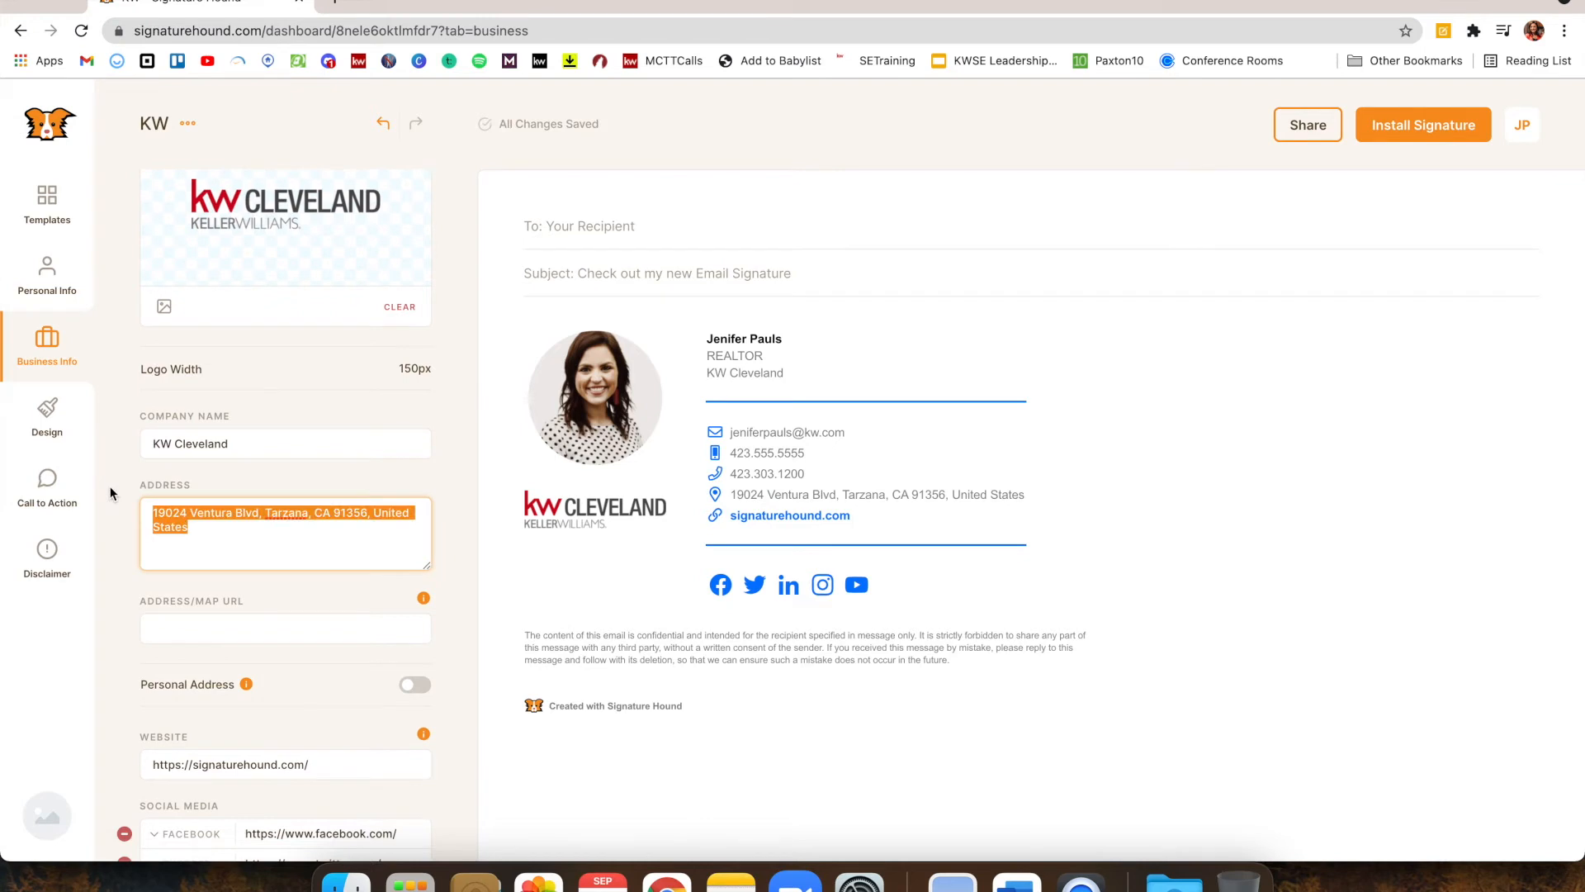
Clear the sample address and type the KW Cleveland office's street address, city, state and ZIP
key(BackSpace)
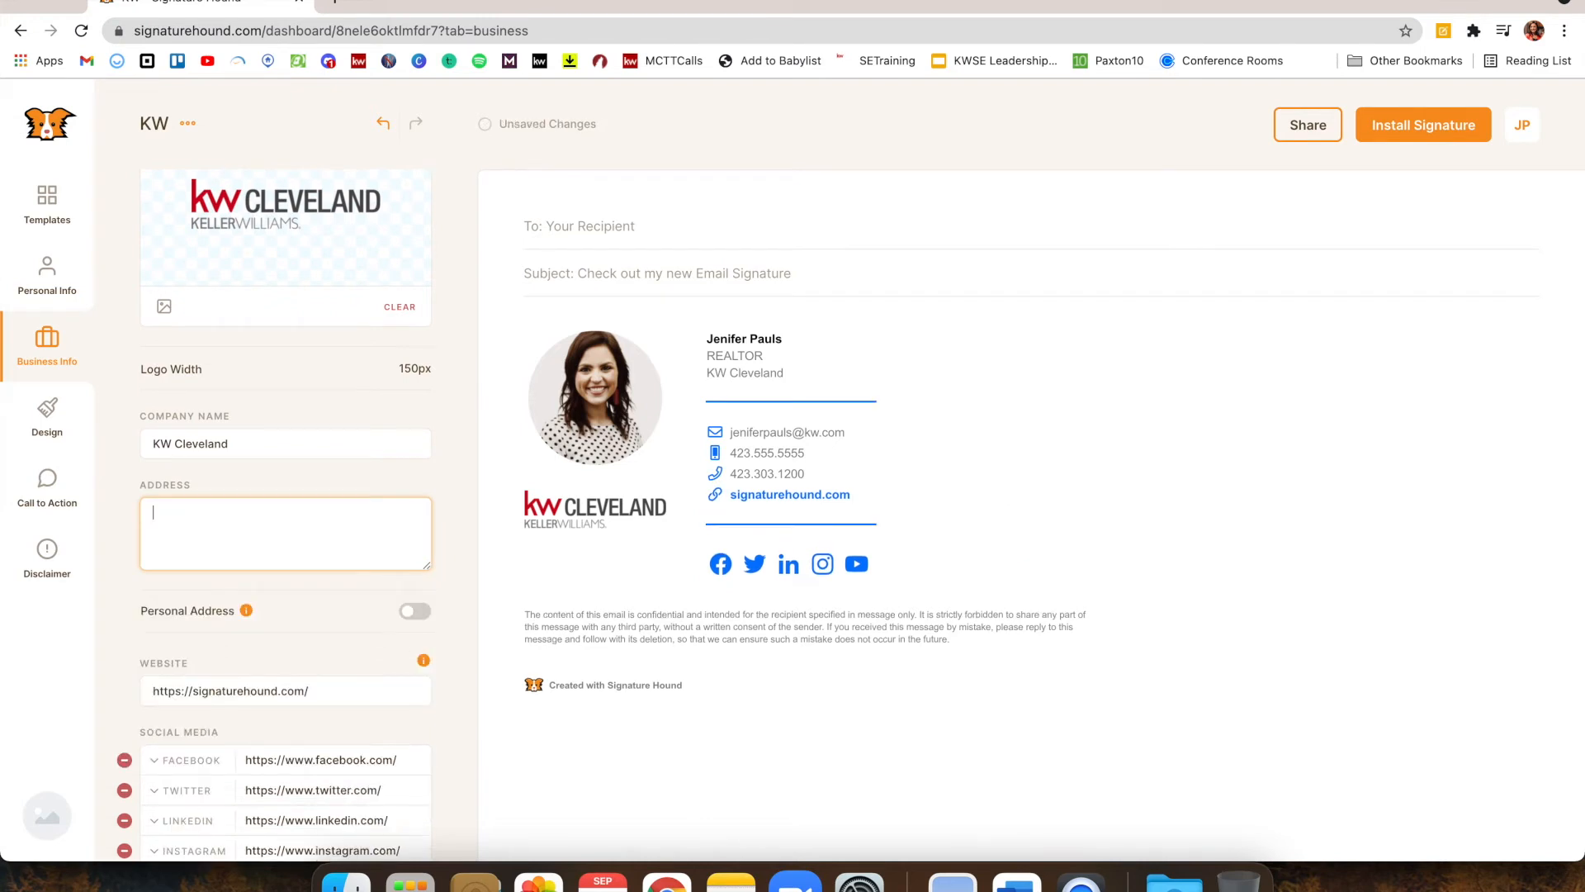
text(140 Inters)
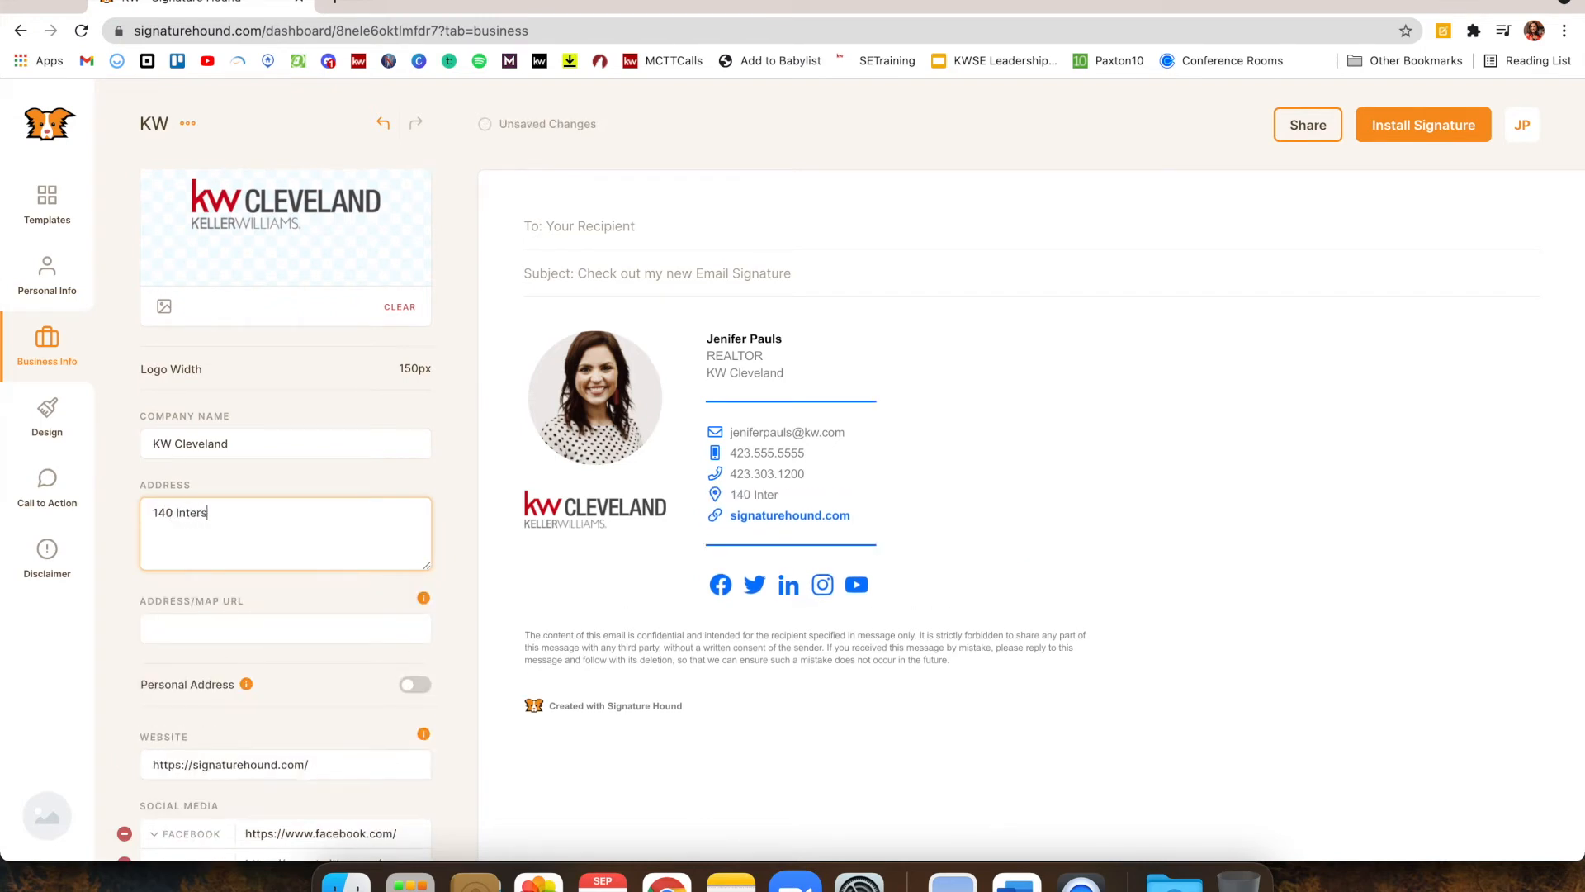
text(tate Drive NW Cleveland, )
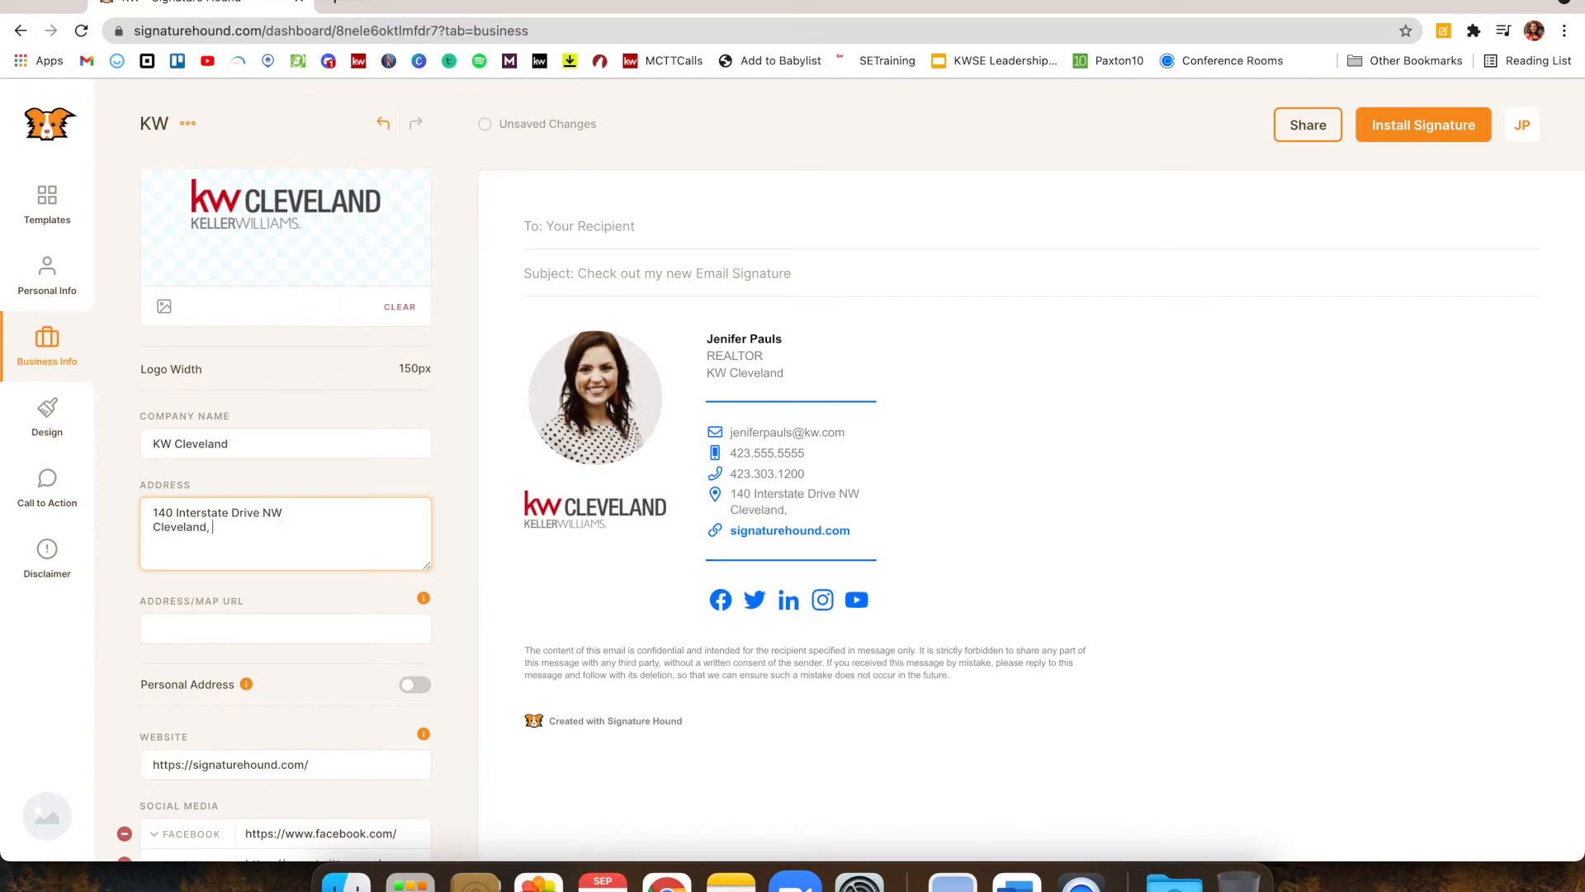
text(TN 37312)
scroll(285, 512, down, 3)
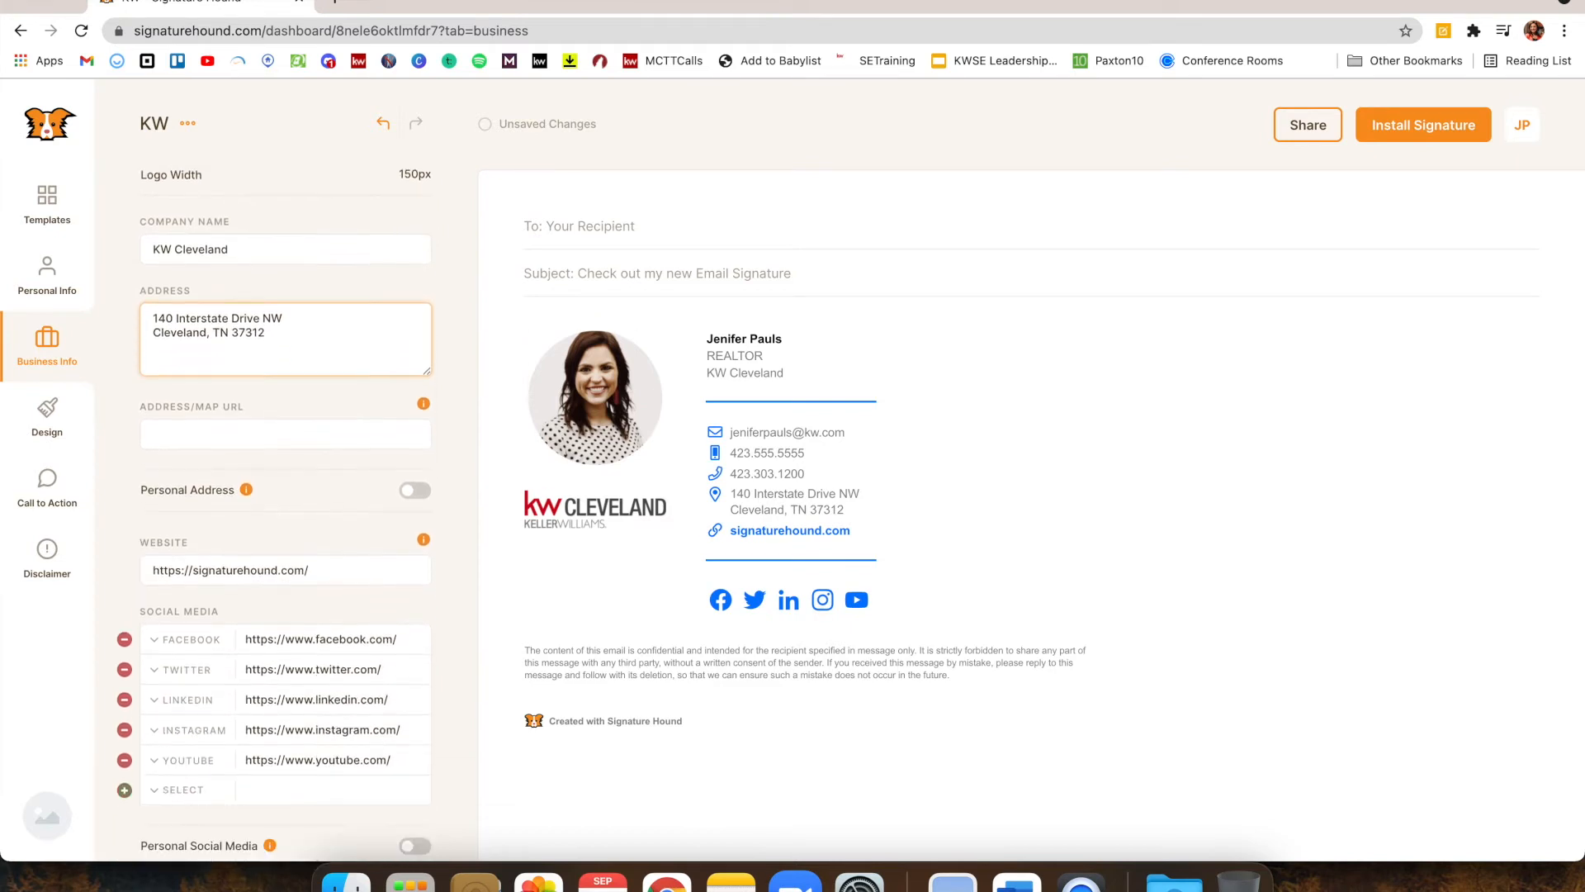
scroll(310, 454, down, 2)
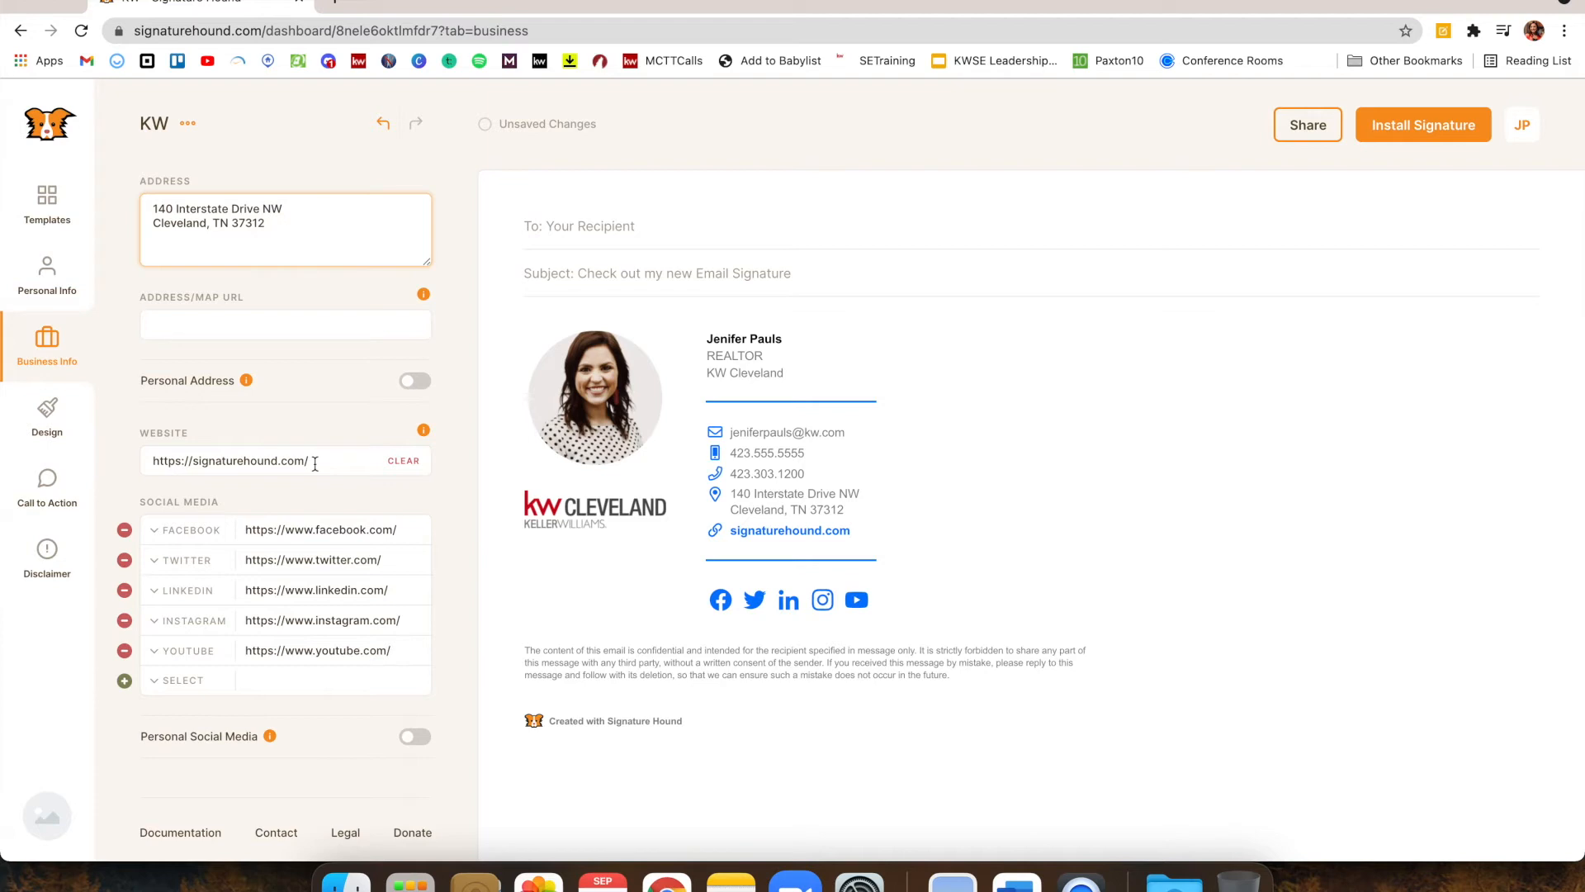
Replace the sample website address with the agent's own kw.com site address
drag(315, 464, 11, 444)
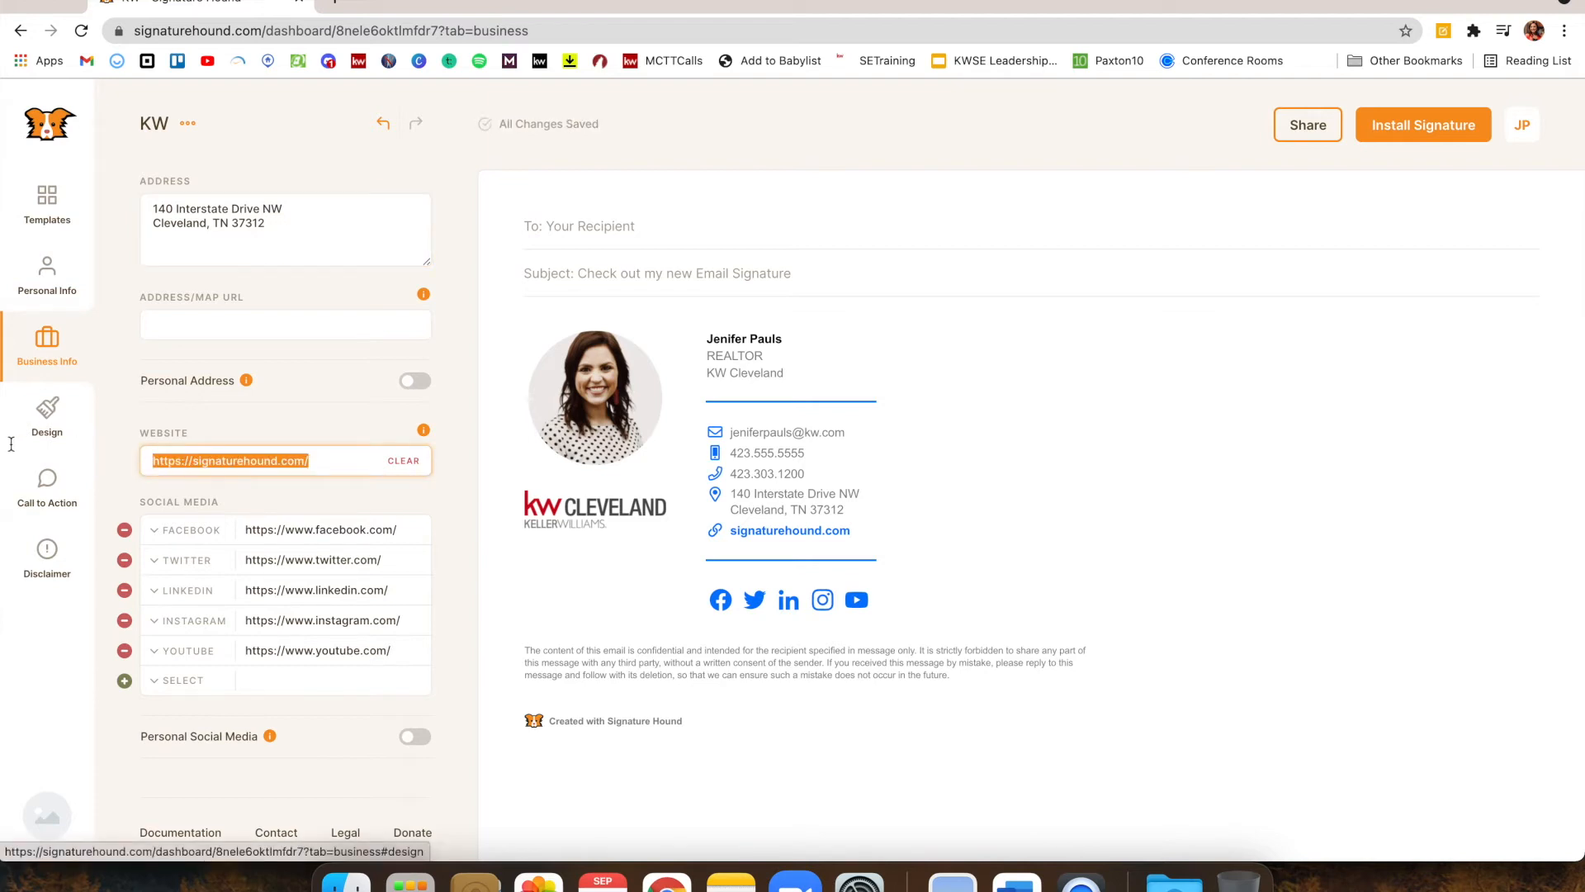
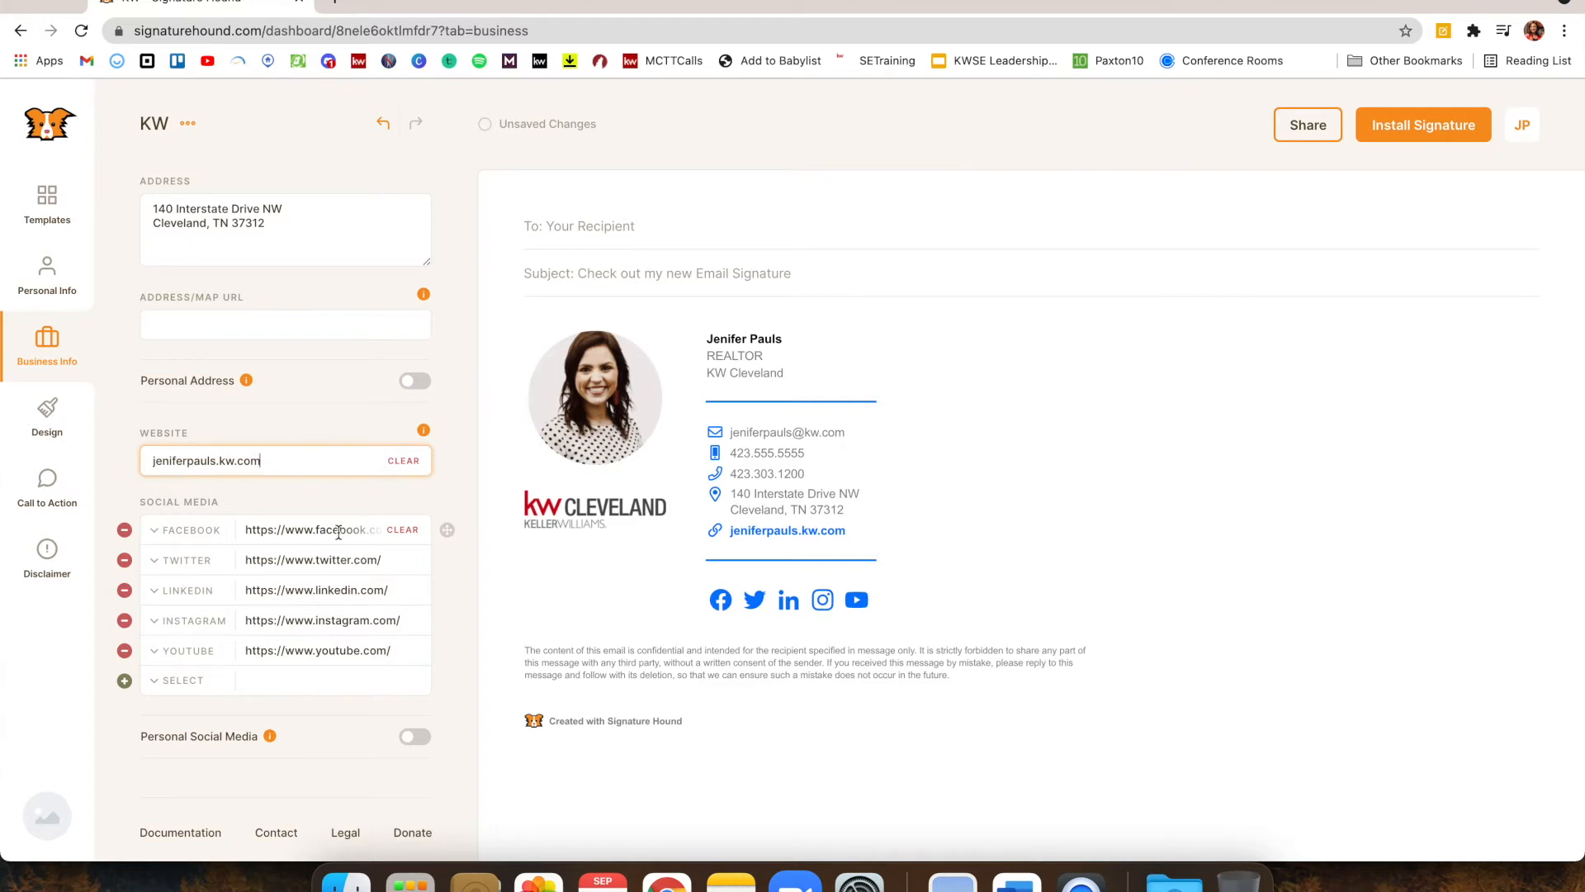
Delete the YouTube, Instagram, LinkedIn, Twitter and Facebook social links from the signature
click(125, 651)
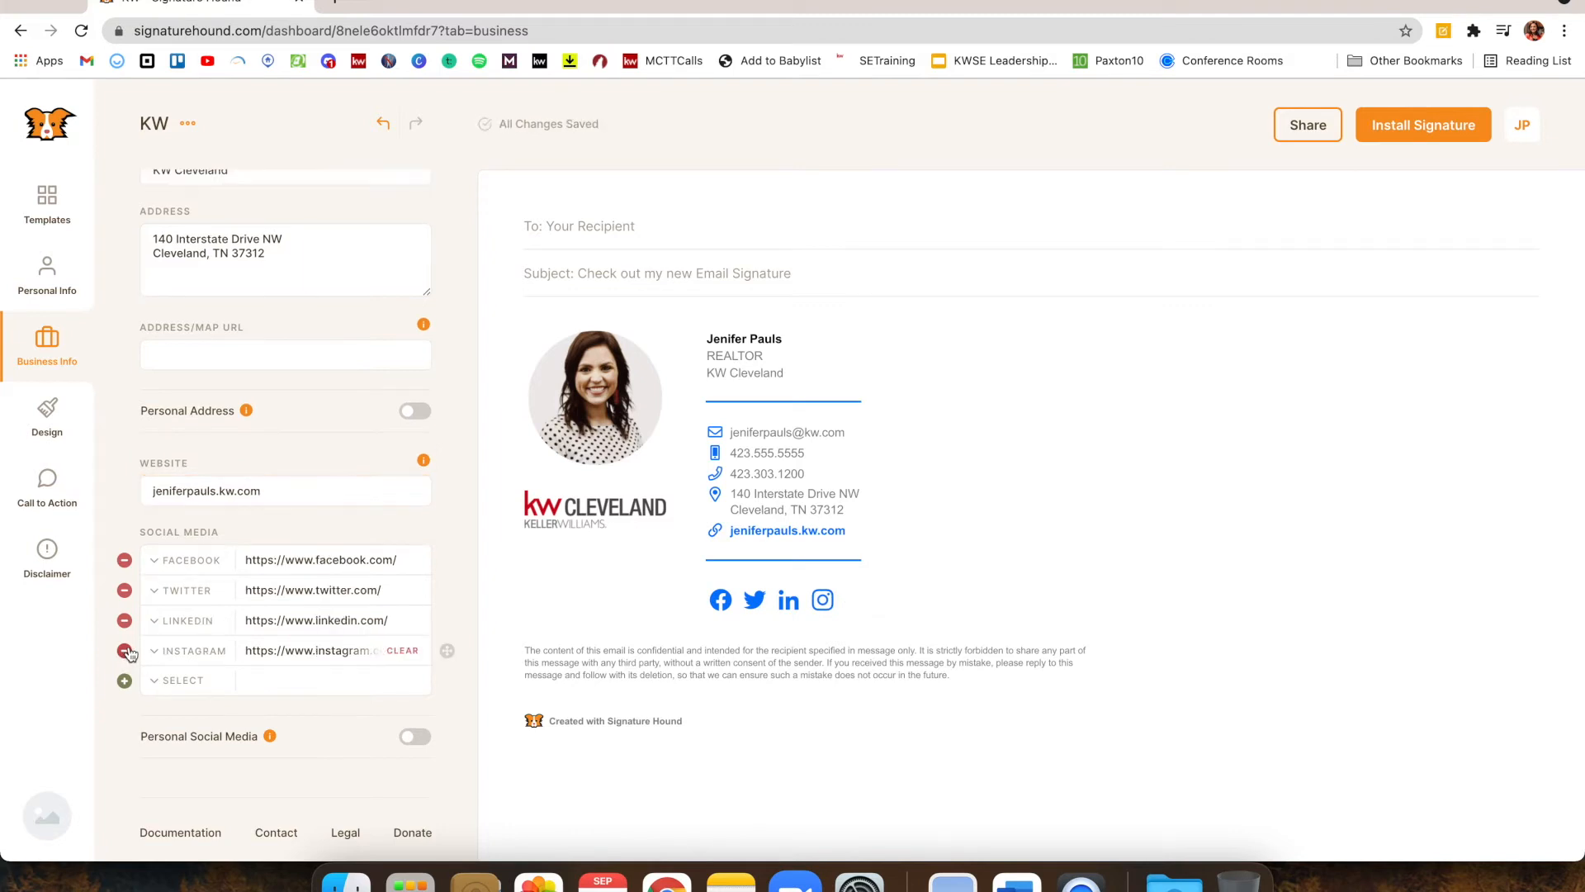
click(125, 651)
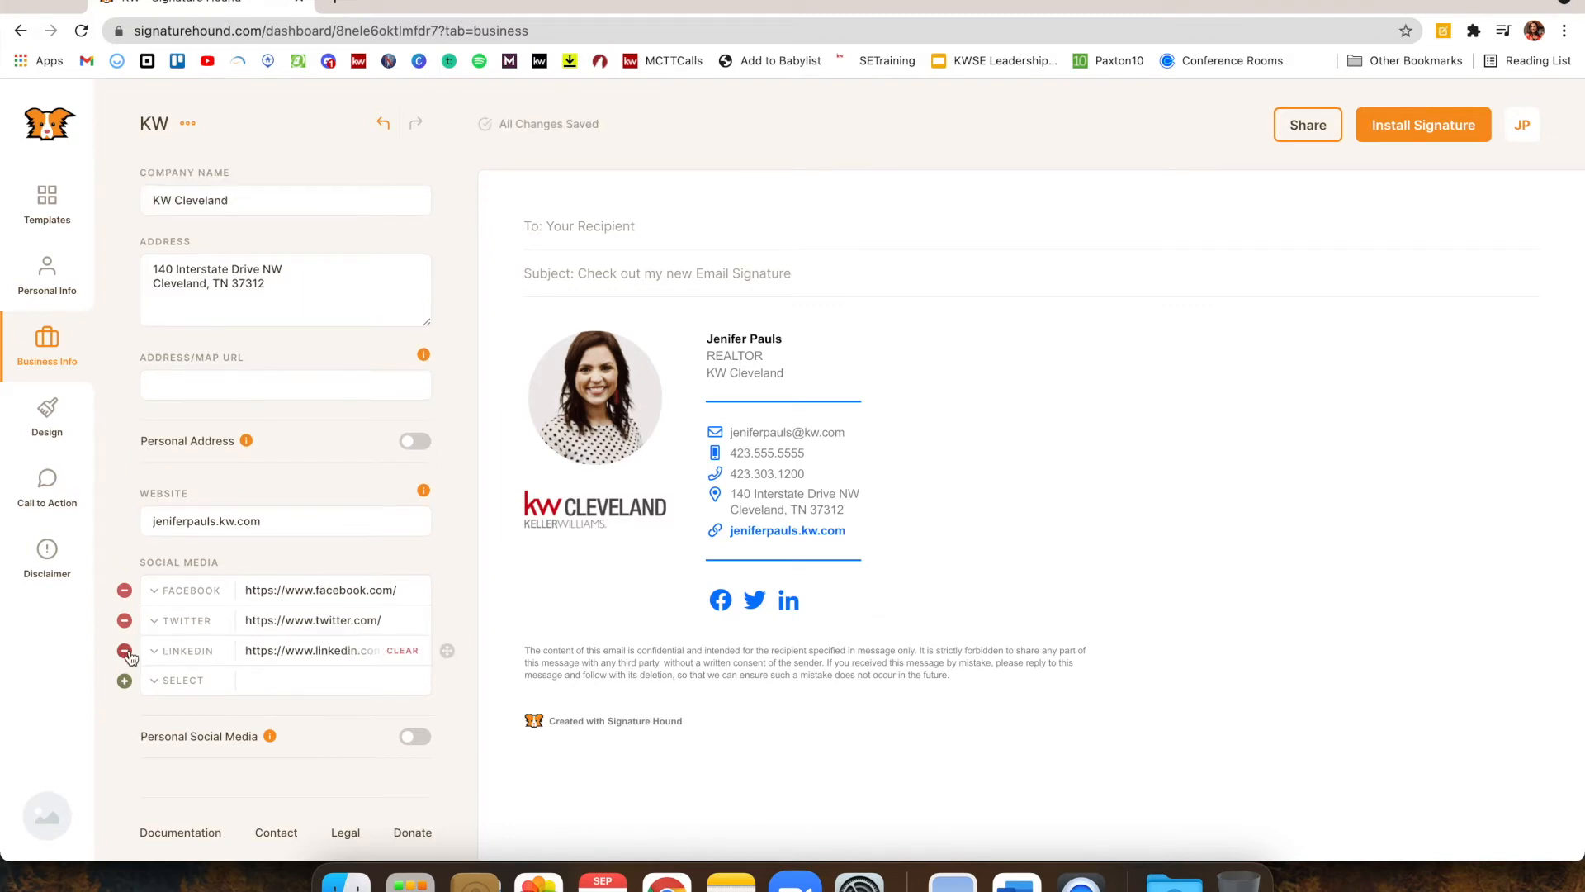
click(125, 652)
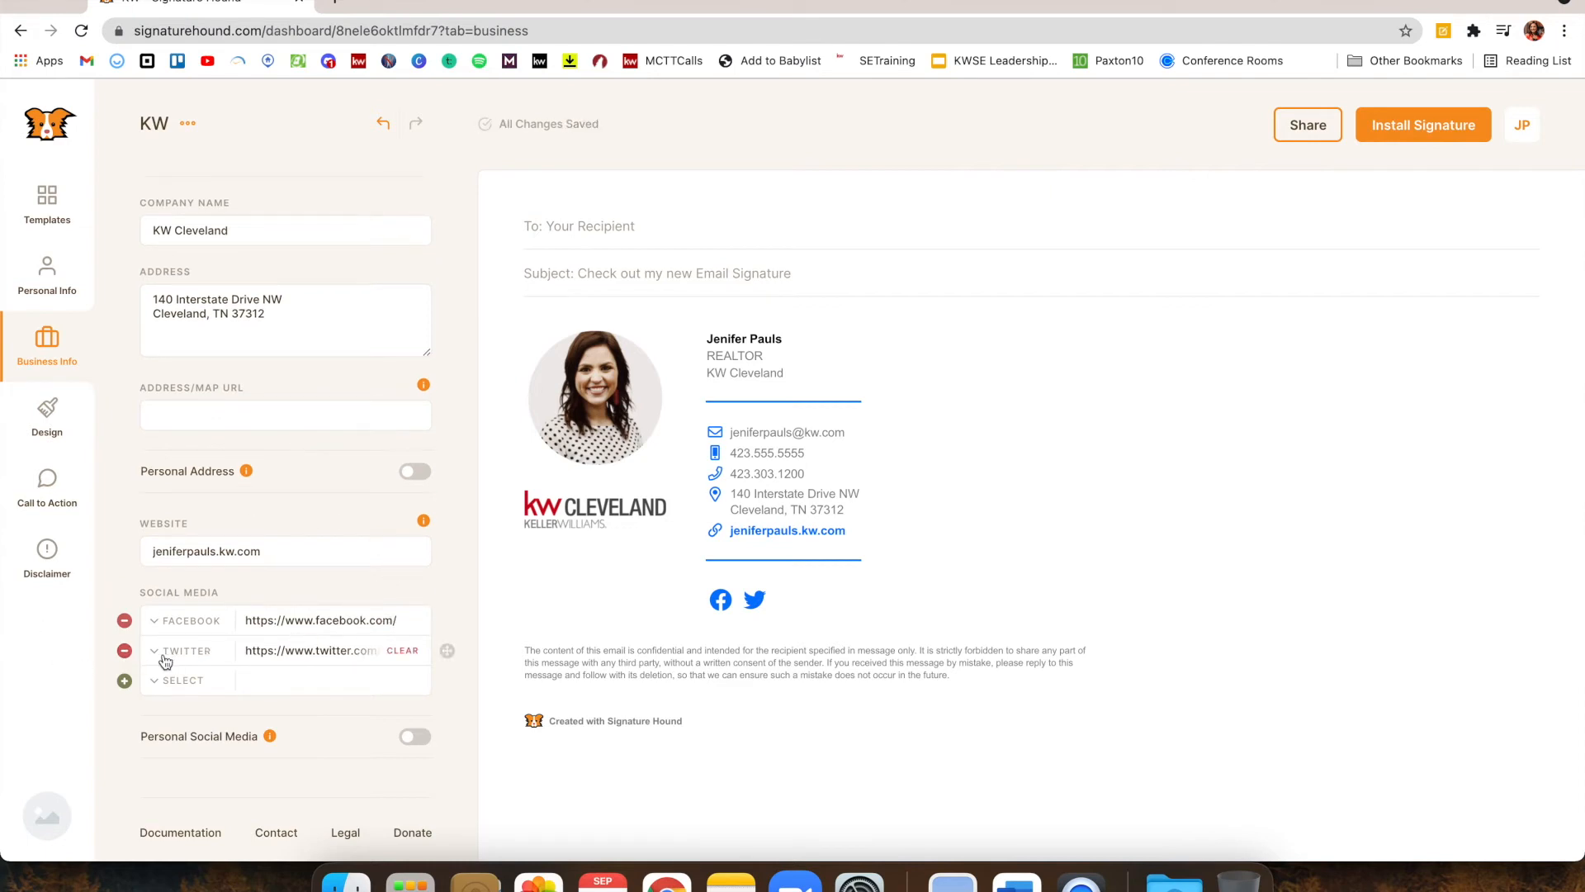
click(125, 651)
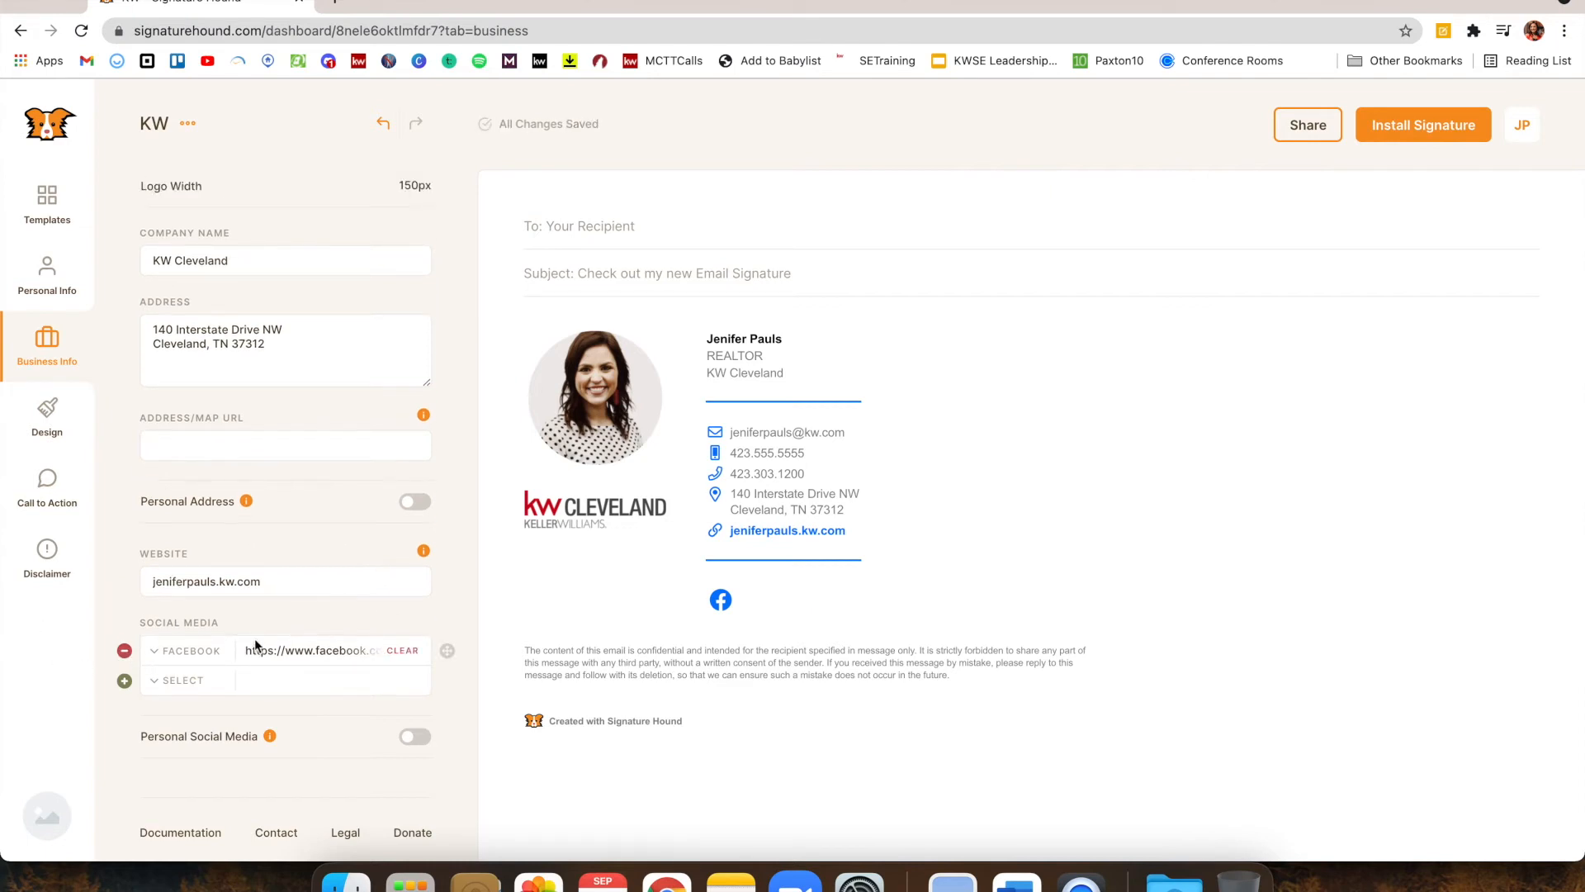
click(403, 646)
click(124, 650)
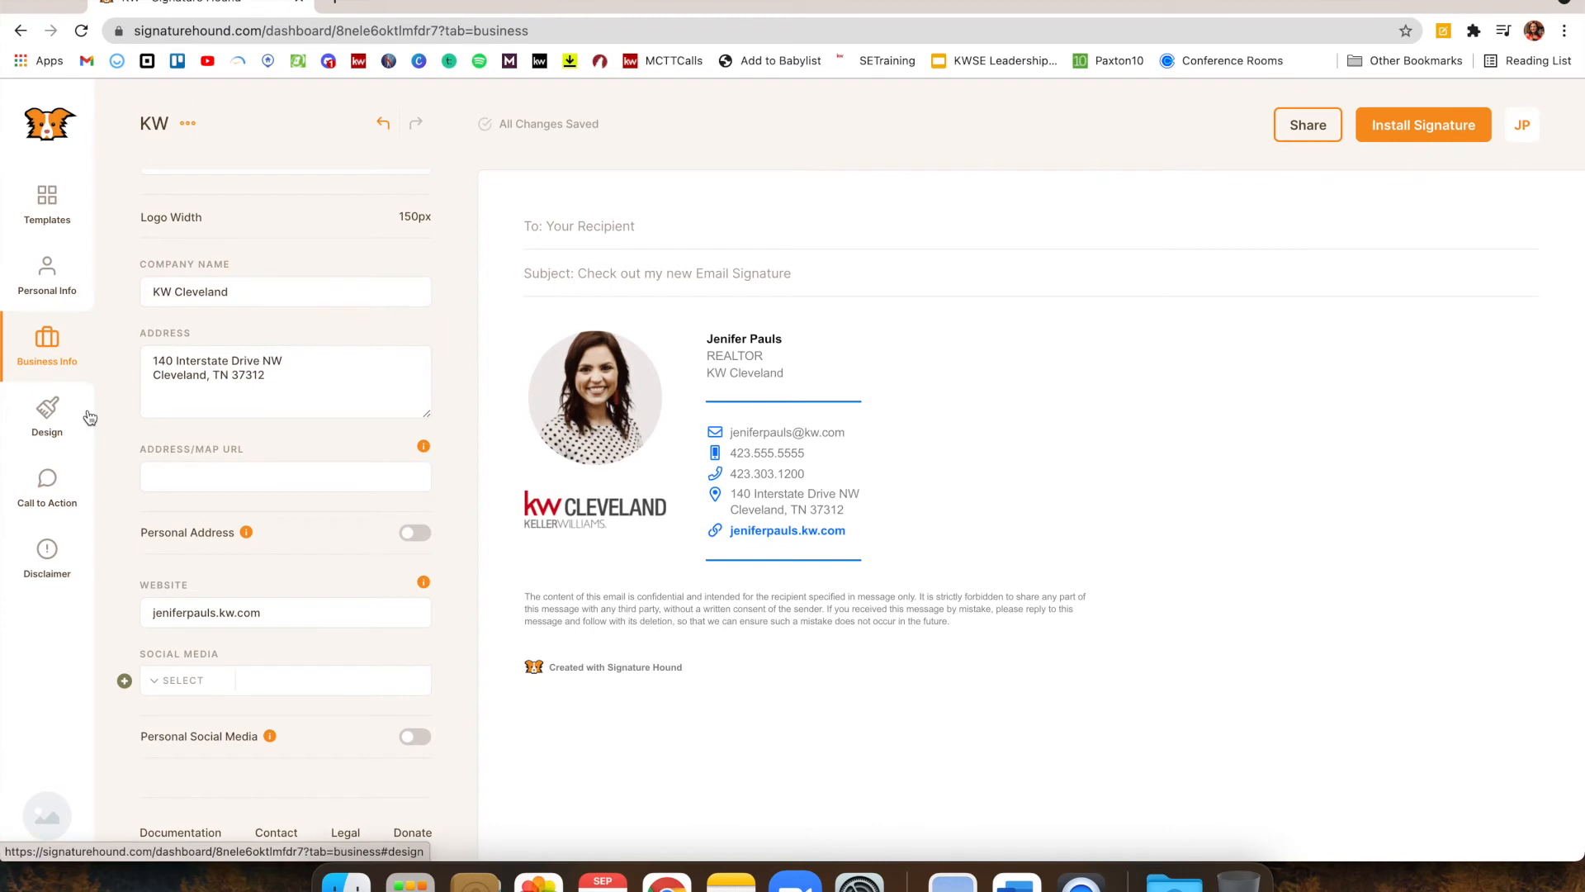
click(61, 421)
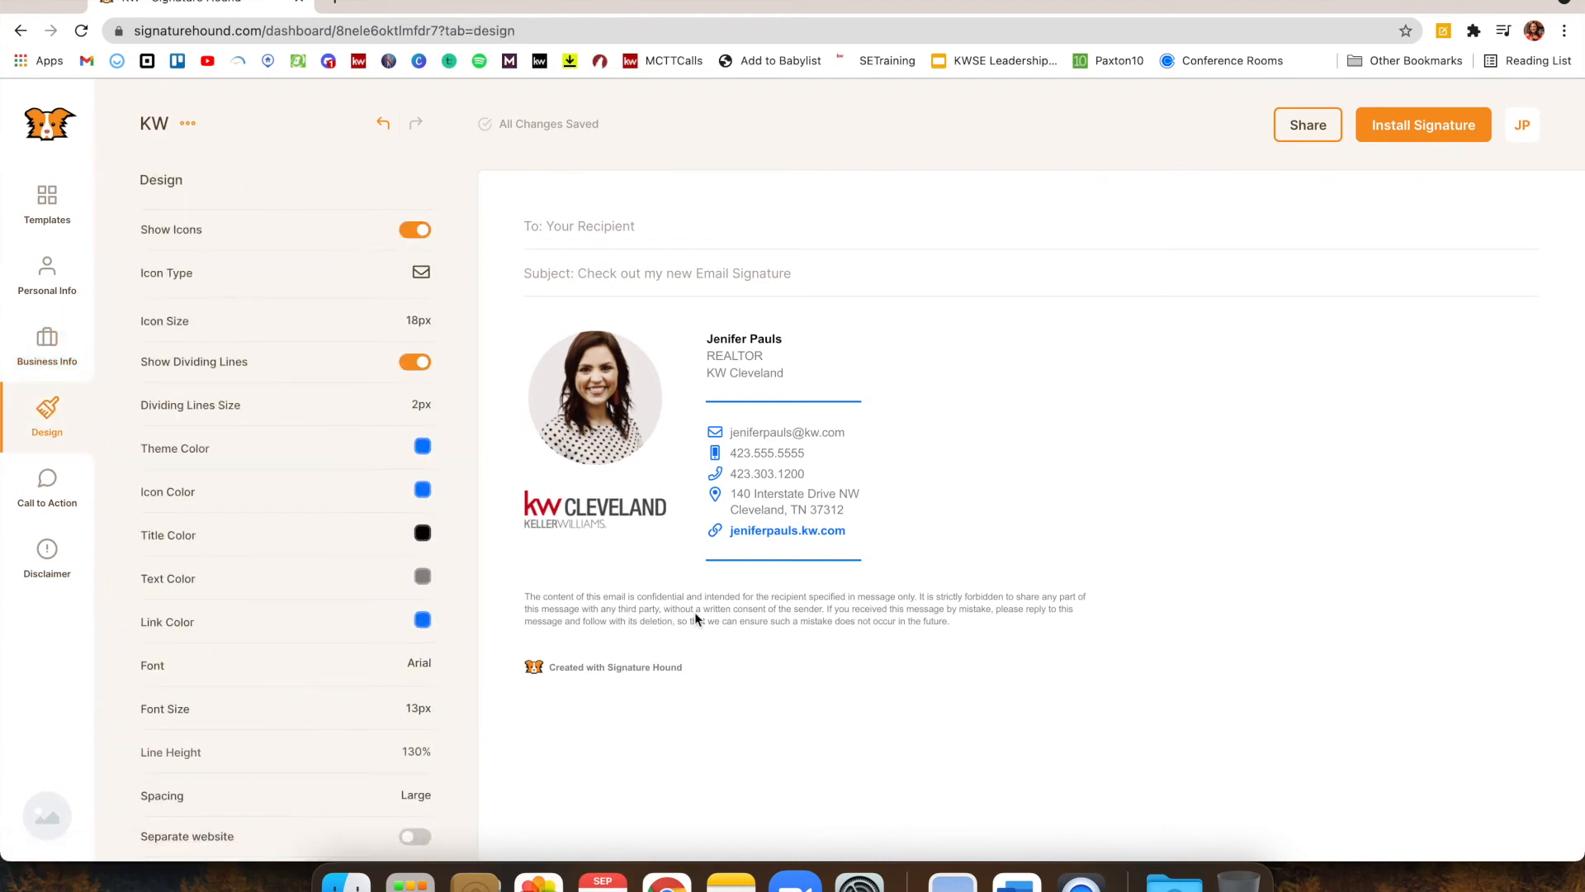
Set the signature theme colour to black (#000000) so the divider lines turn black
scroll(347, 529, down, 2)
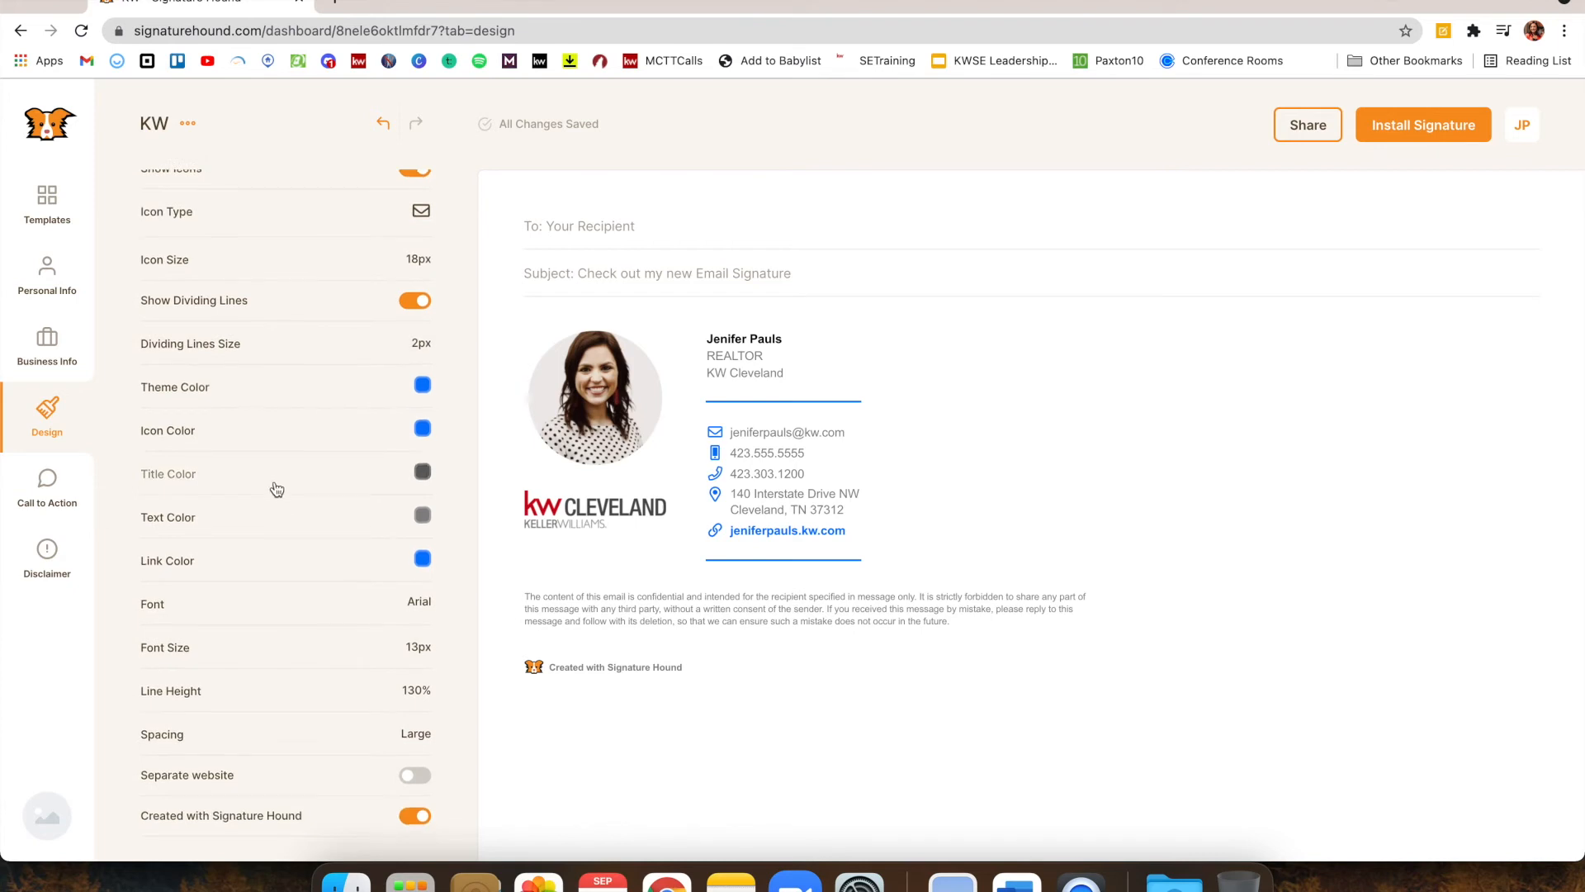
scroll(276, 429, down, 1)
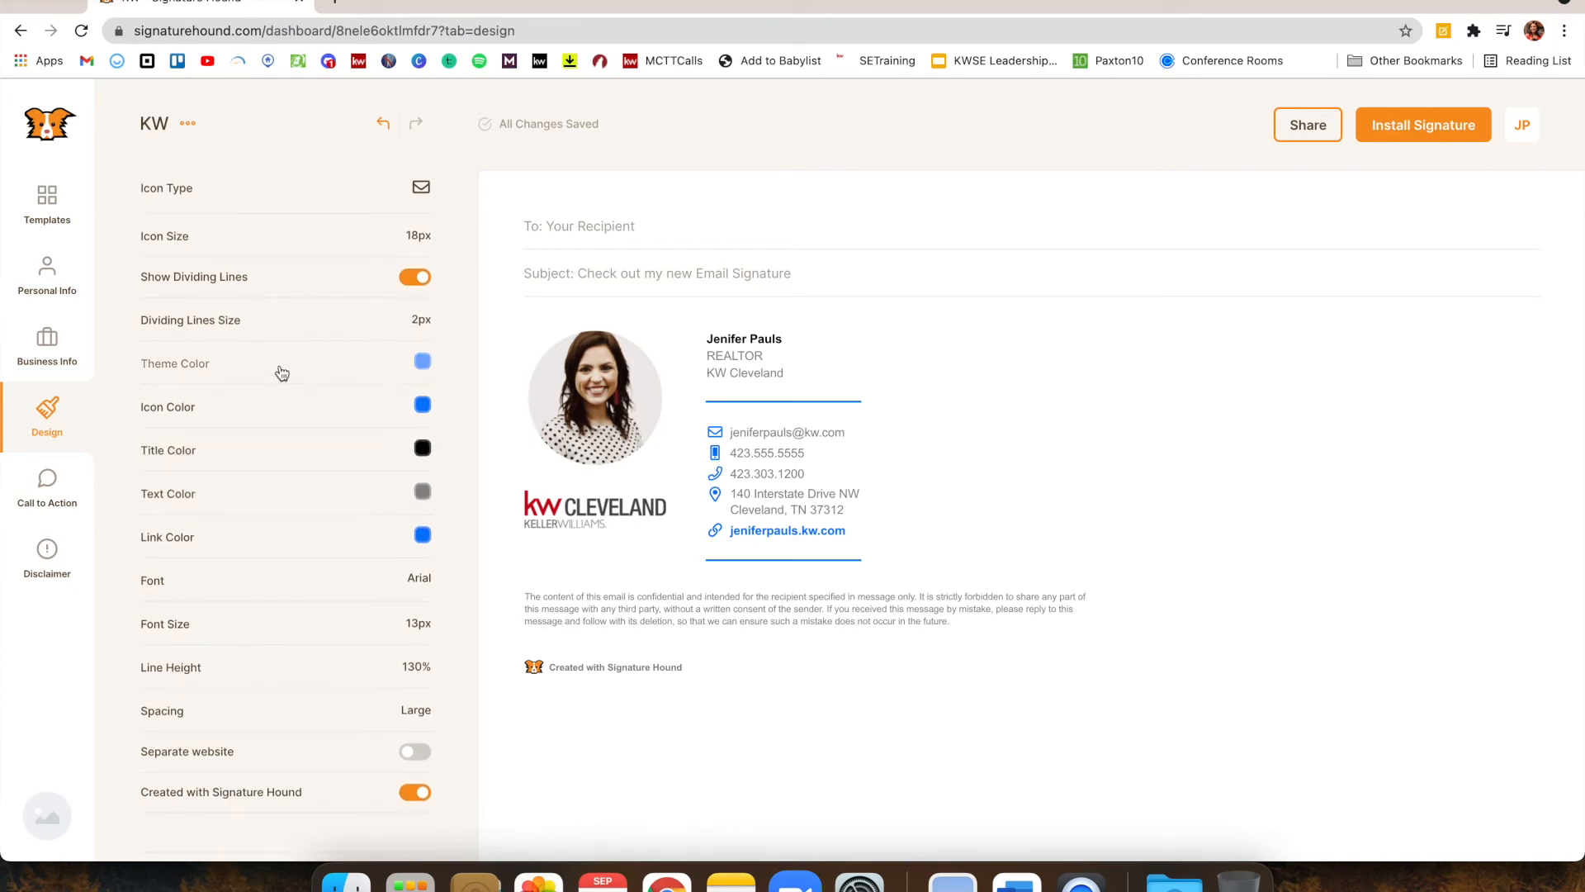
click(282, 373)
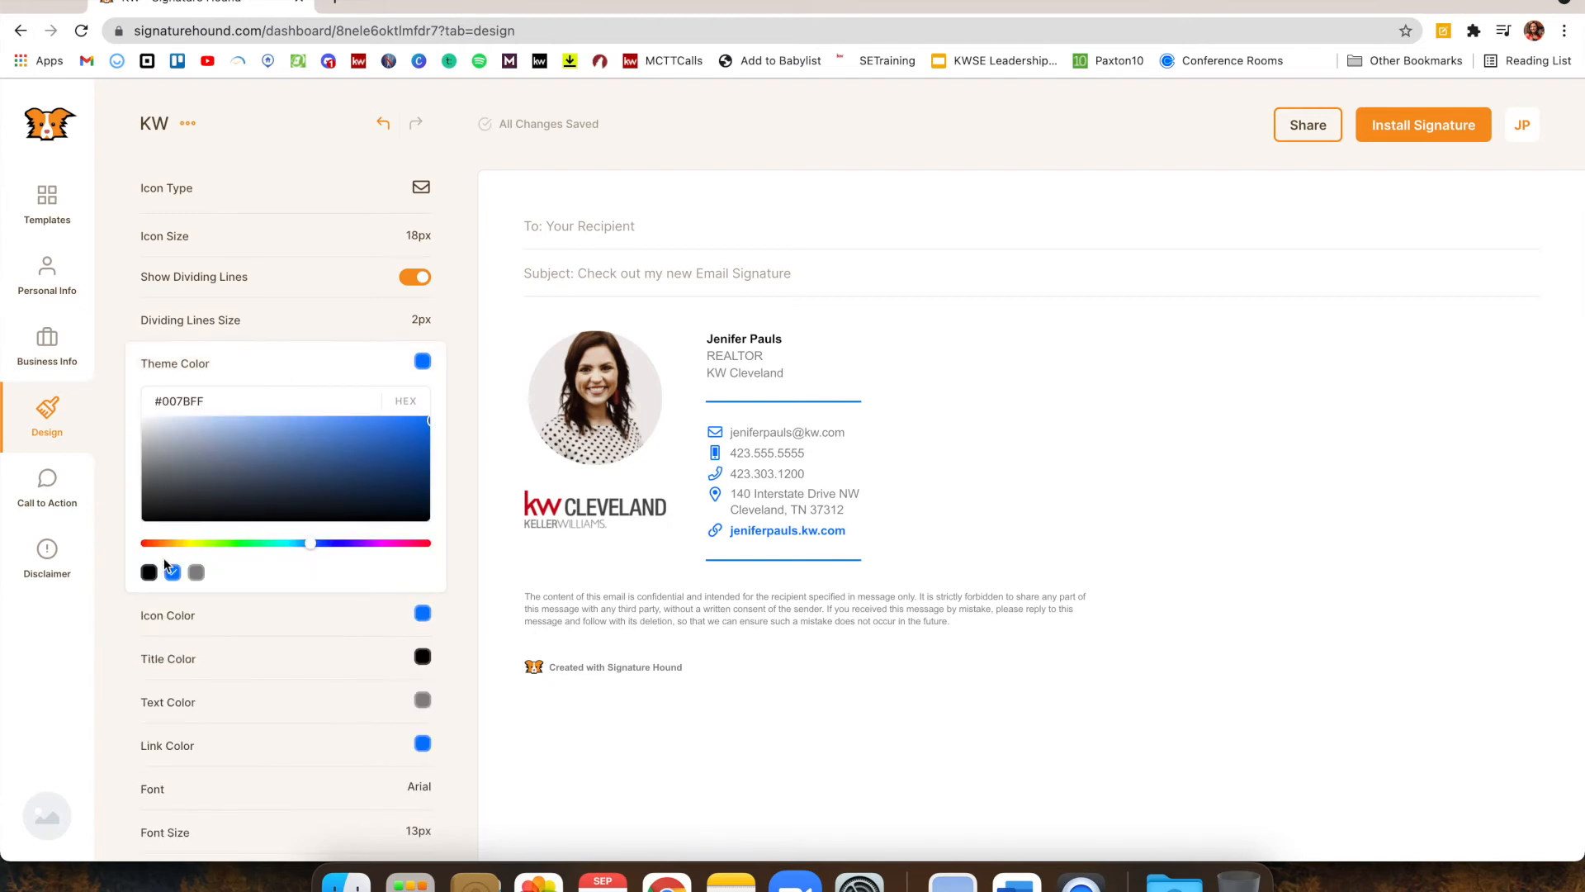
click(149, 573)
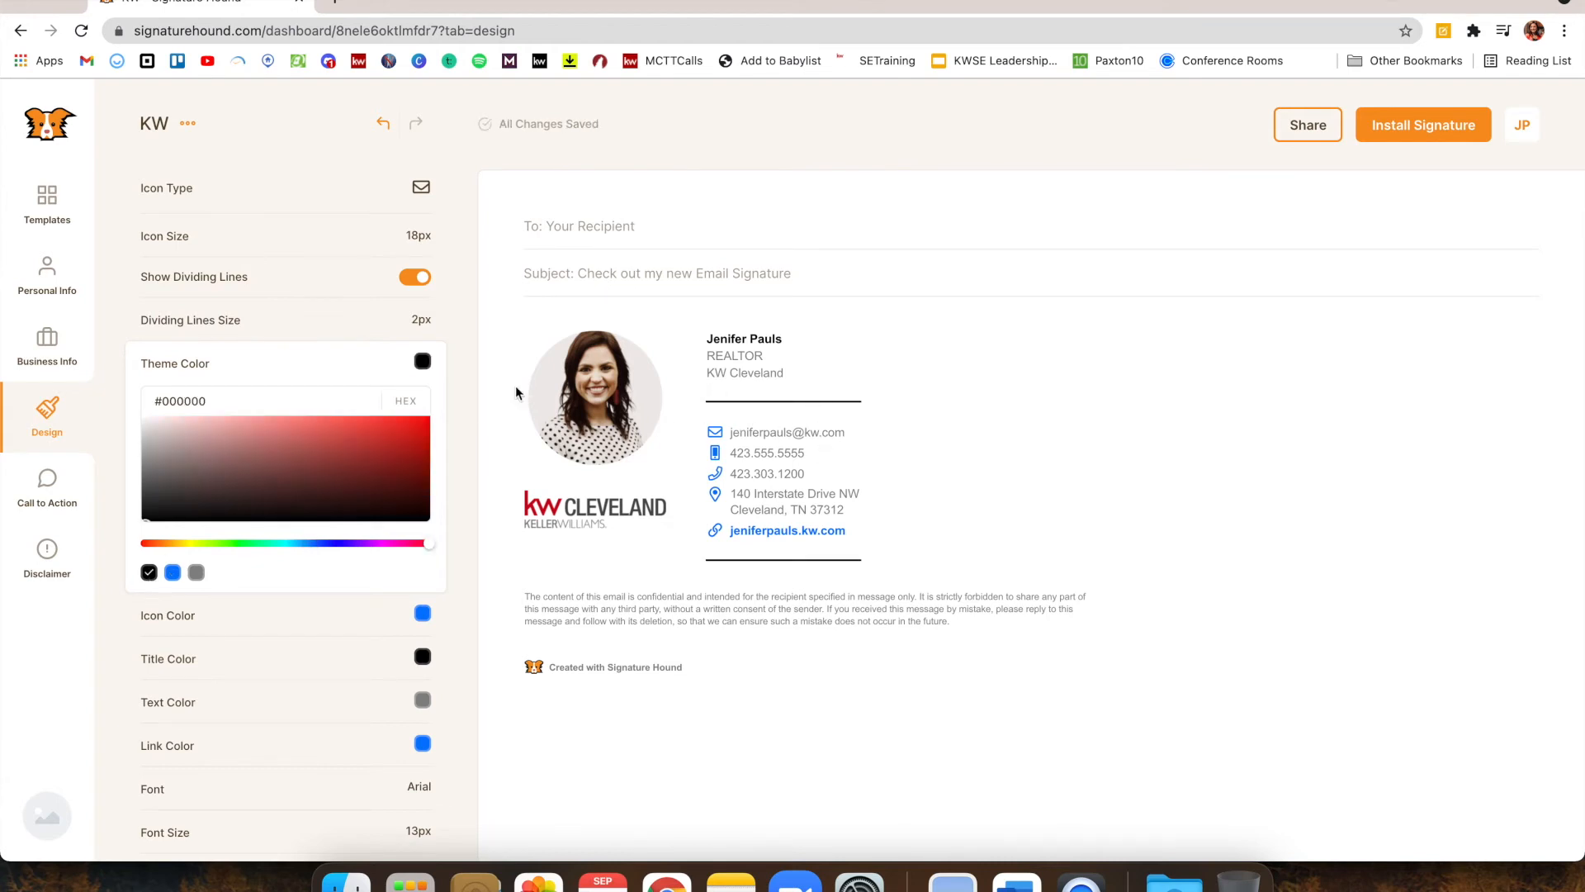
click(349, 364)
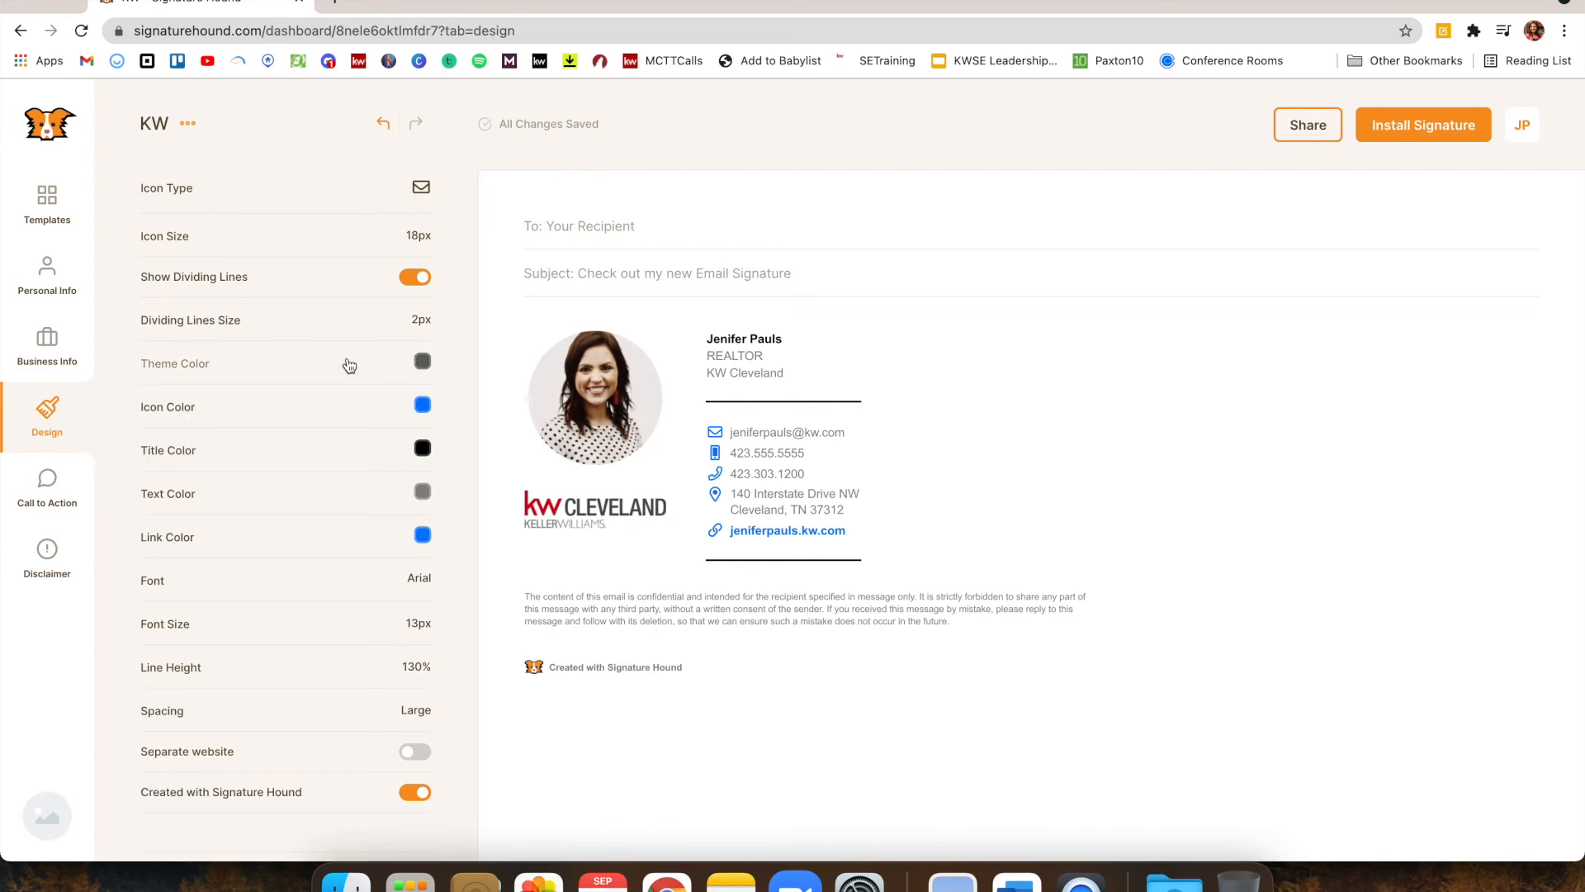
click(354, 424)
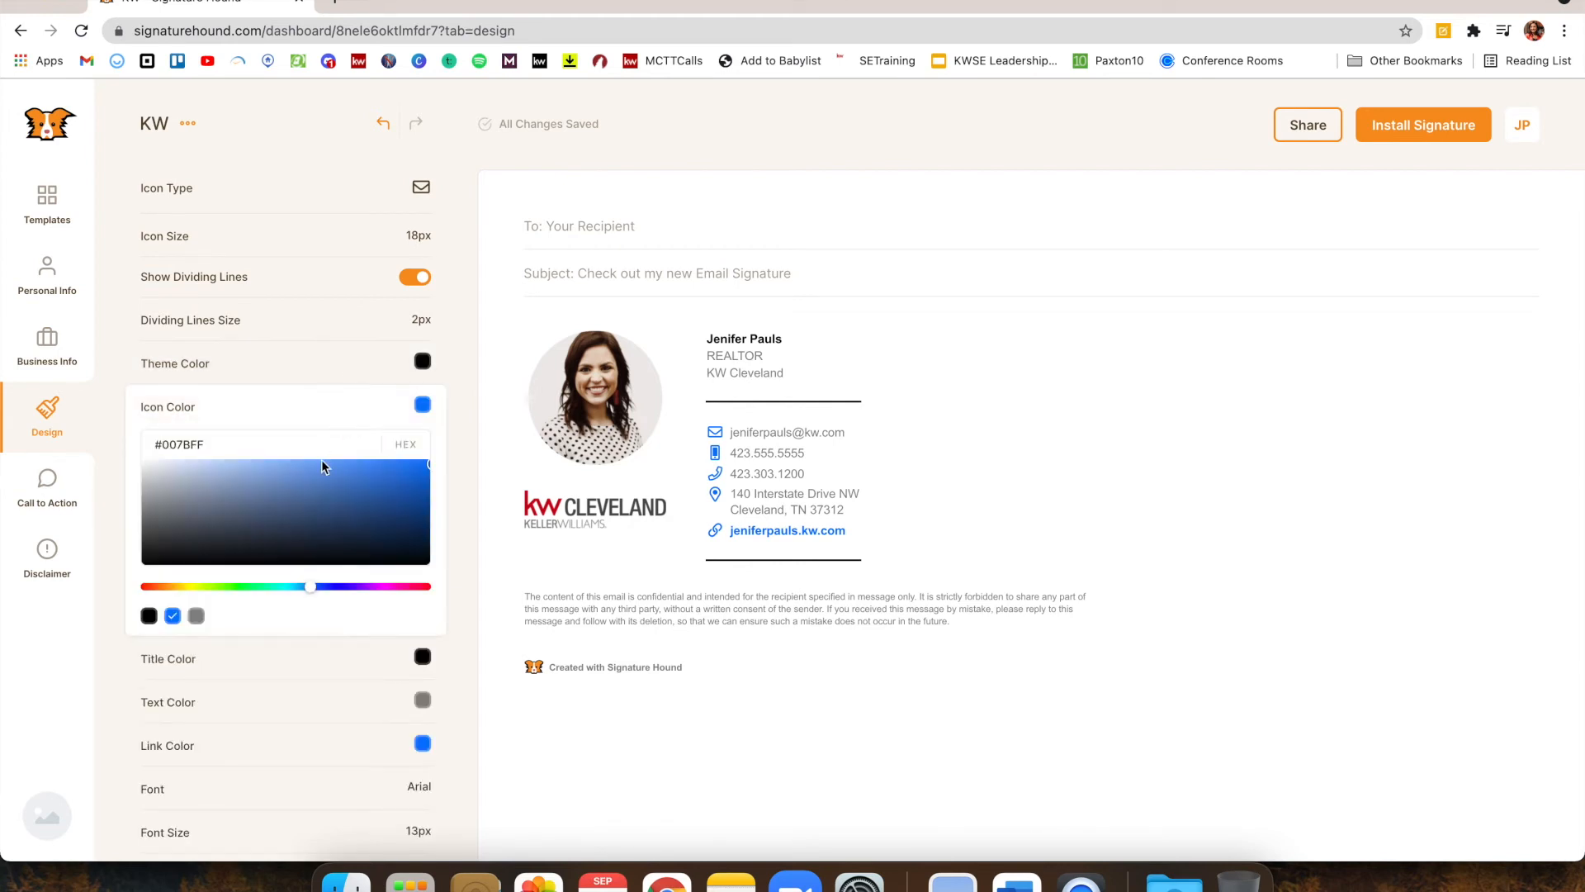
Set the contact icon colour to red #D64242 using the hue slider and gradient
click(196, 618)
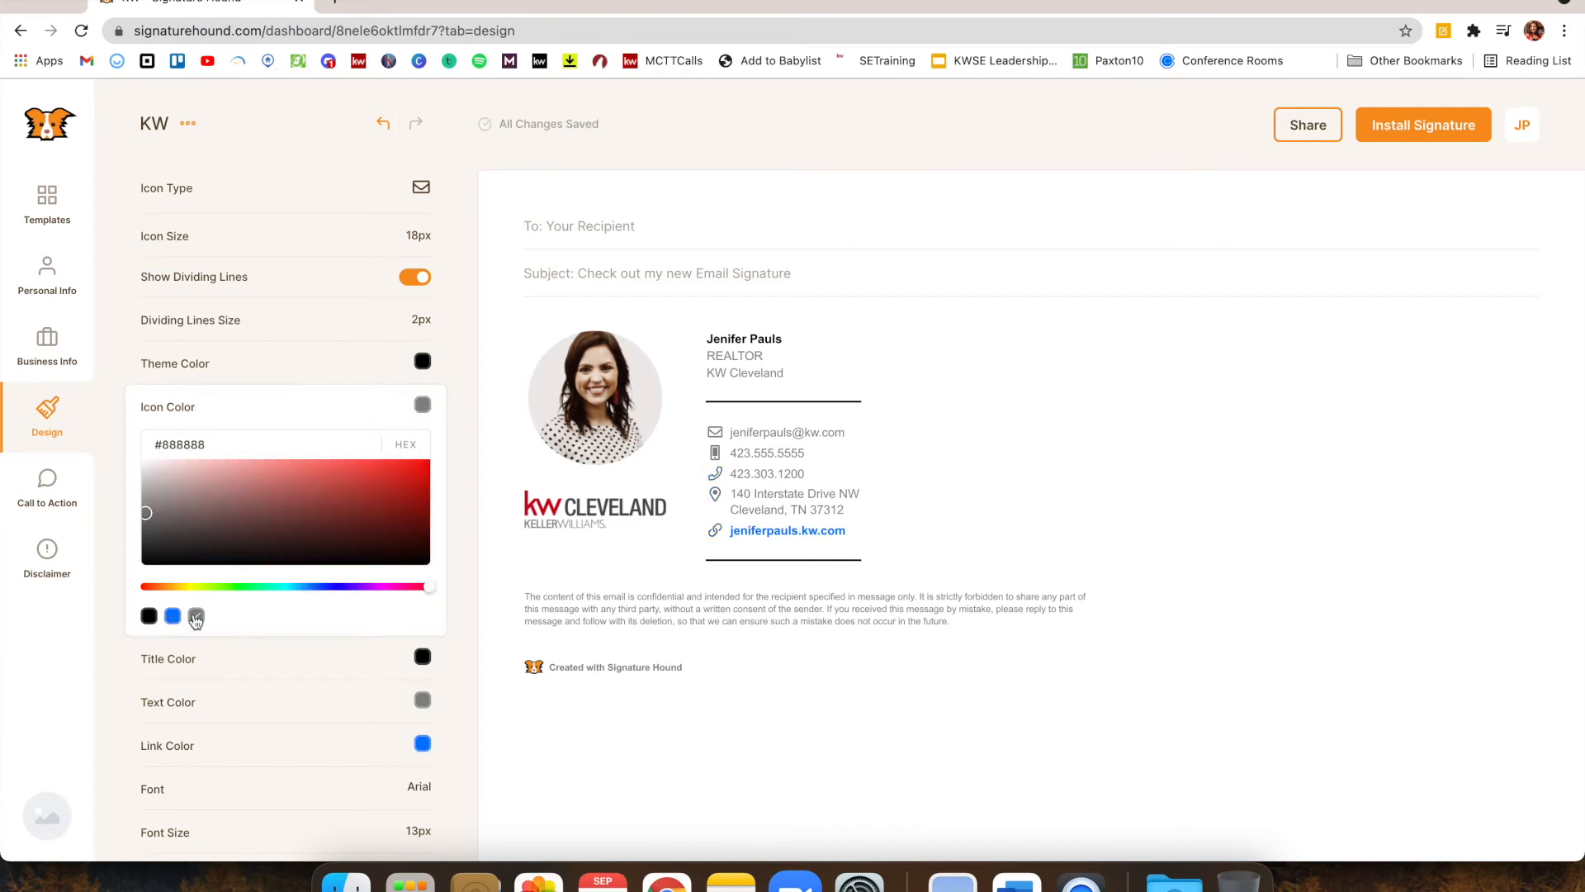
click(148, 589)
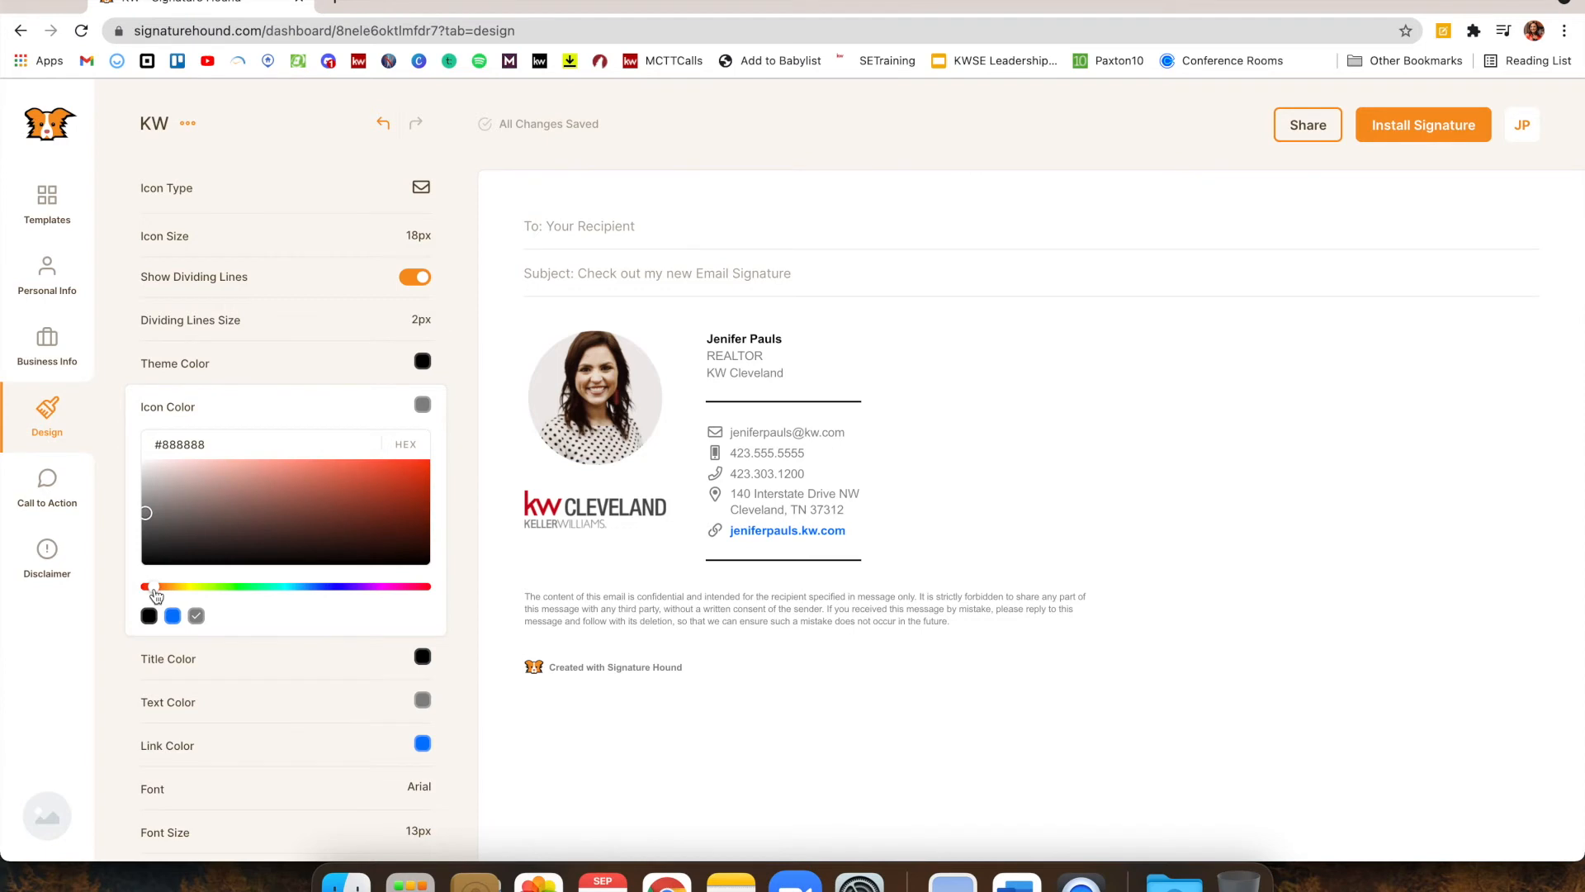
click(426, 588)
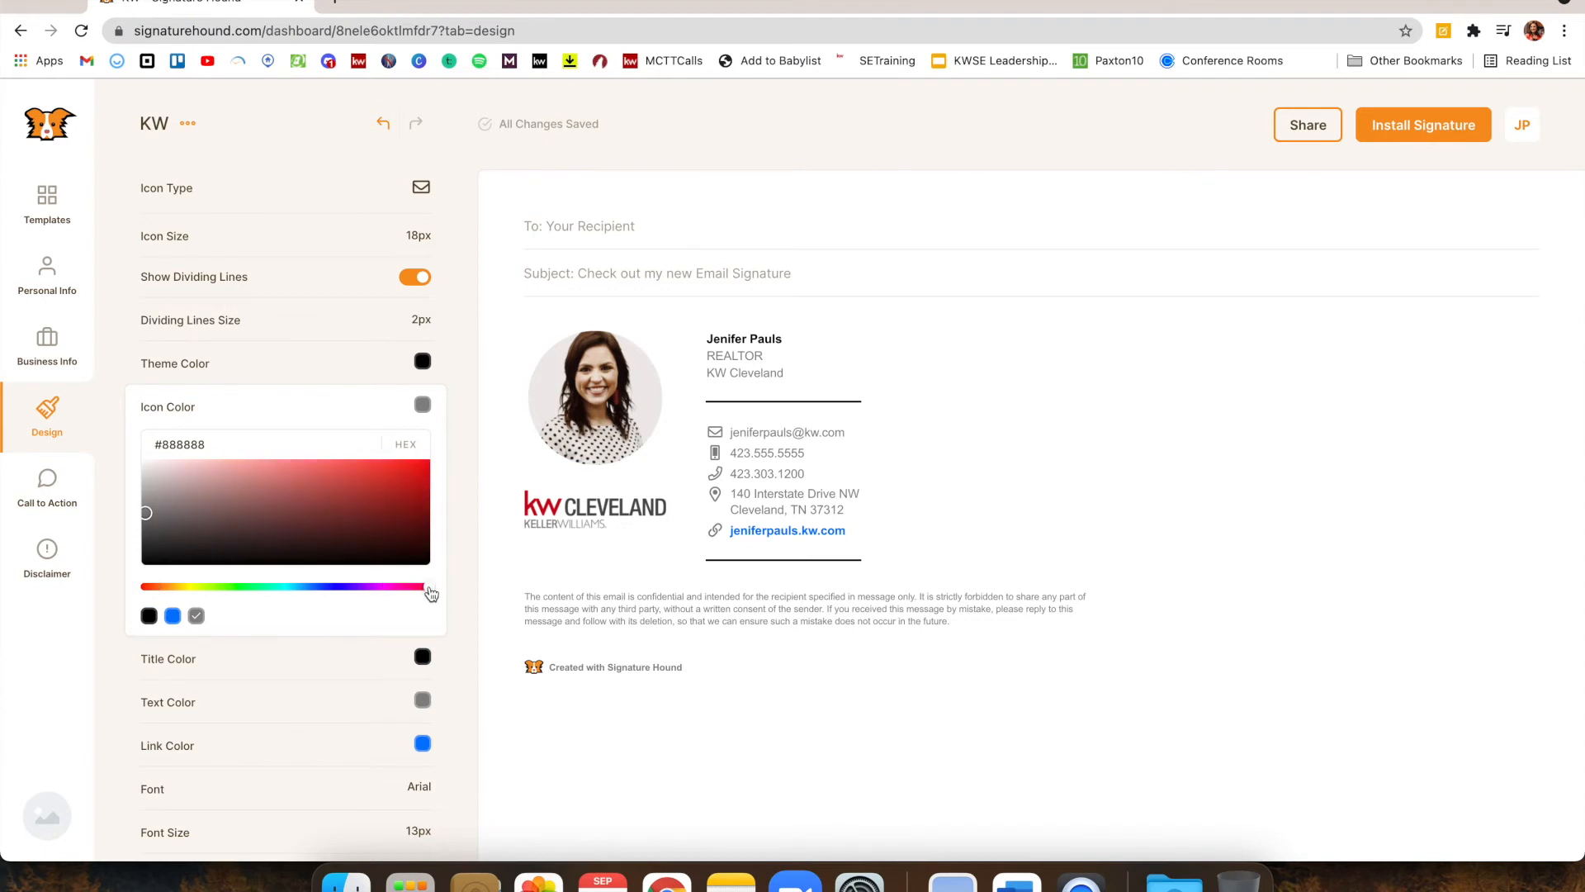
drag(190, 494, 344, 483)
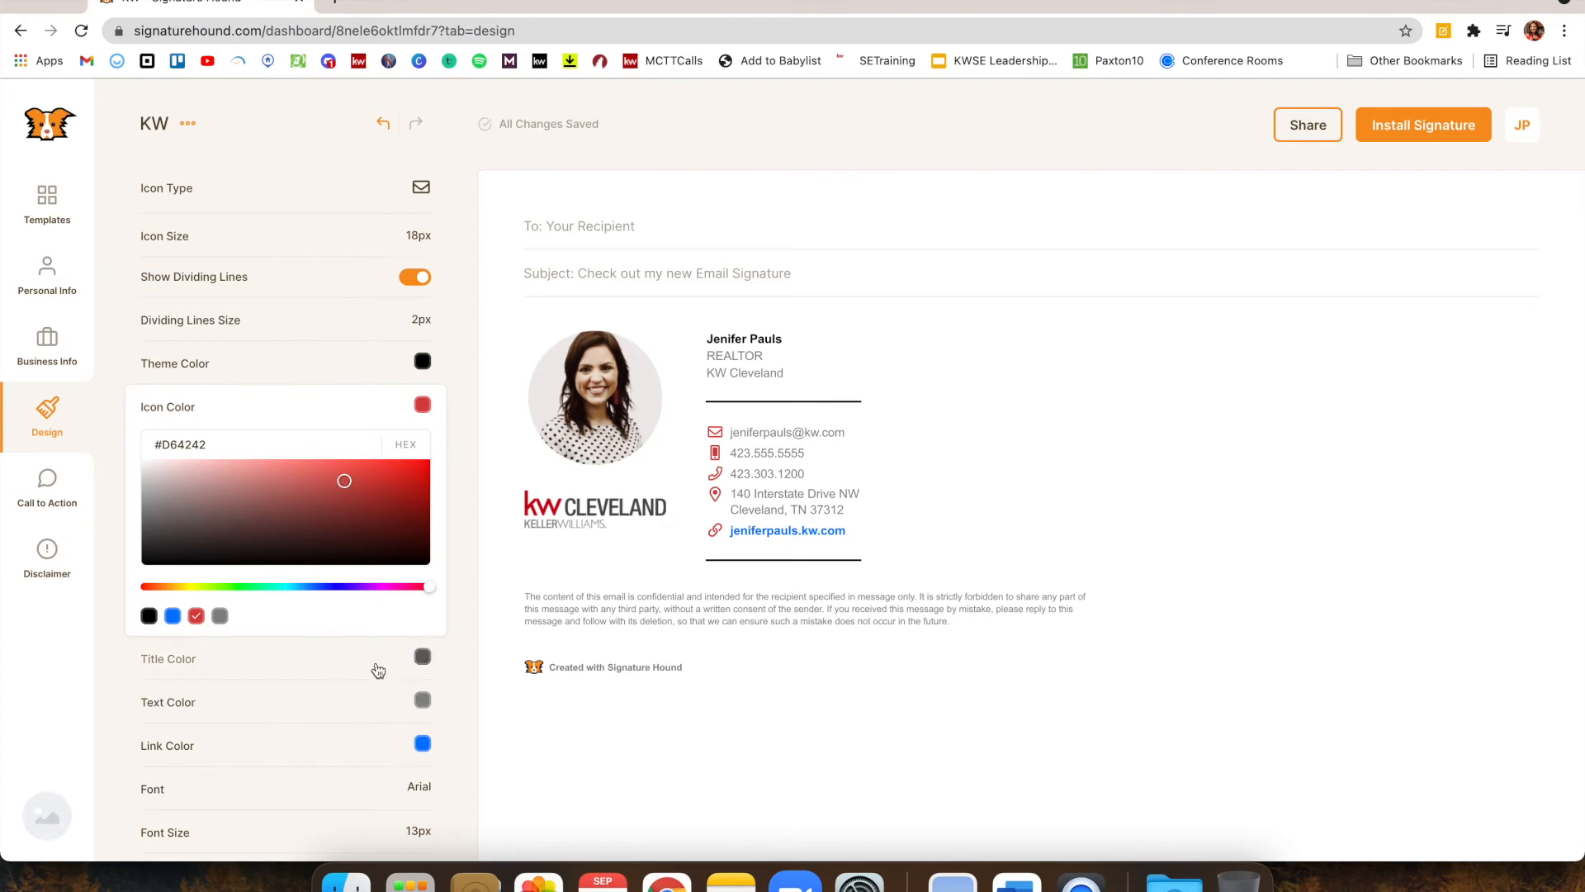
scroll(363, 743, down, 1)
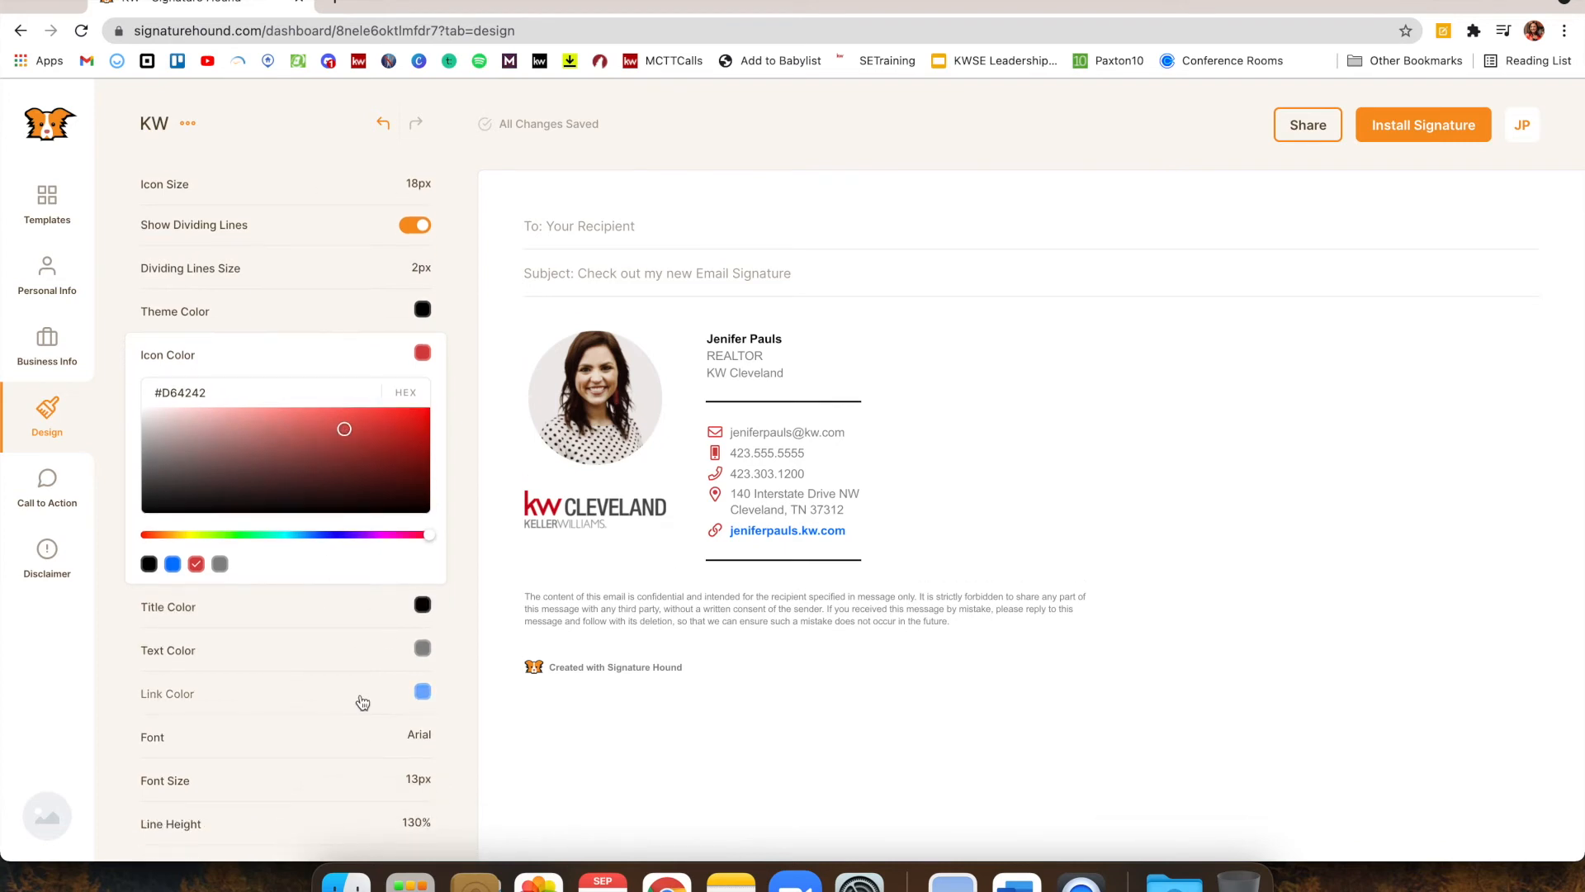
Set the link colour to the red #D64242 swatch, then collapse the colour pickers
click(362, 703)
scroll(362, 702, down, 4)
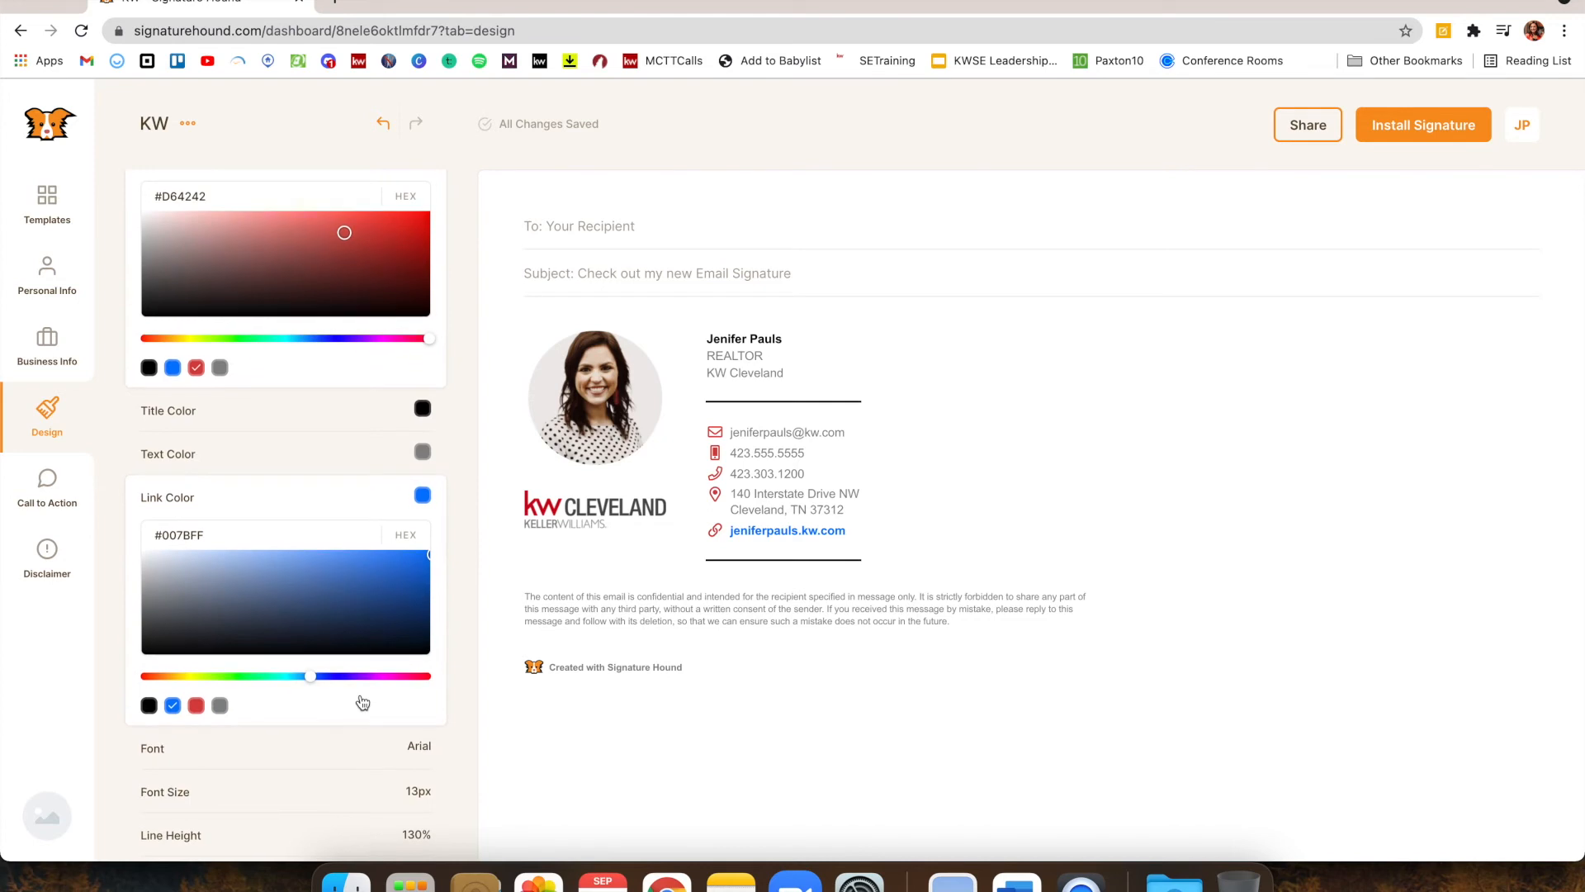
scroll(361, 700, down, 1)
scroll(361, 700, down, 1)
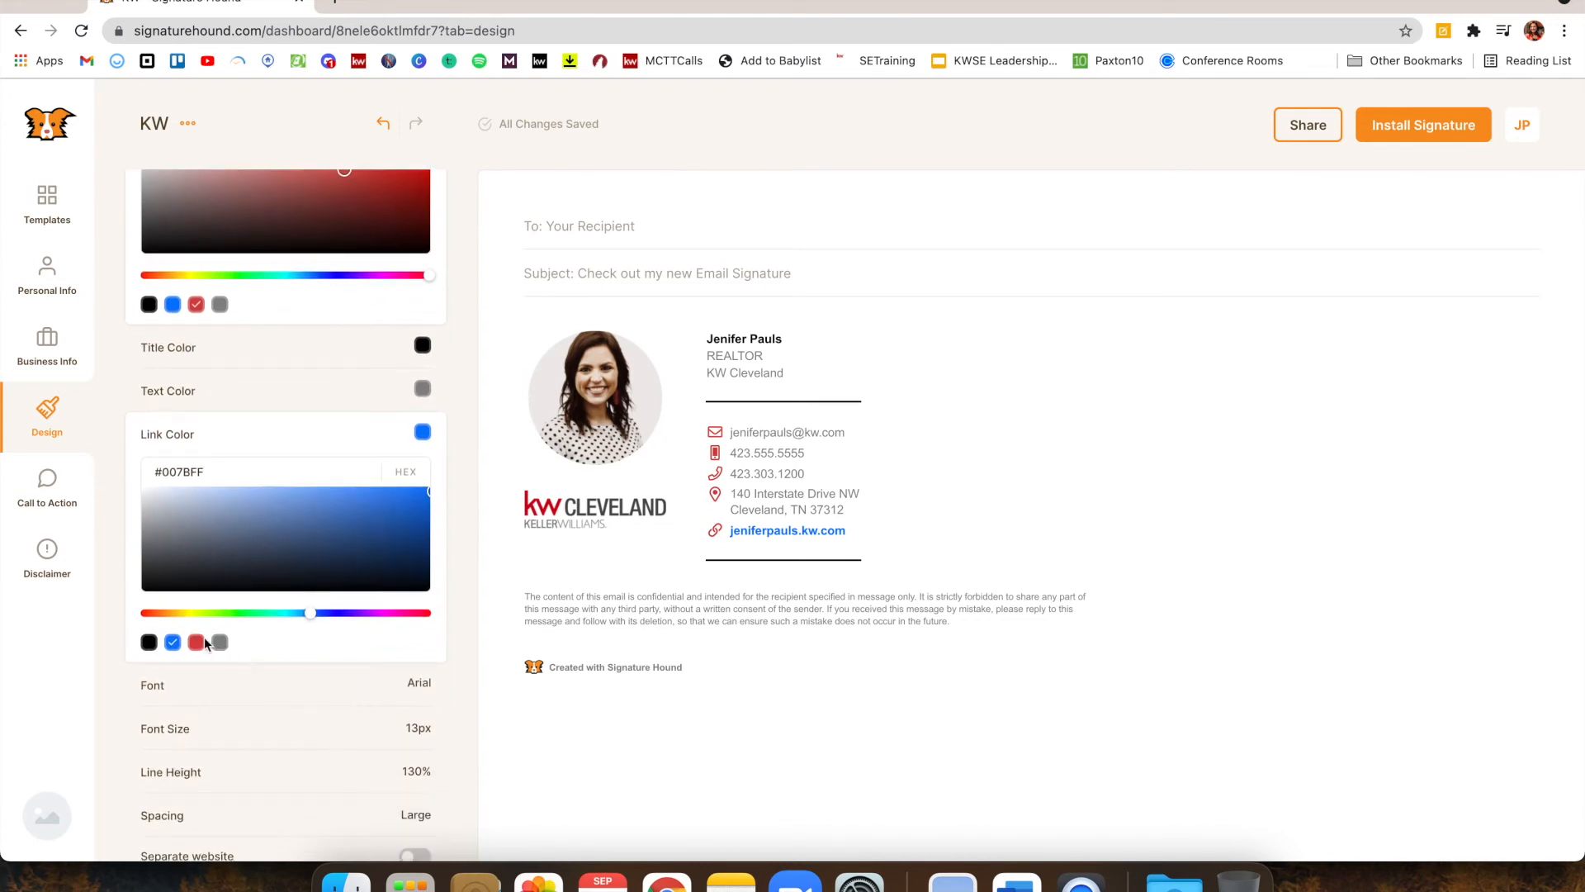
click(196, 643)
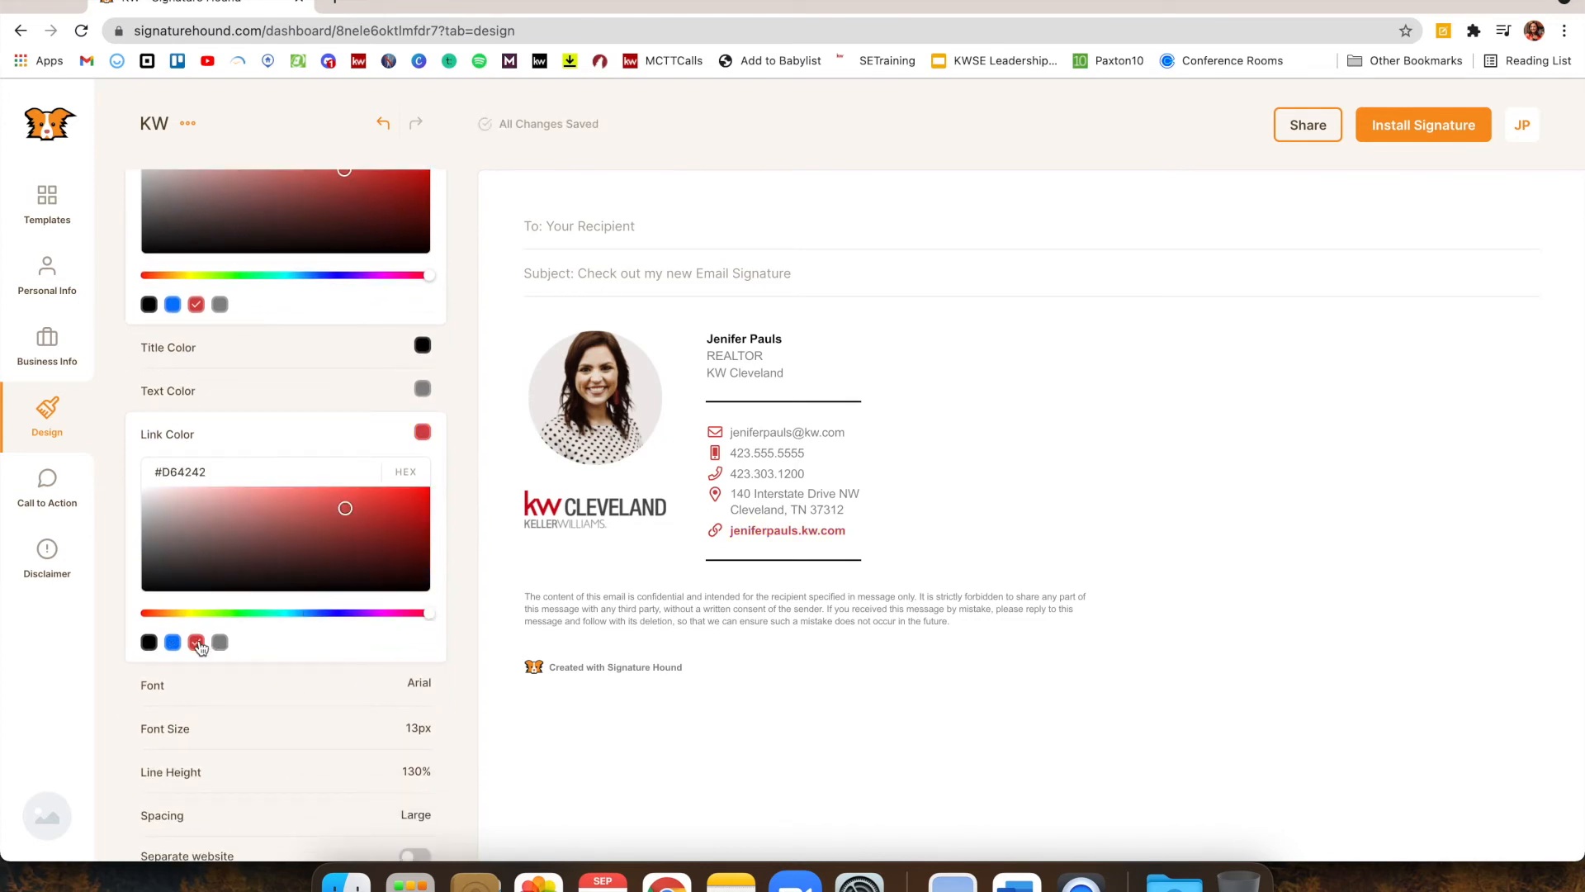
scroll(190, 685, down, 3)
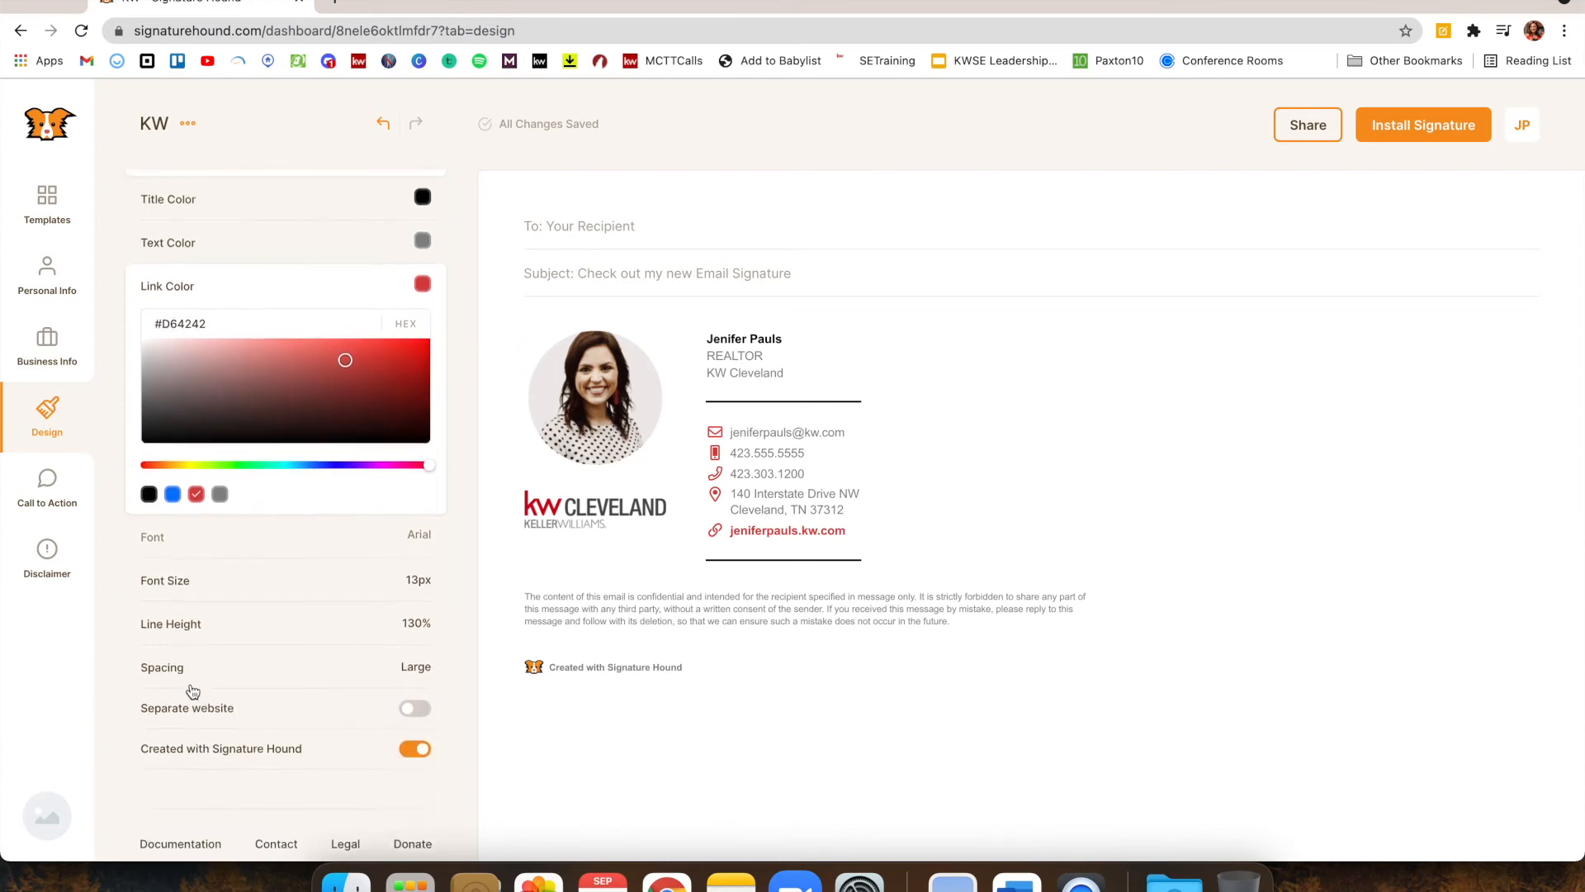
click(232, 267)
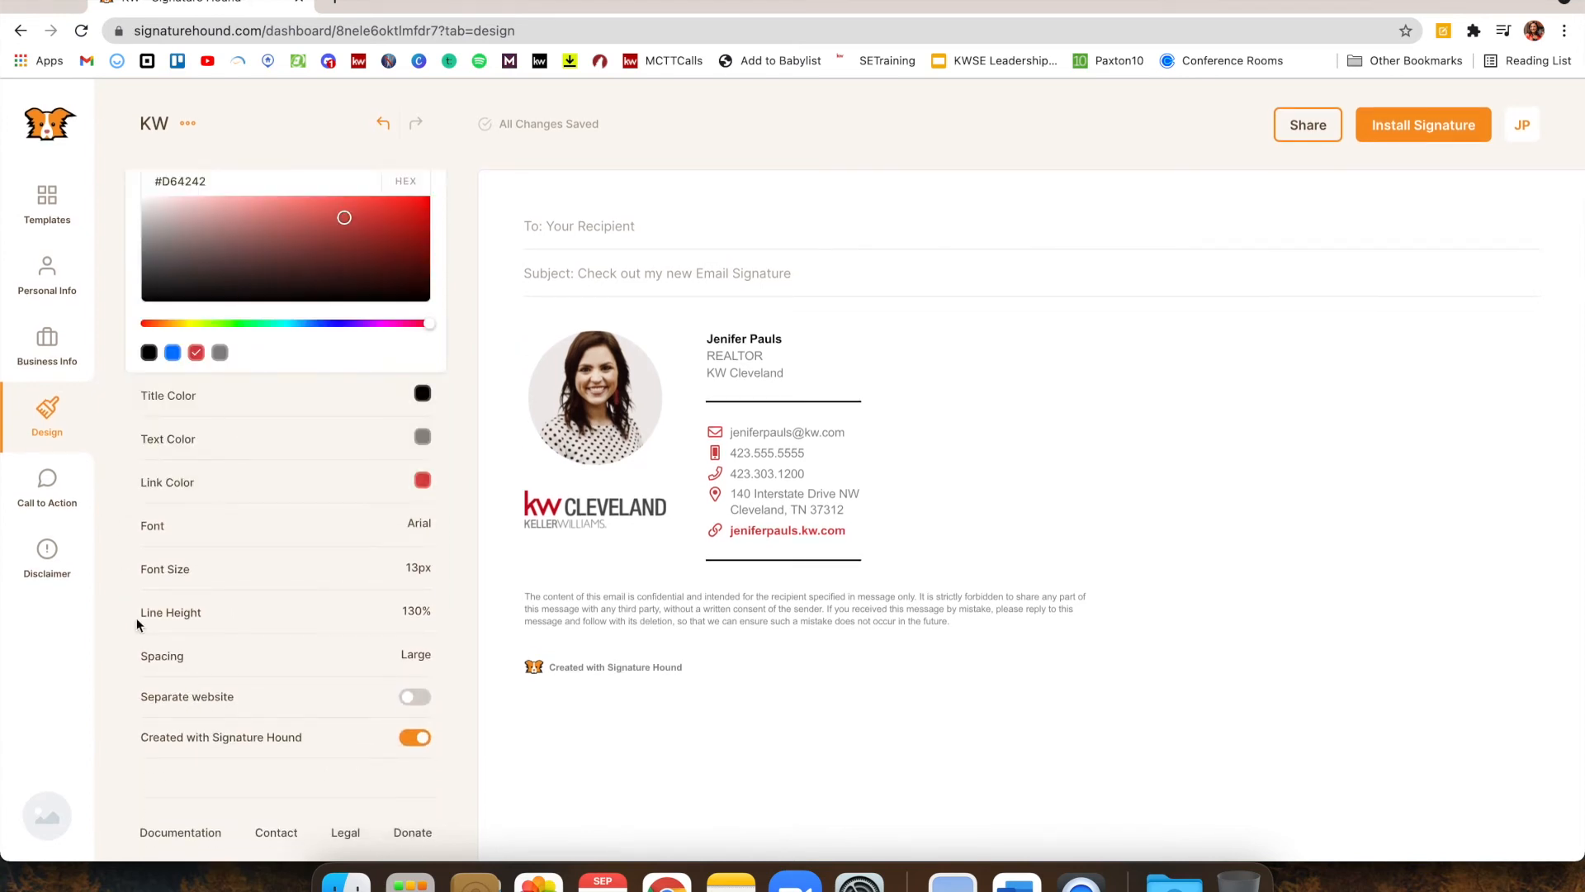
click(266, 221)
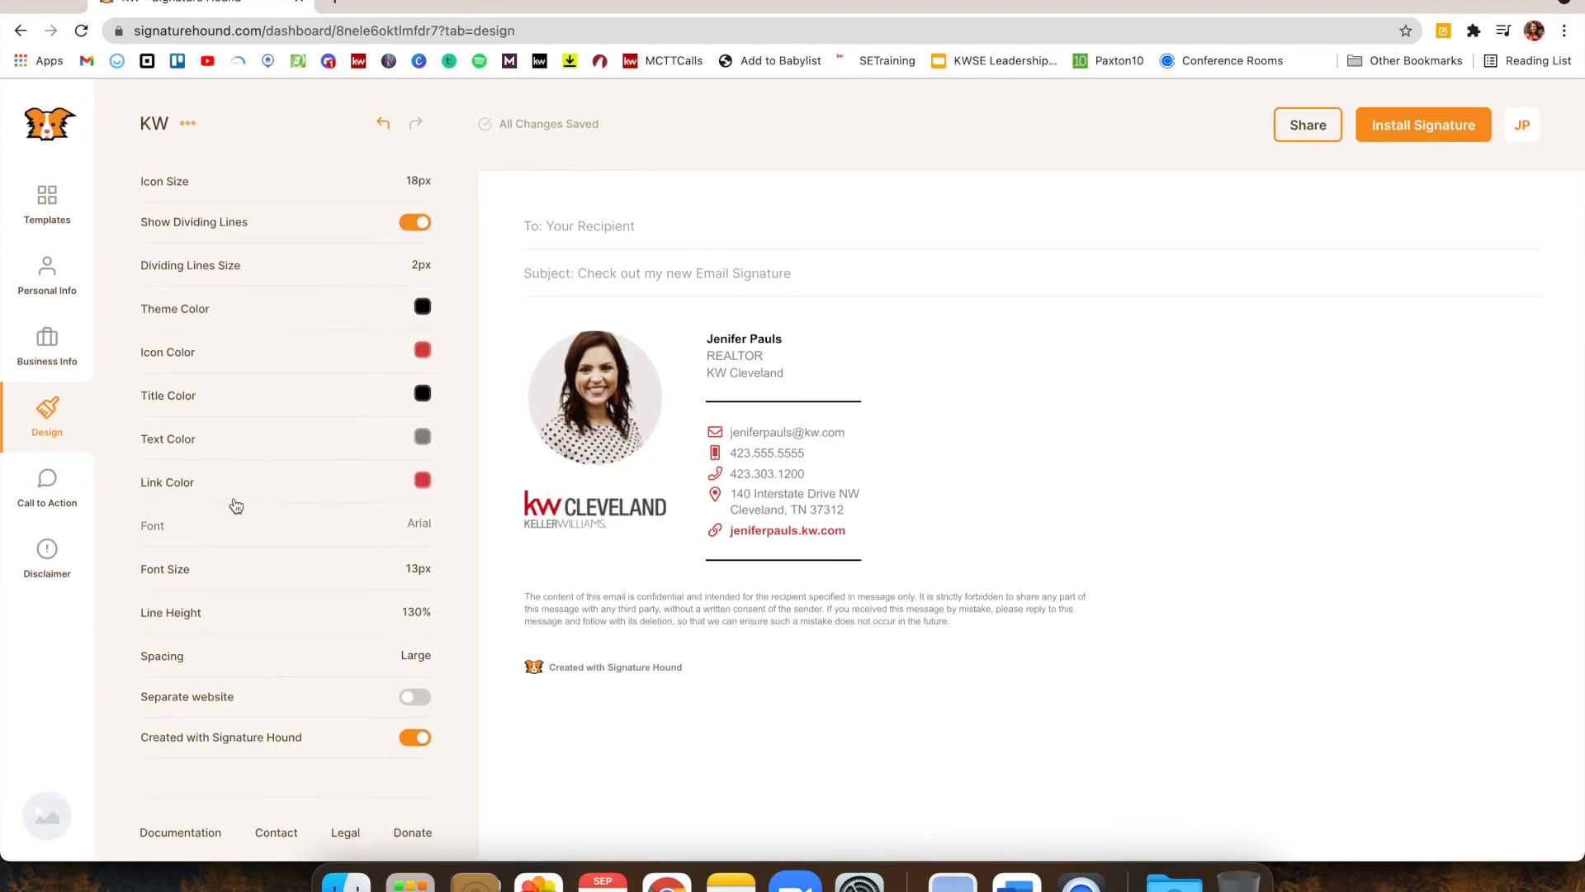
Reduce signature spacing to Small and turn off the Created with Signature Hound badge
click(196, 659)
scroll(196, 660, down, 1)
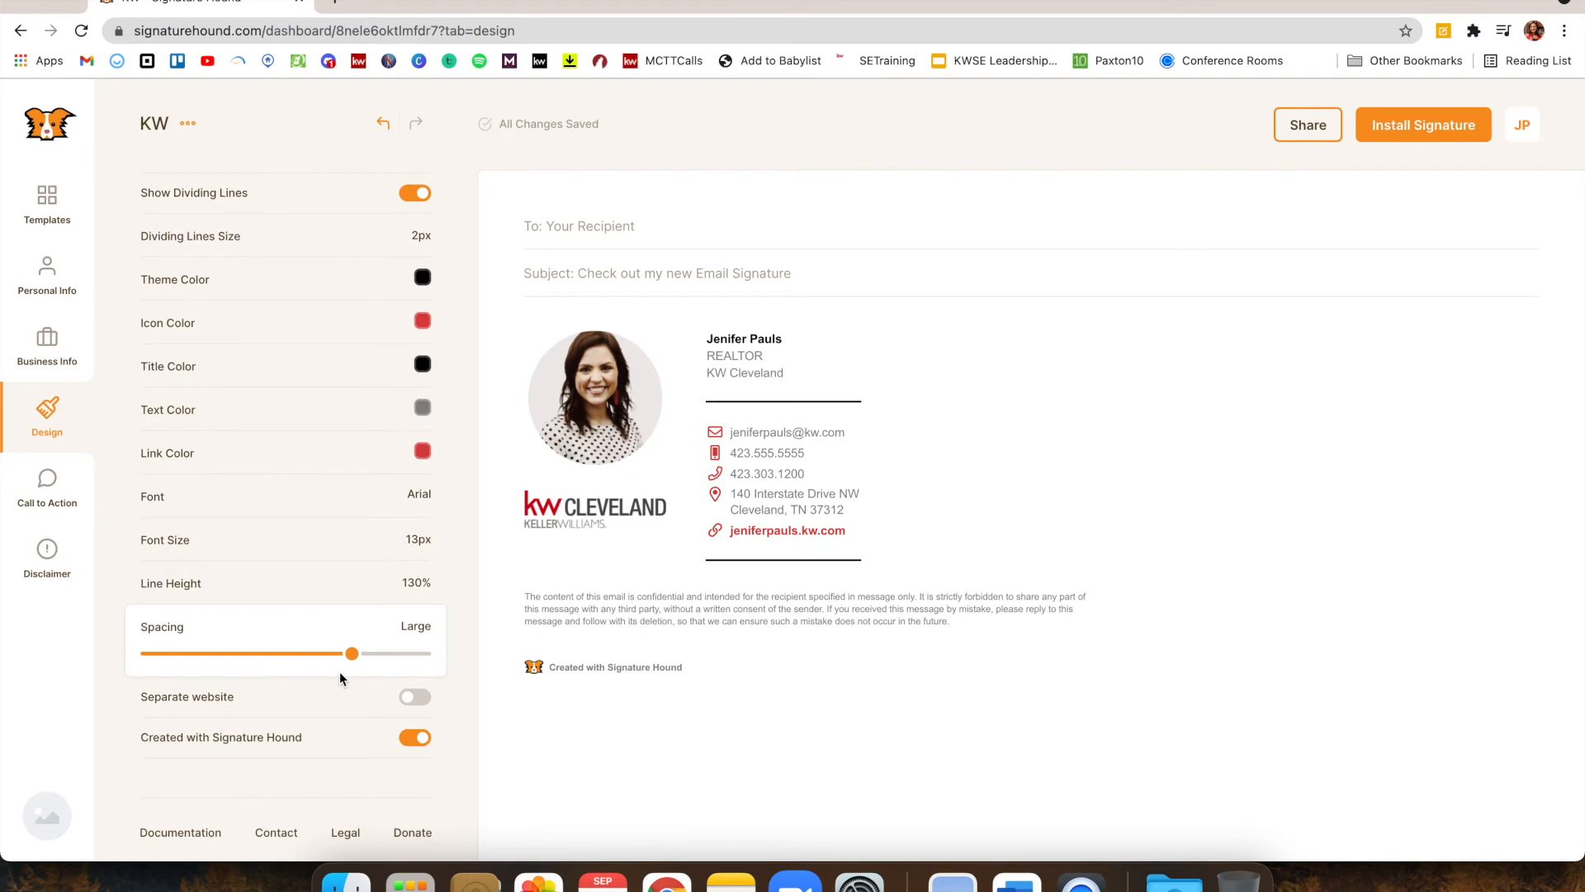
drag(350, 654, 224, 644)
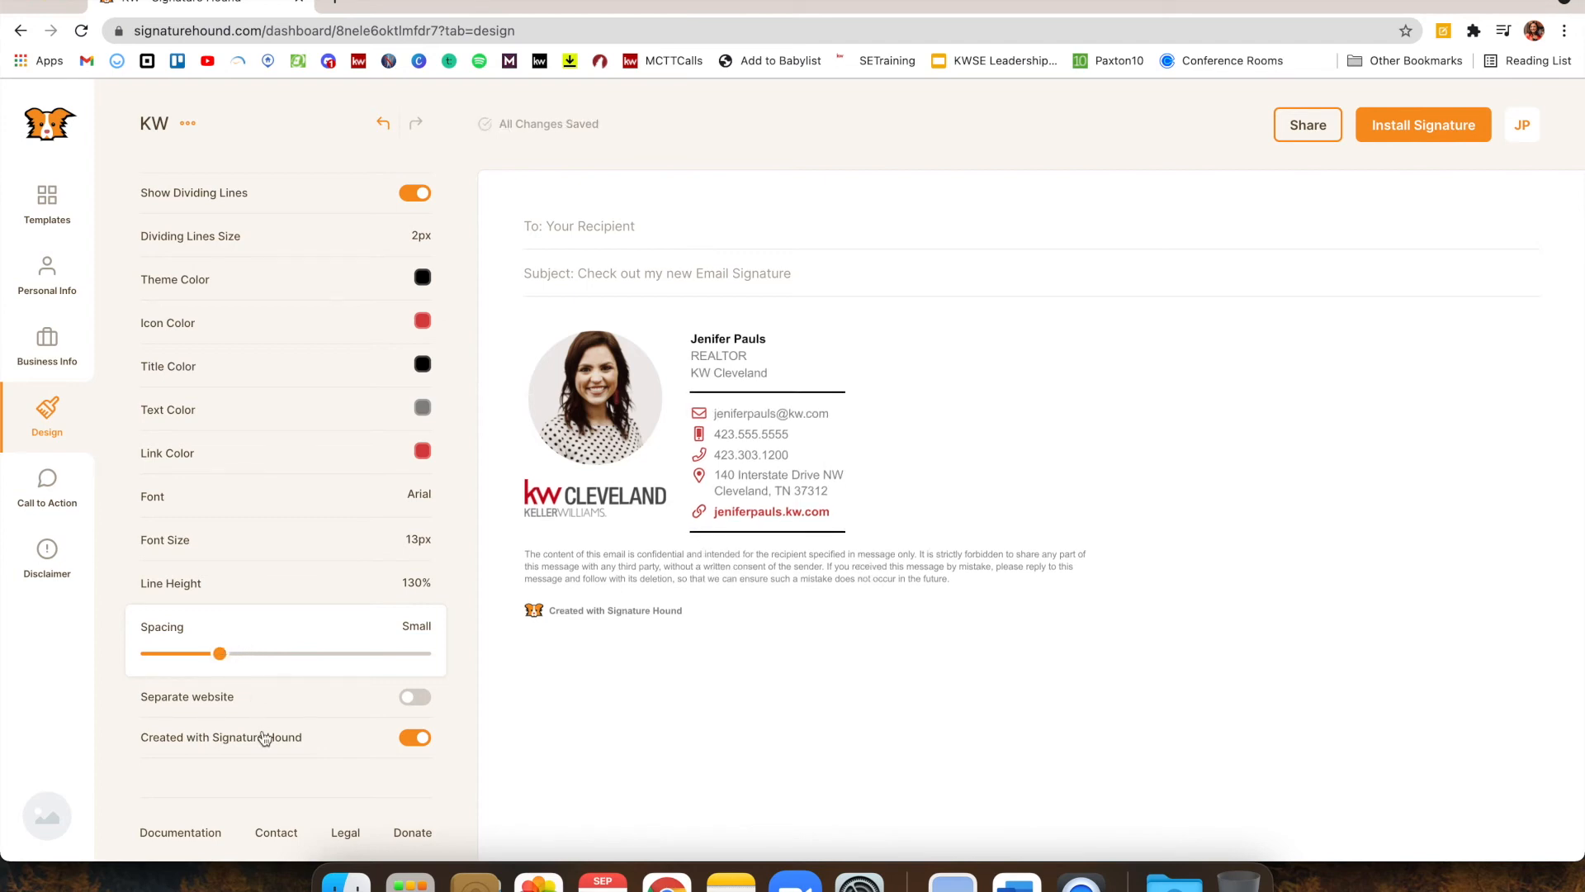
click(415, 739)
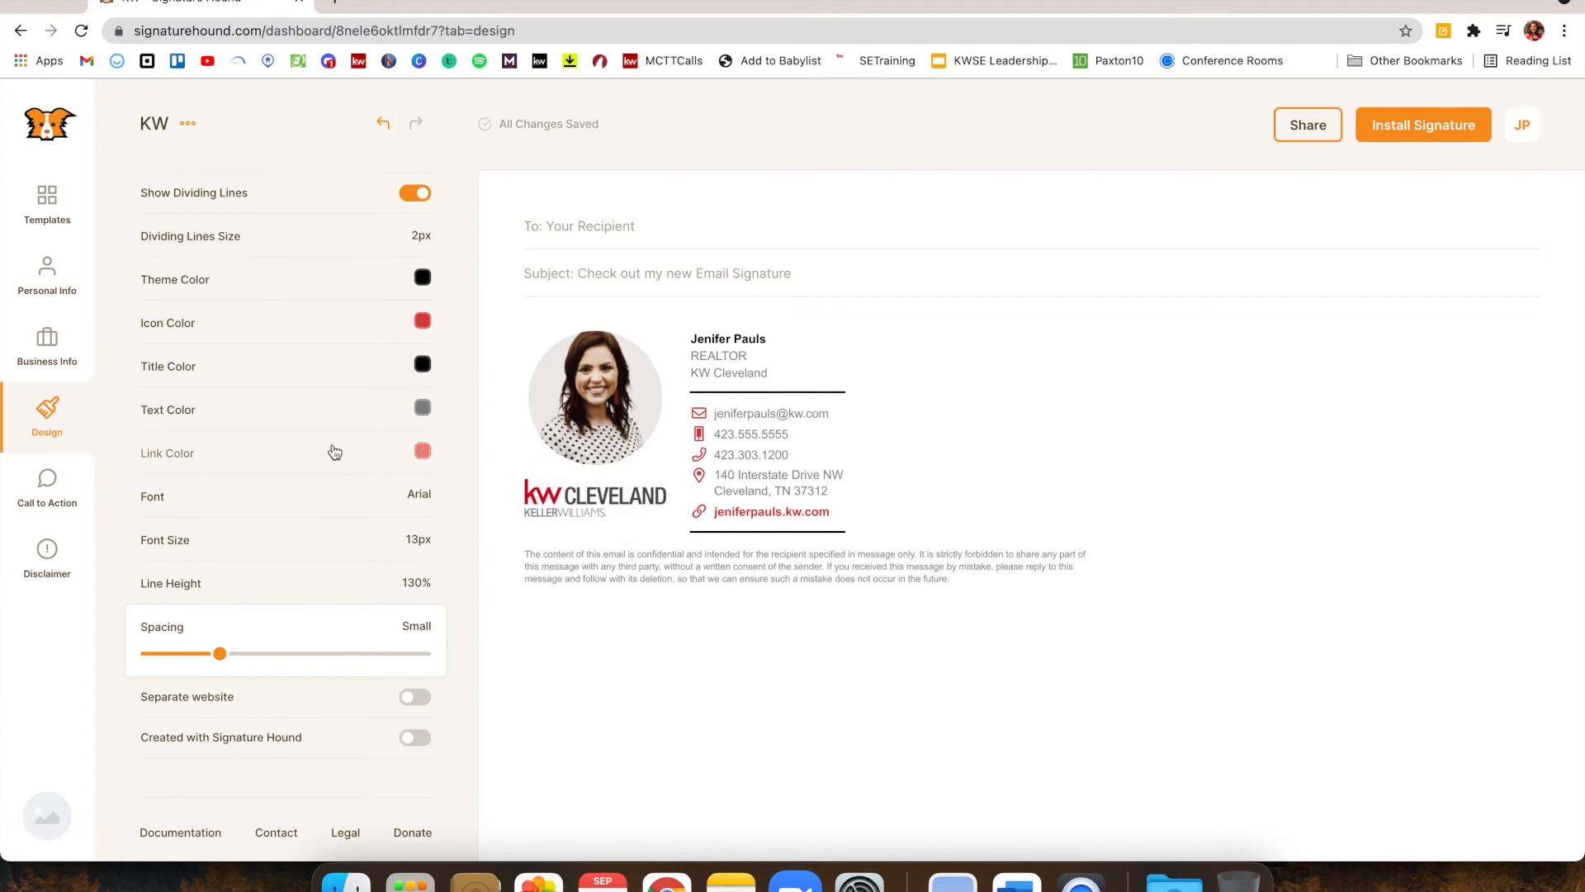
click(65, 496)
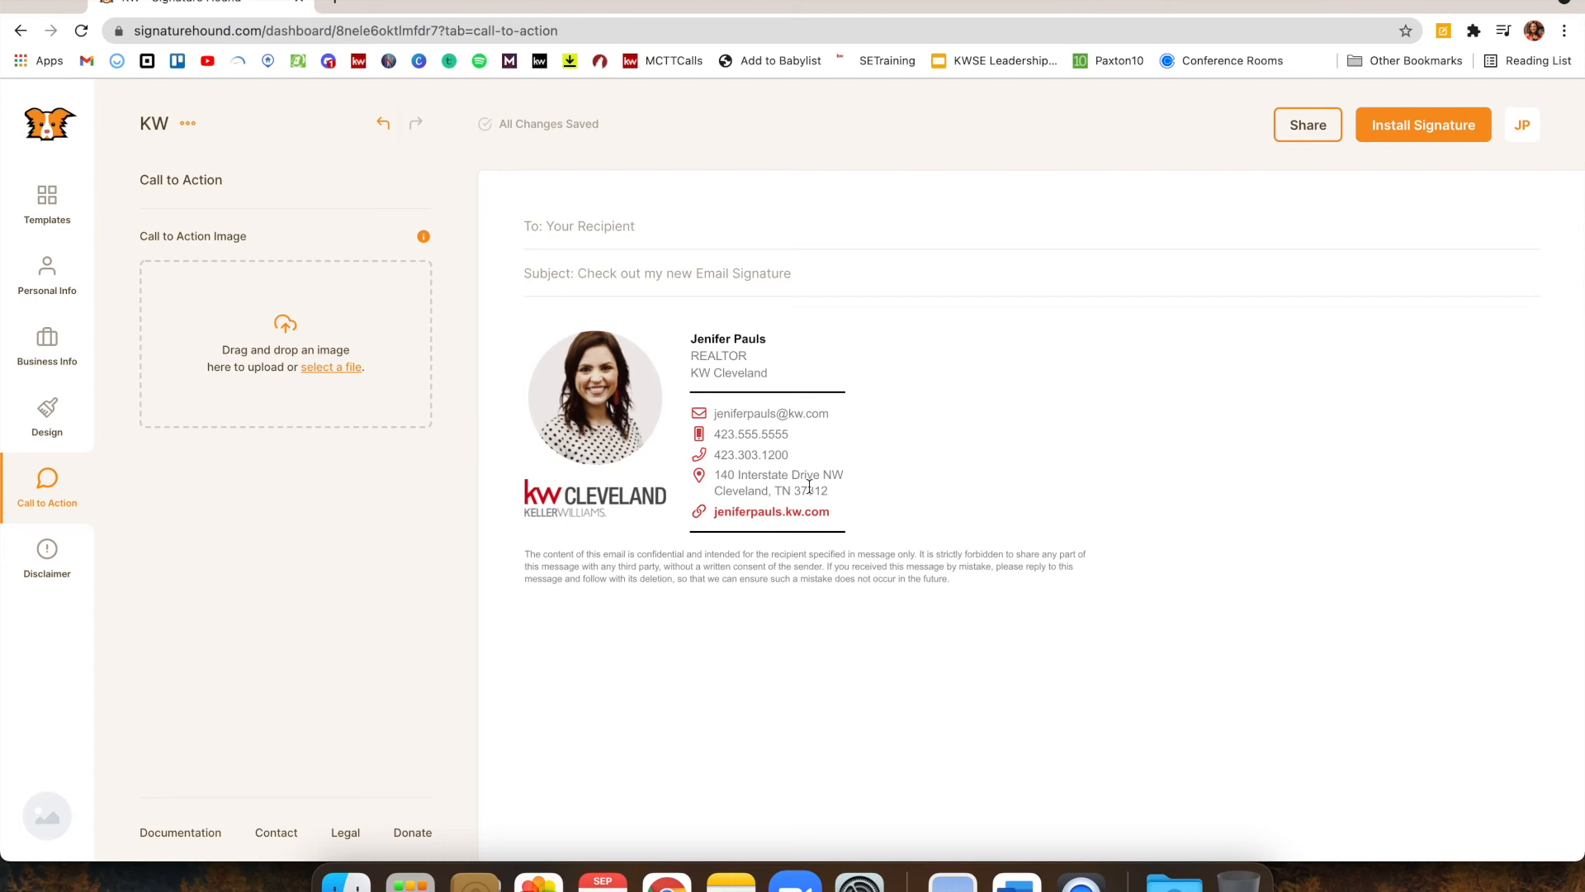
Leave the call-to-action image empty and go to the Disclaimer settings
click(66, 552)
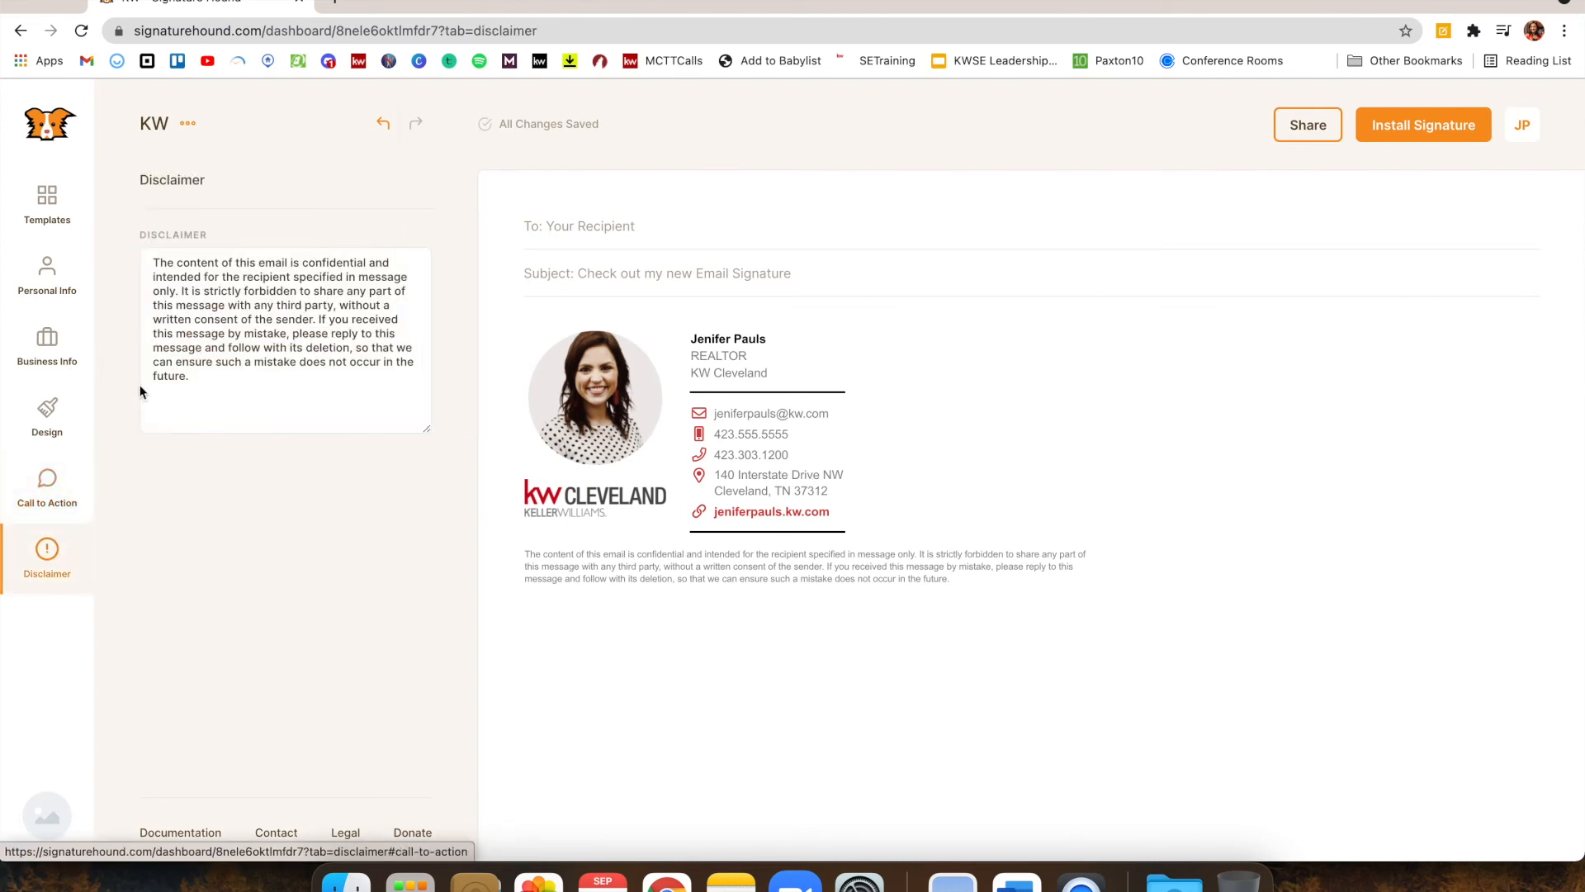
Replace the disclaimer with "Each Keller Williams Office is Independently Owned and Operated."
key(super+a)
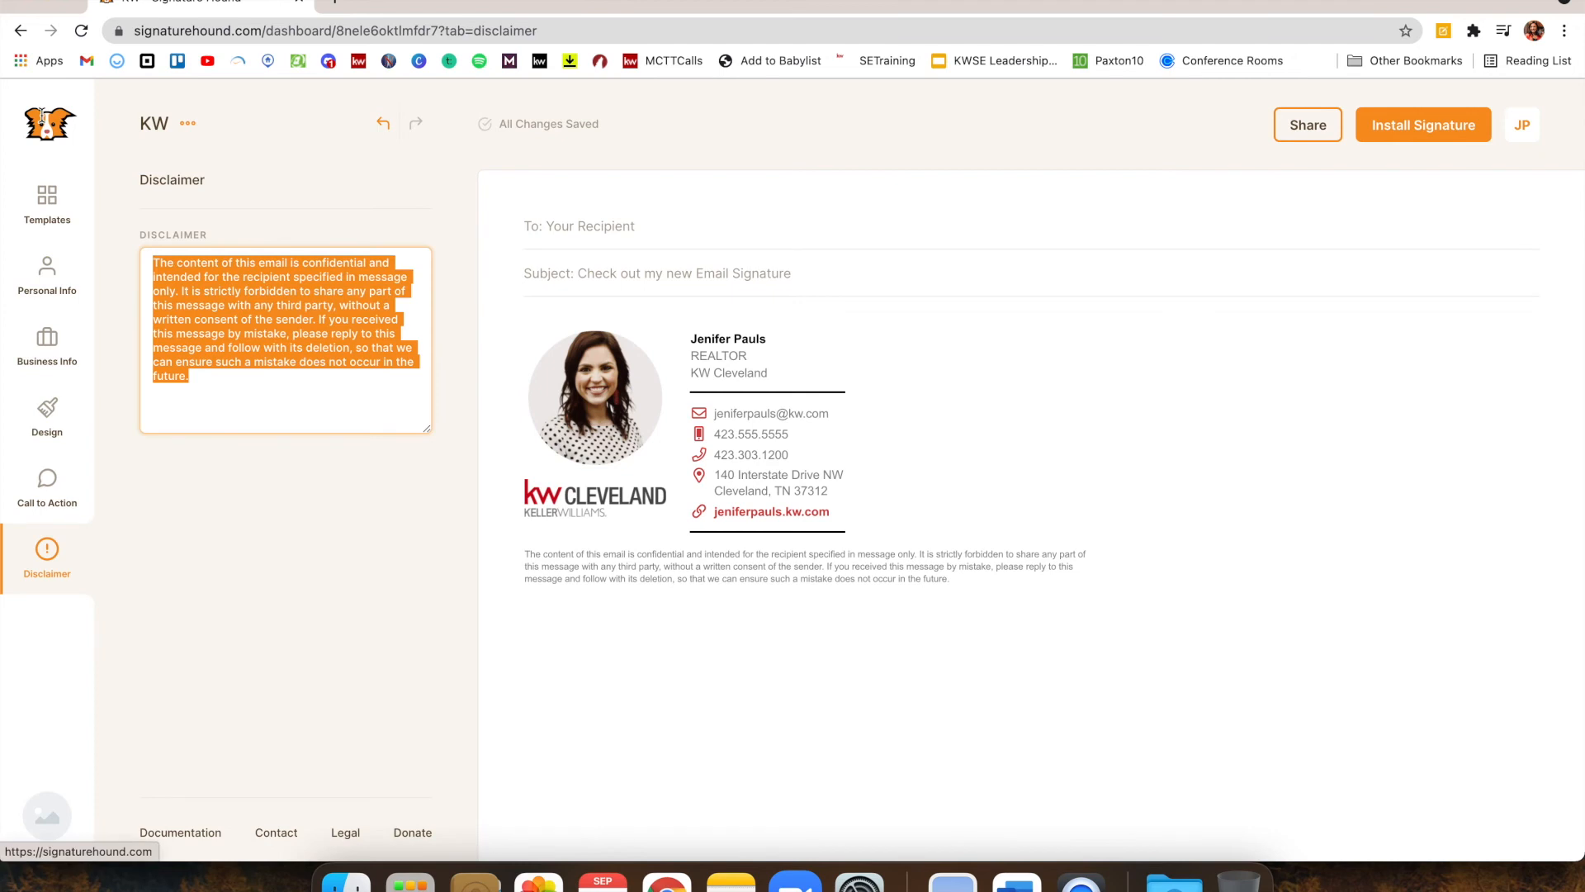
key(BackSpace)
text(E)
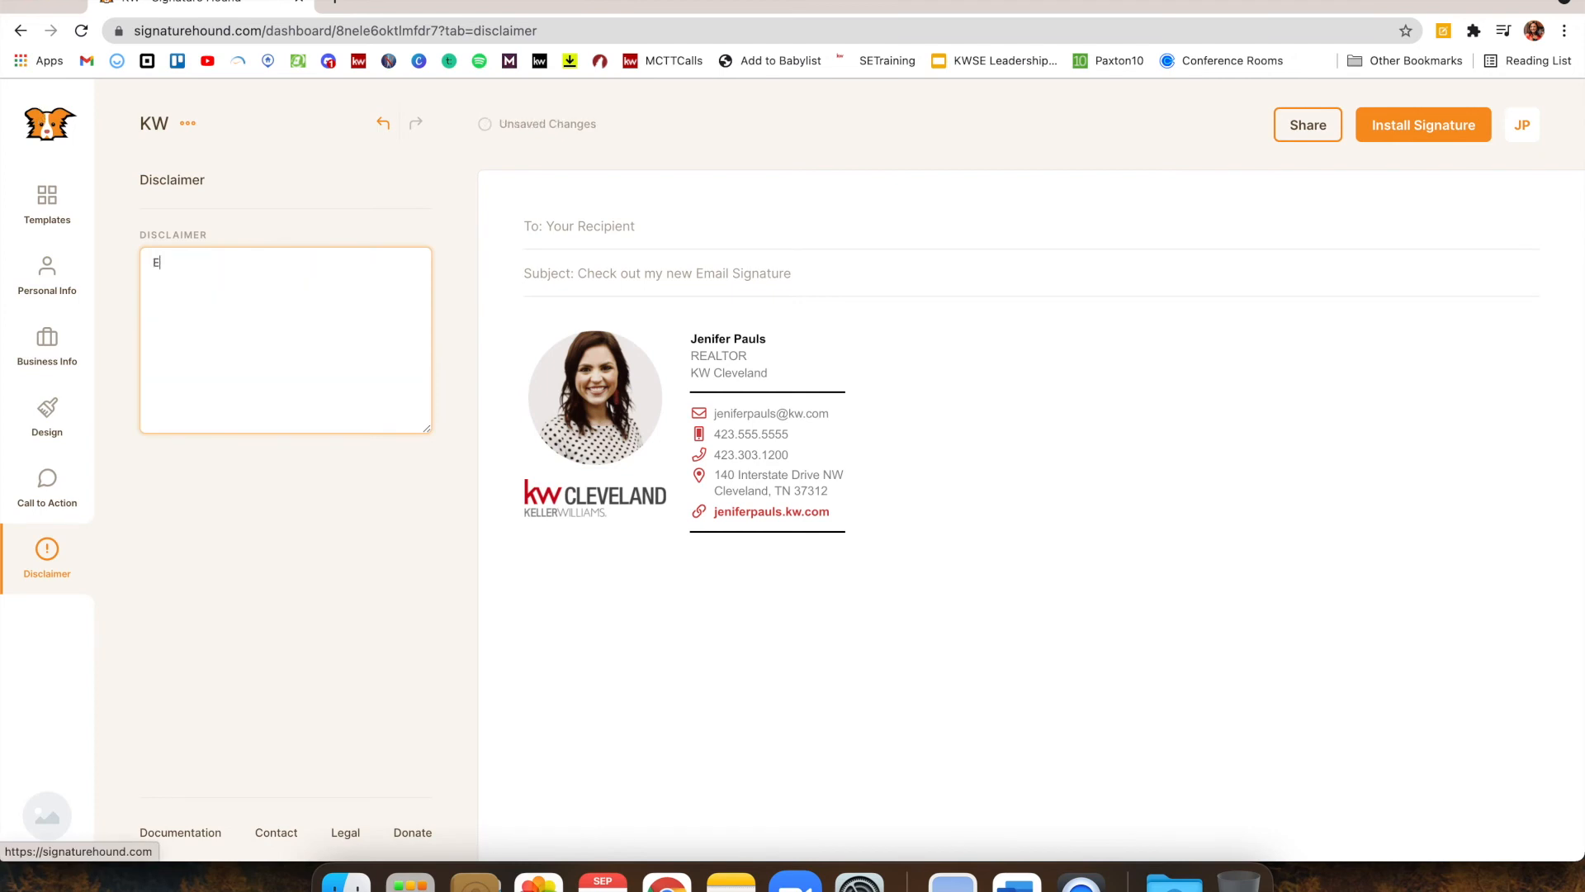
text(ach Keller Williams Of)
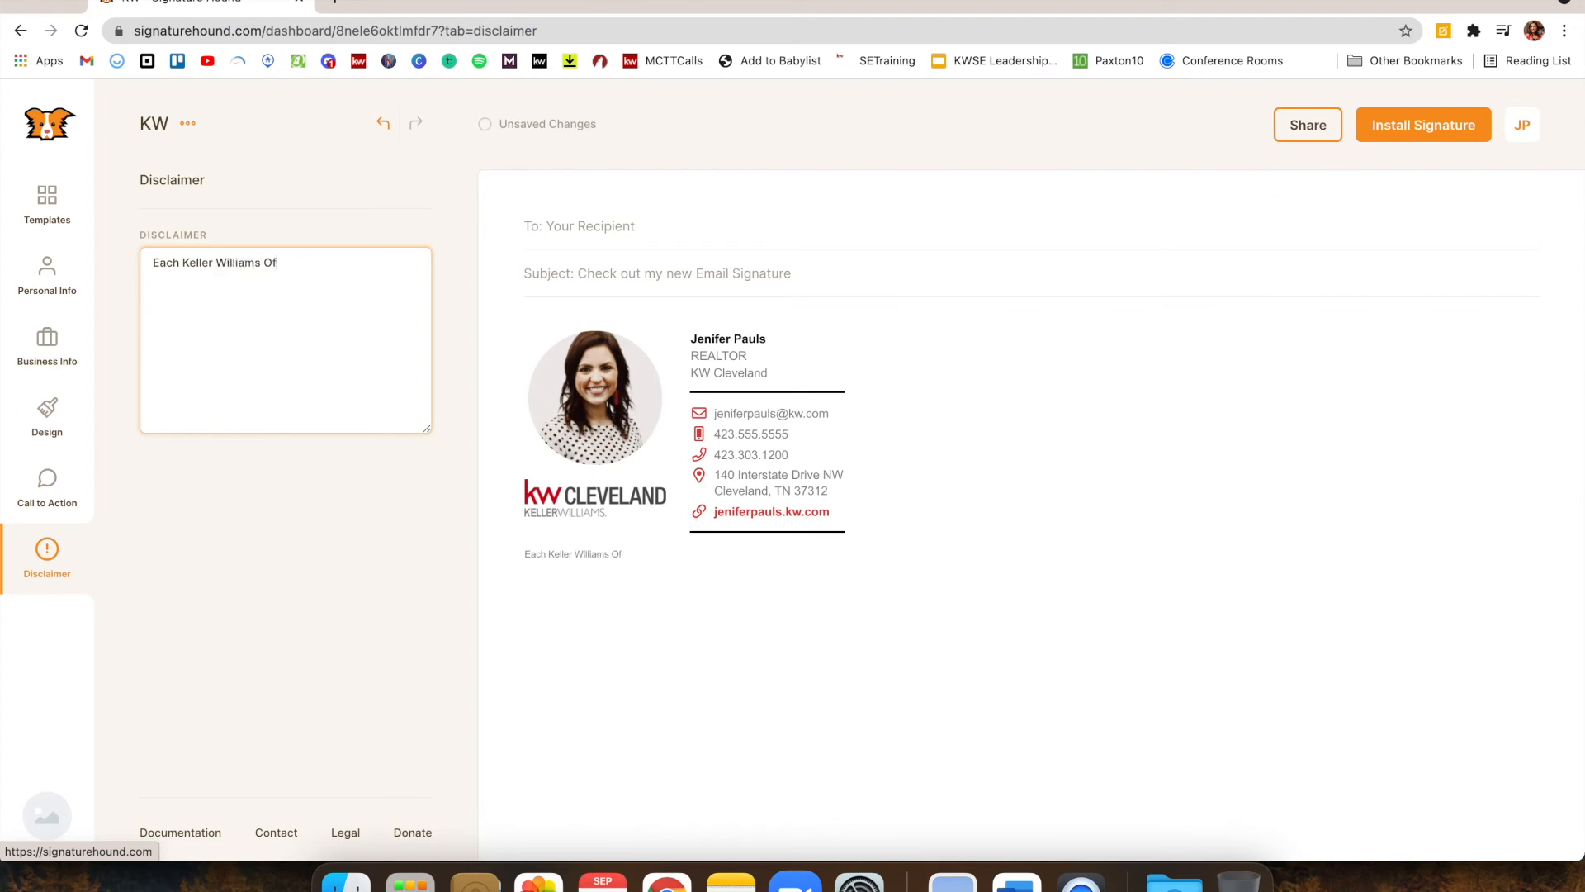
text(fice is Independently Owned and Ope)
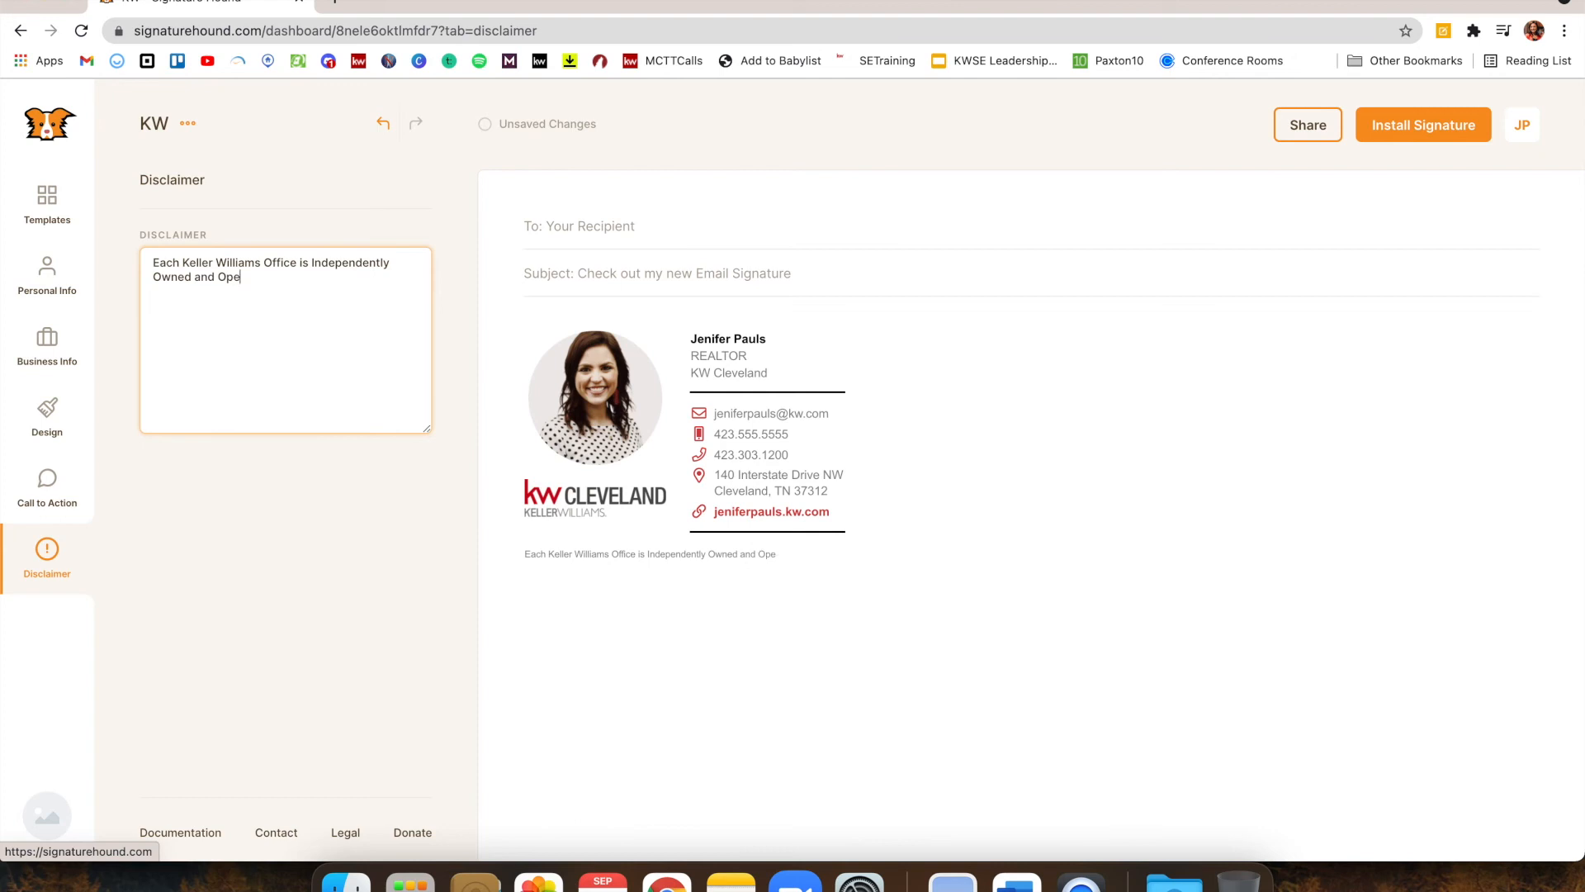
text(rated.)
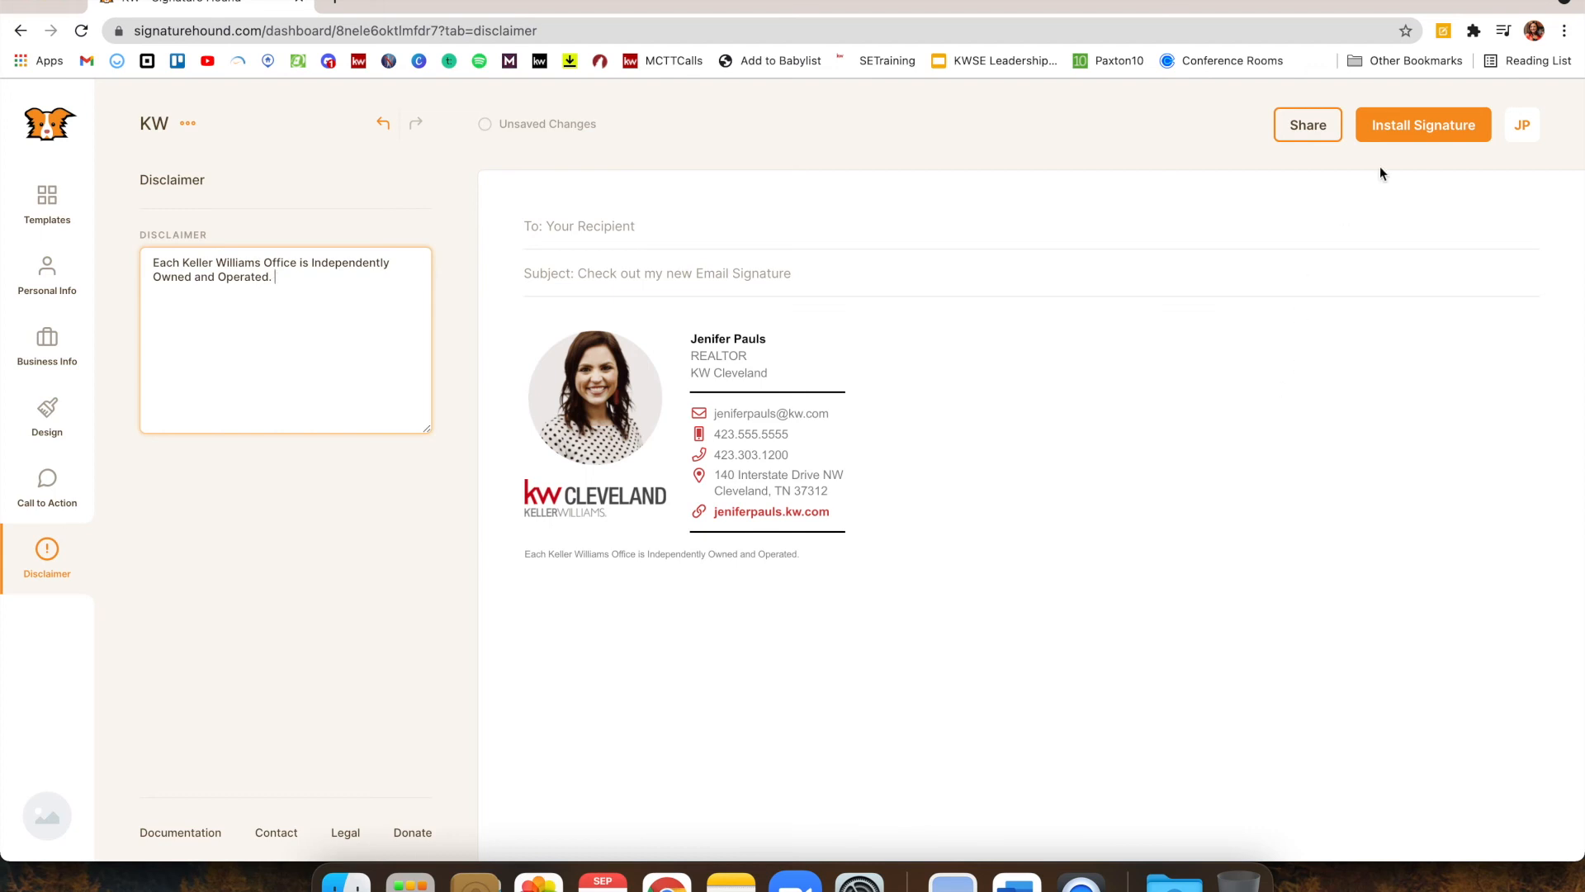
Choose Install Signature and select the Gmail (Web Mail) client
click(1401, 127)
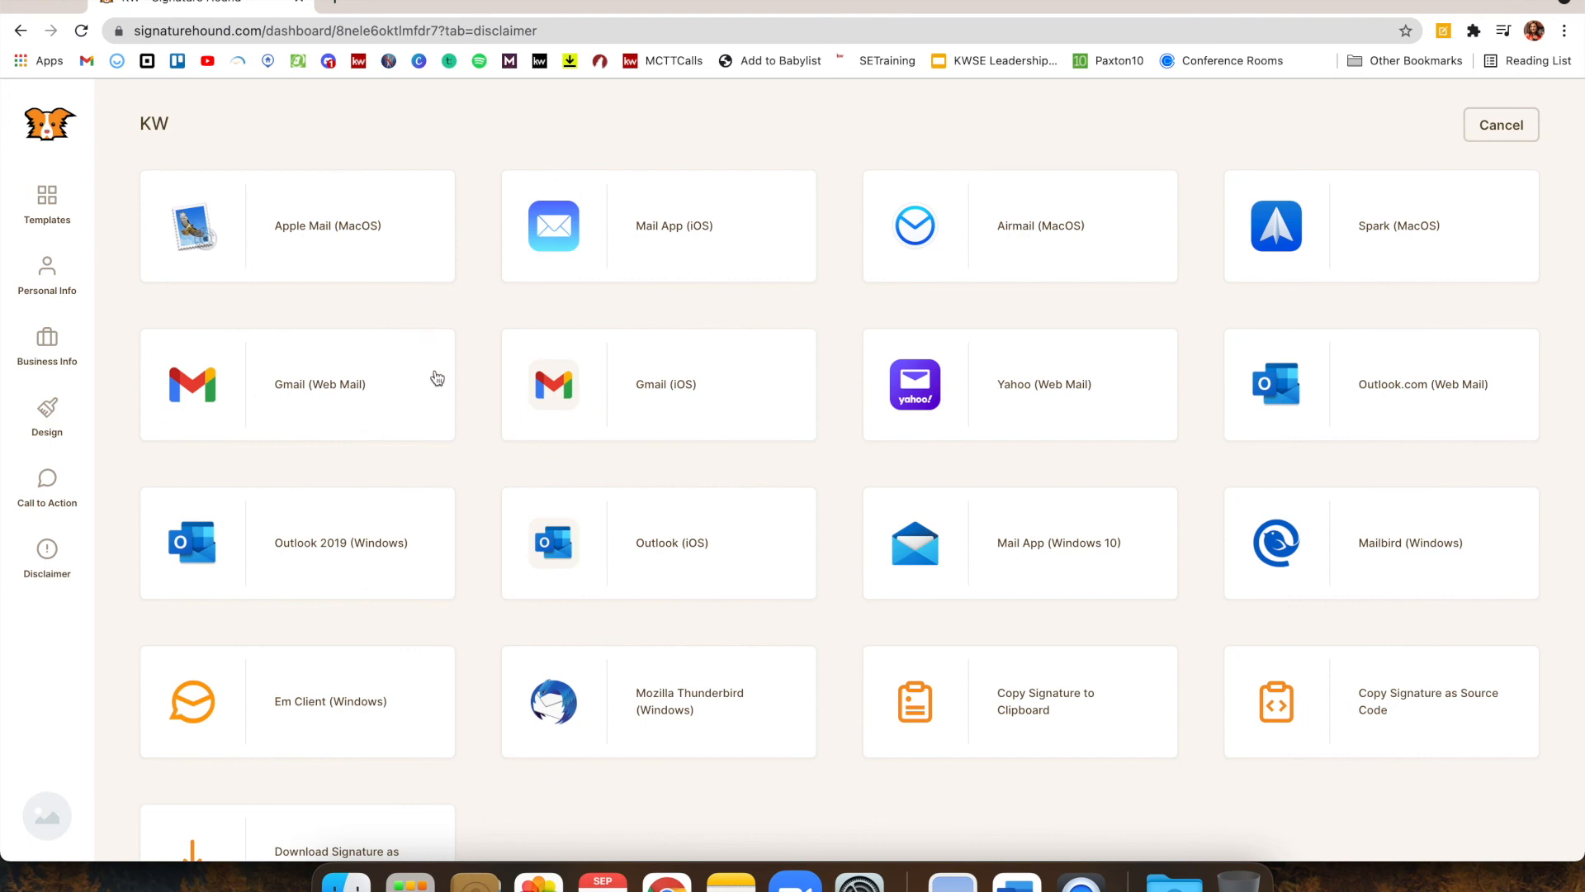
click(376, 395)
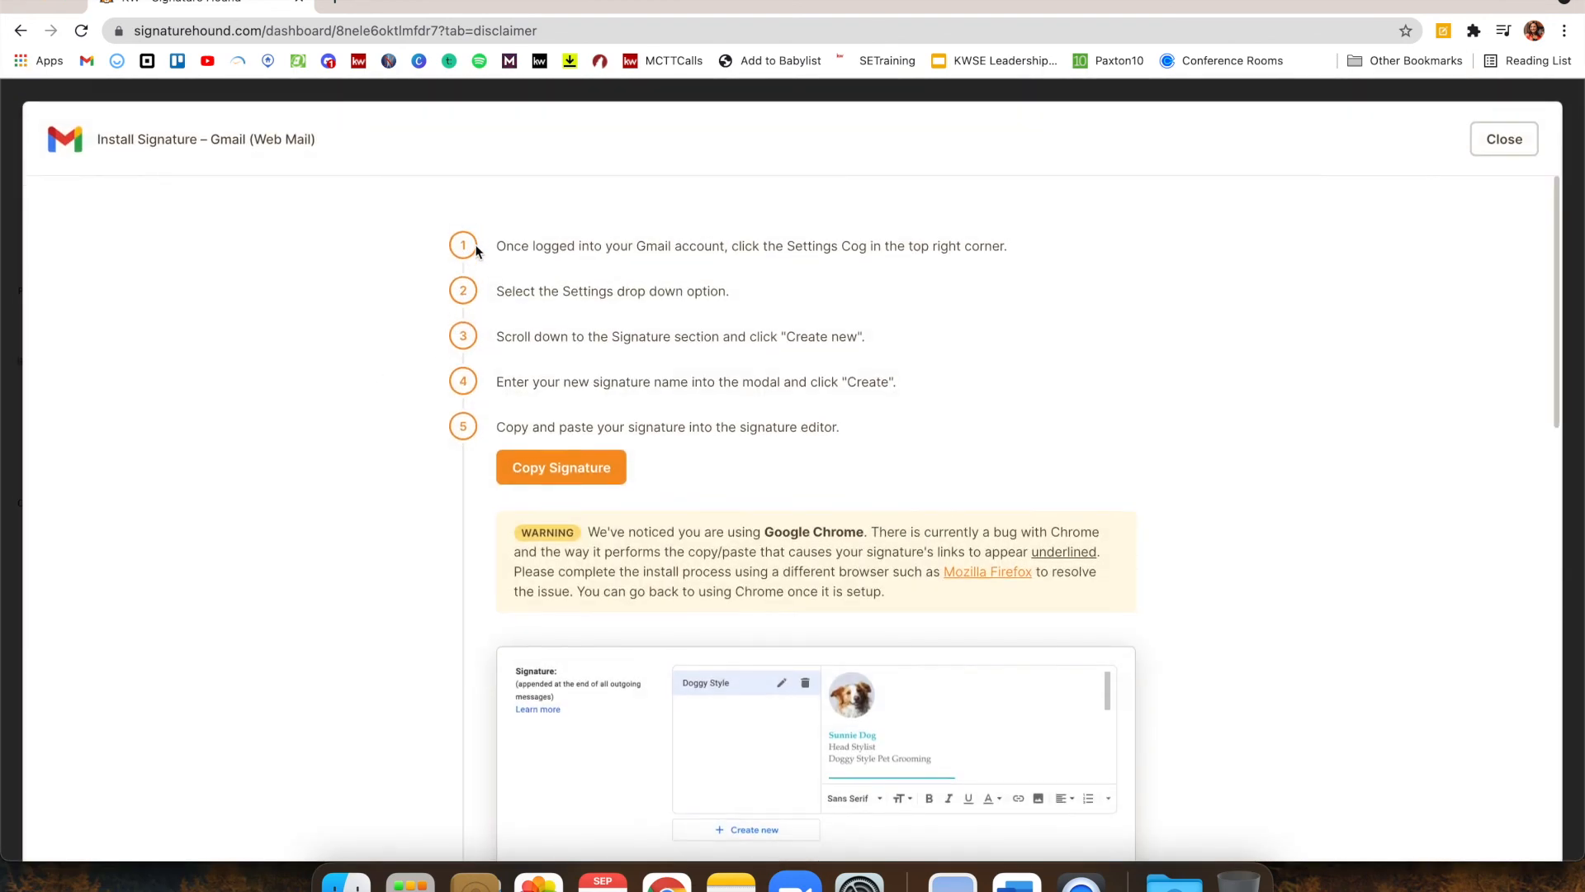
Review the five Gmail setup steps, then close them to return to the client list
scroll(476, 239, down, 3)
scroll(476, 252, down, 4)
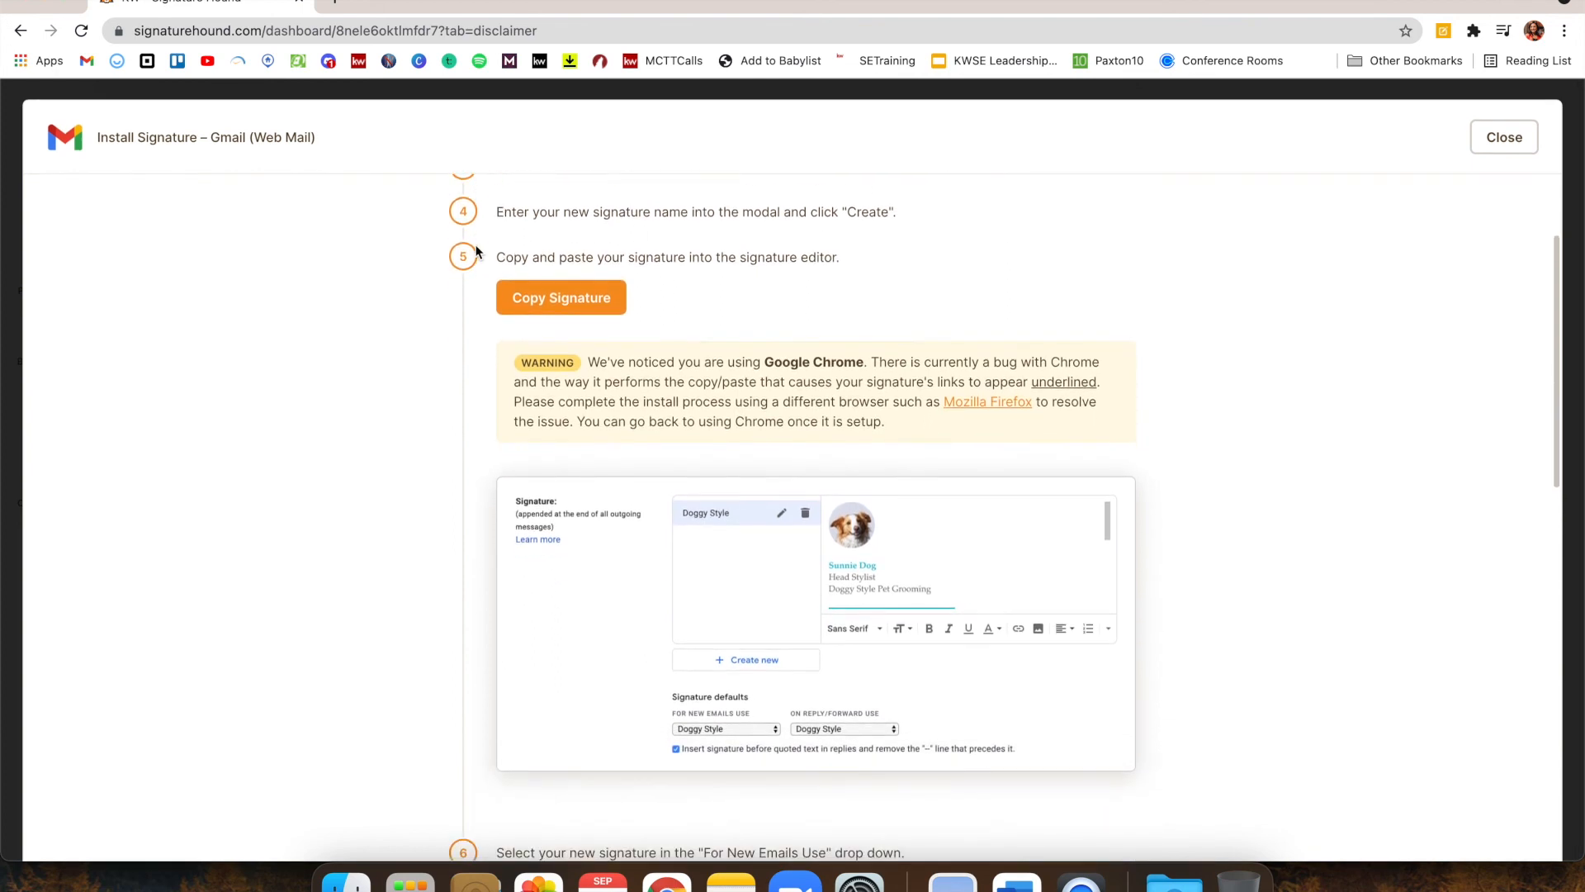
scroll(477, 252, down, 5)
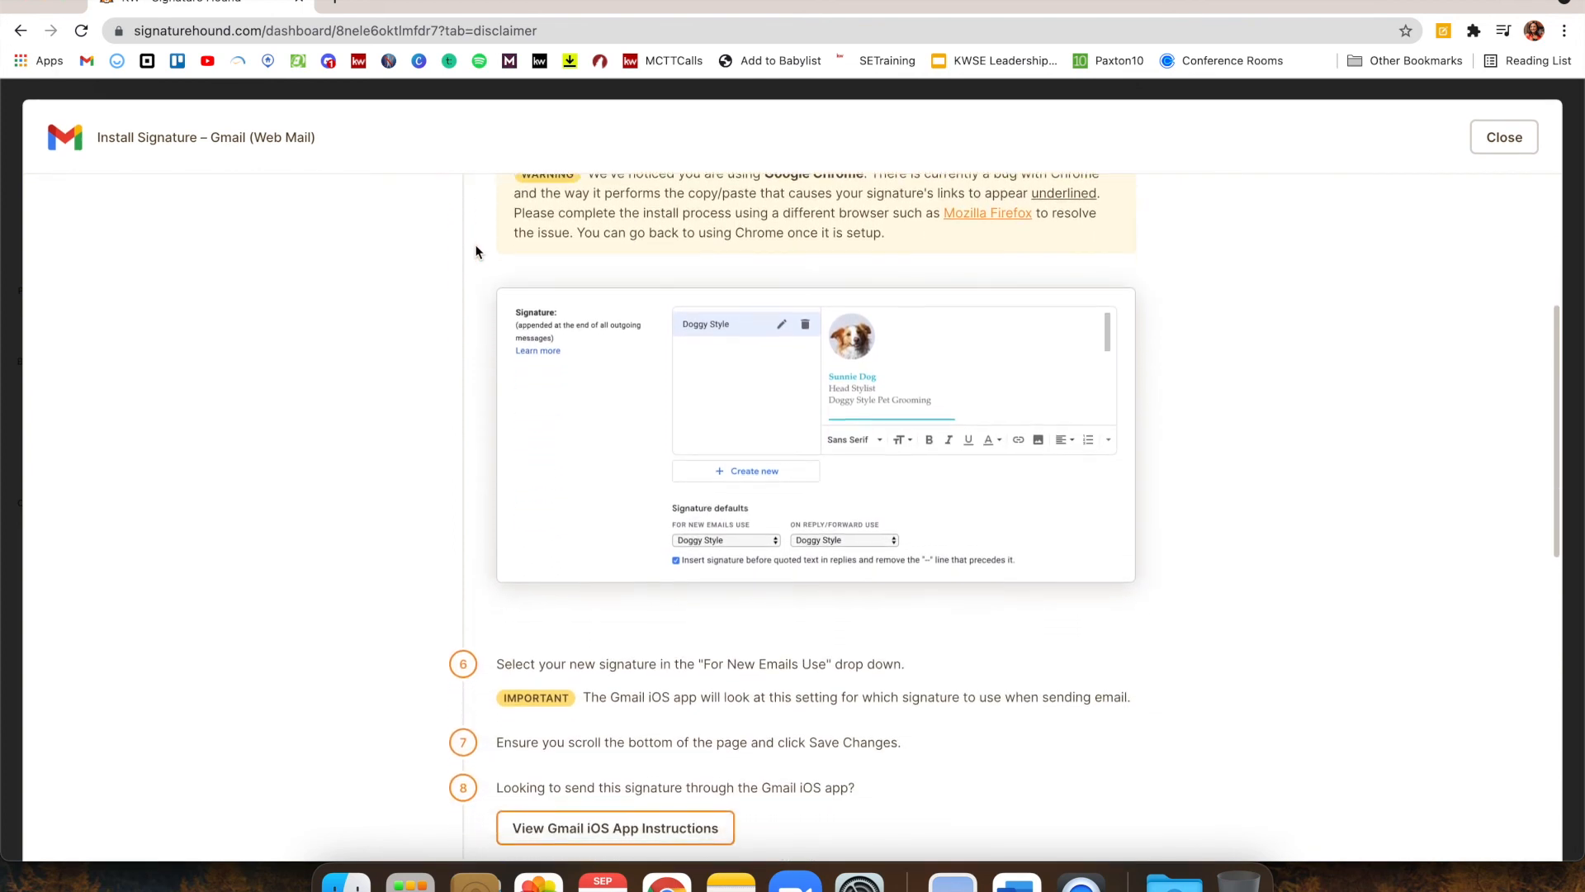
scroll(476, 252, down, 4)
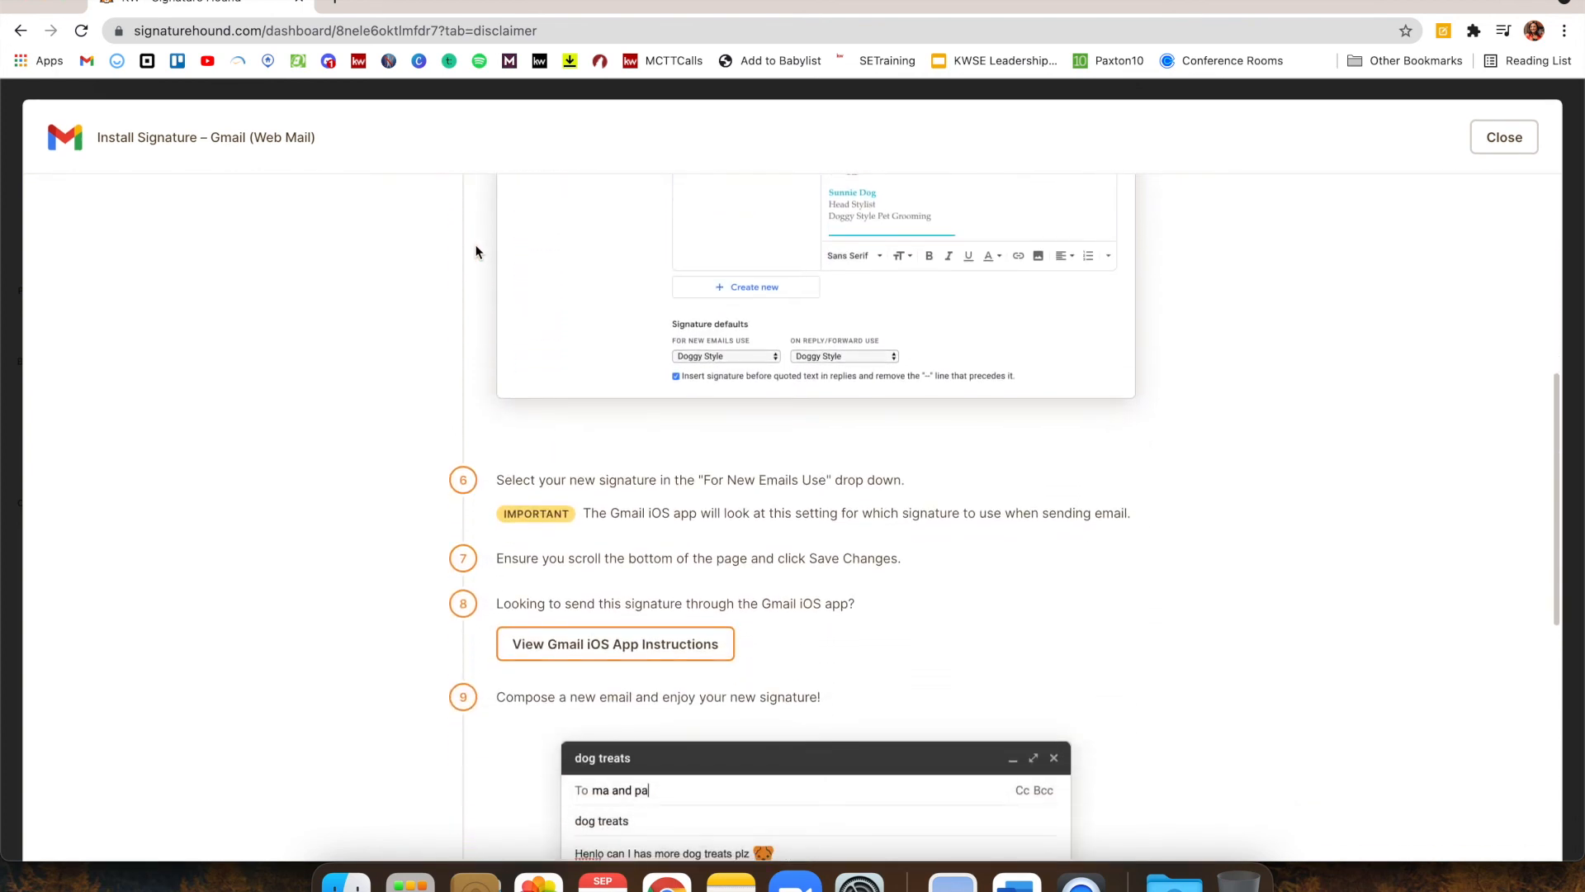
scroll(476, 252, down, 5)
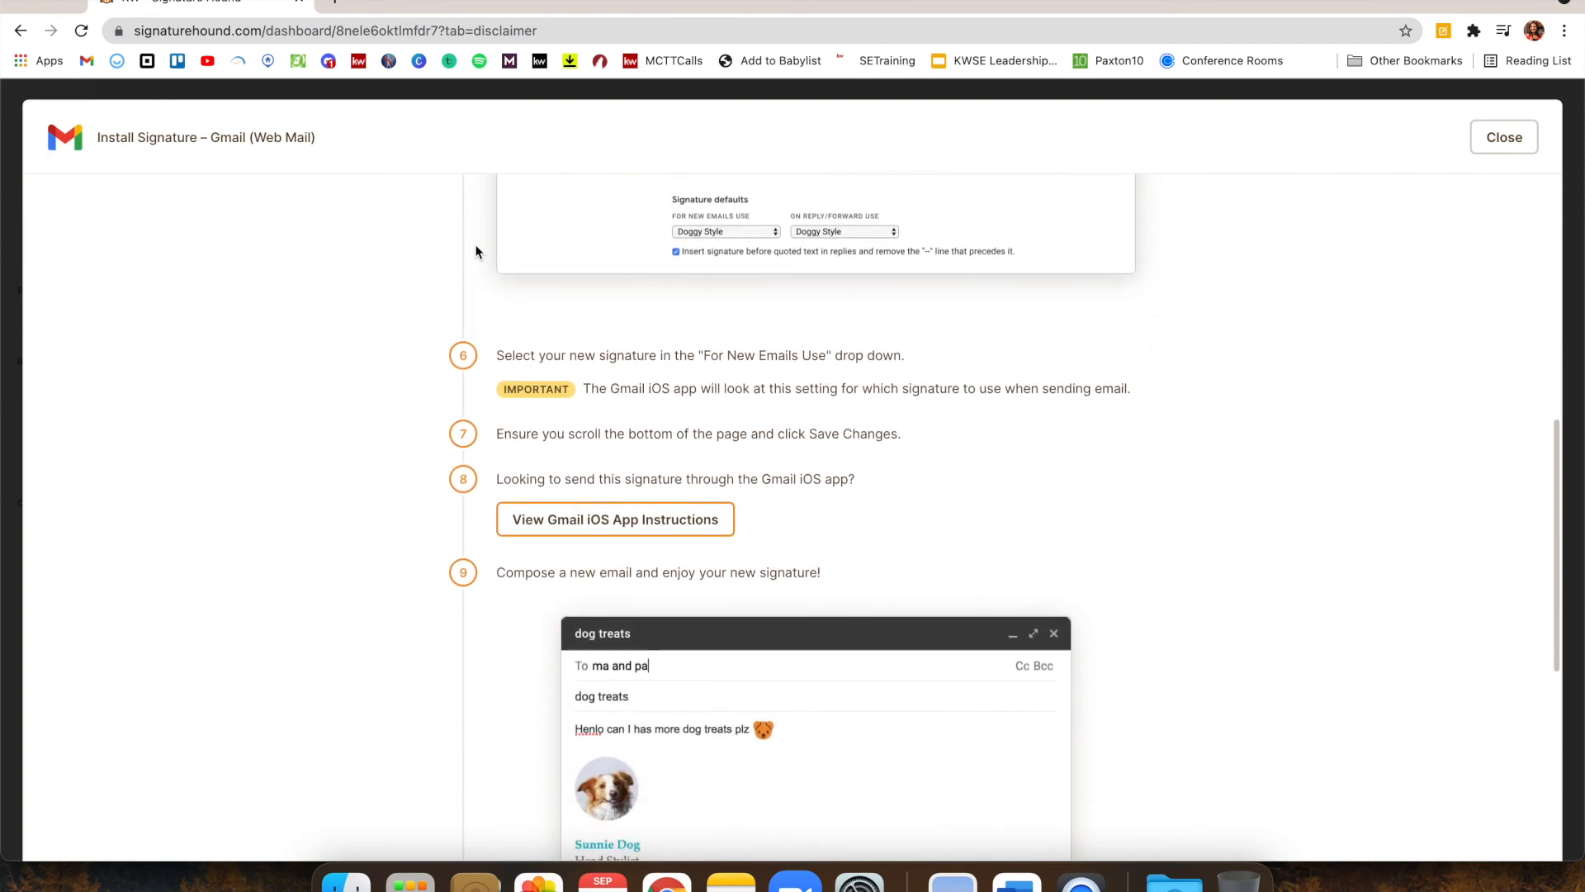
scroll(476, 252, down, 7)
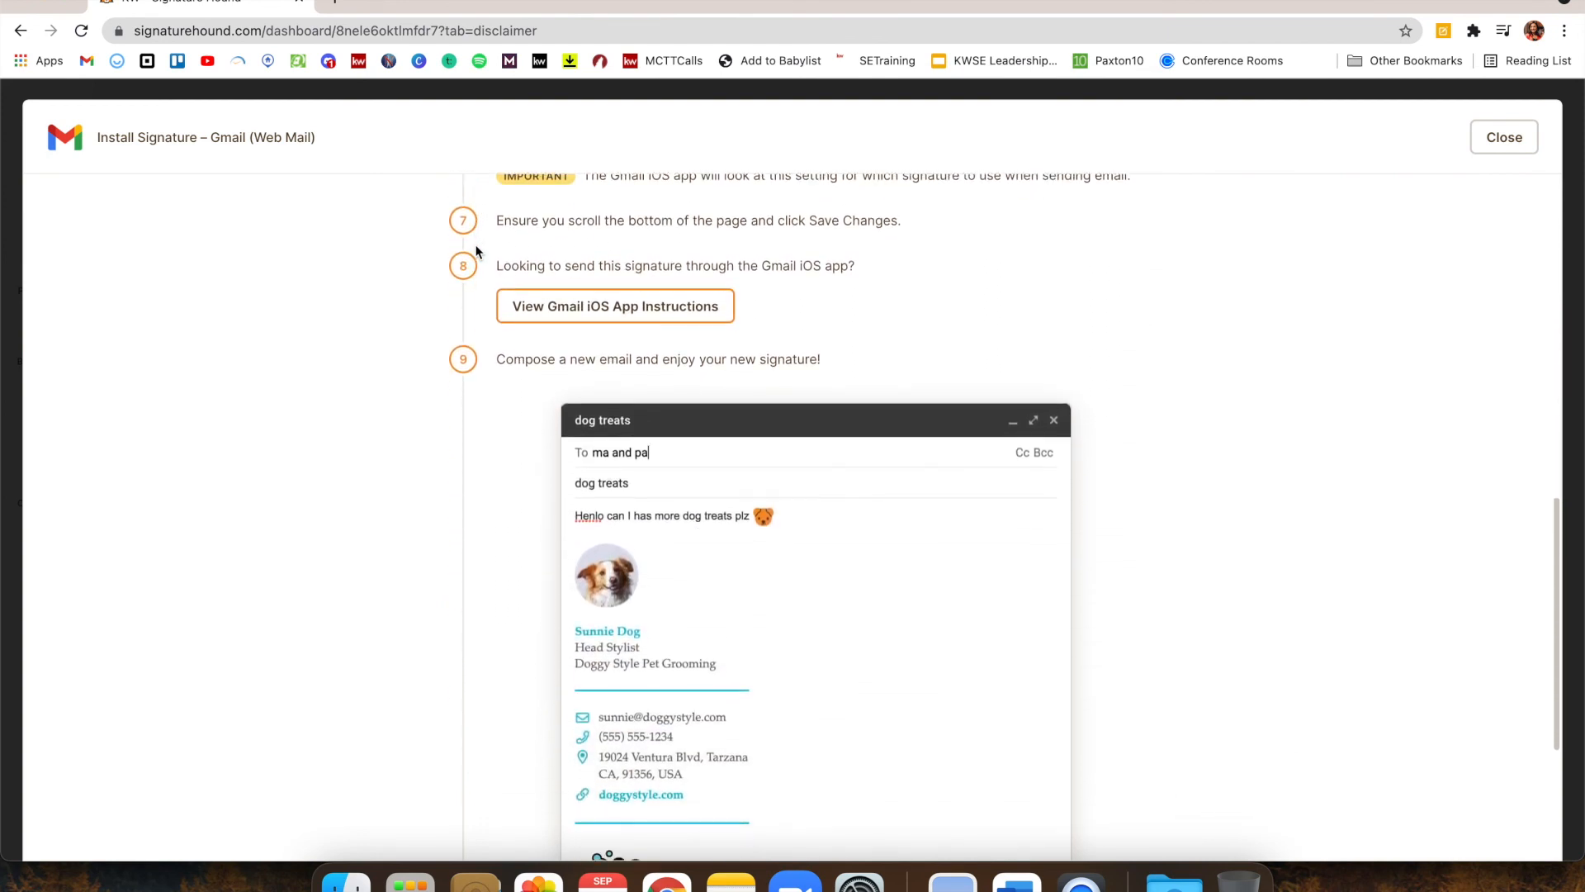
scroll(476, 251, down, 3)
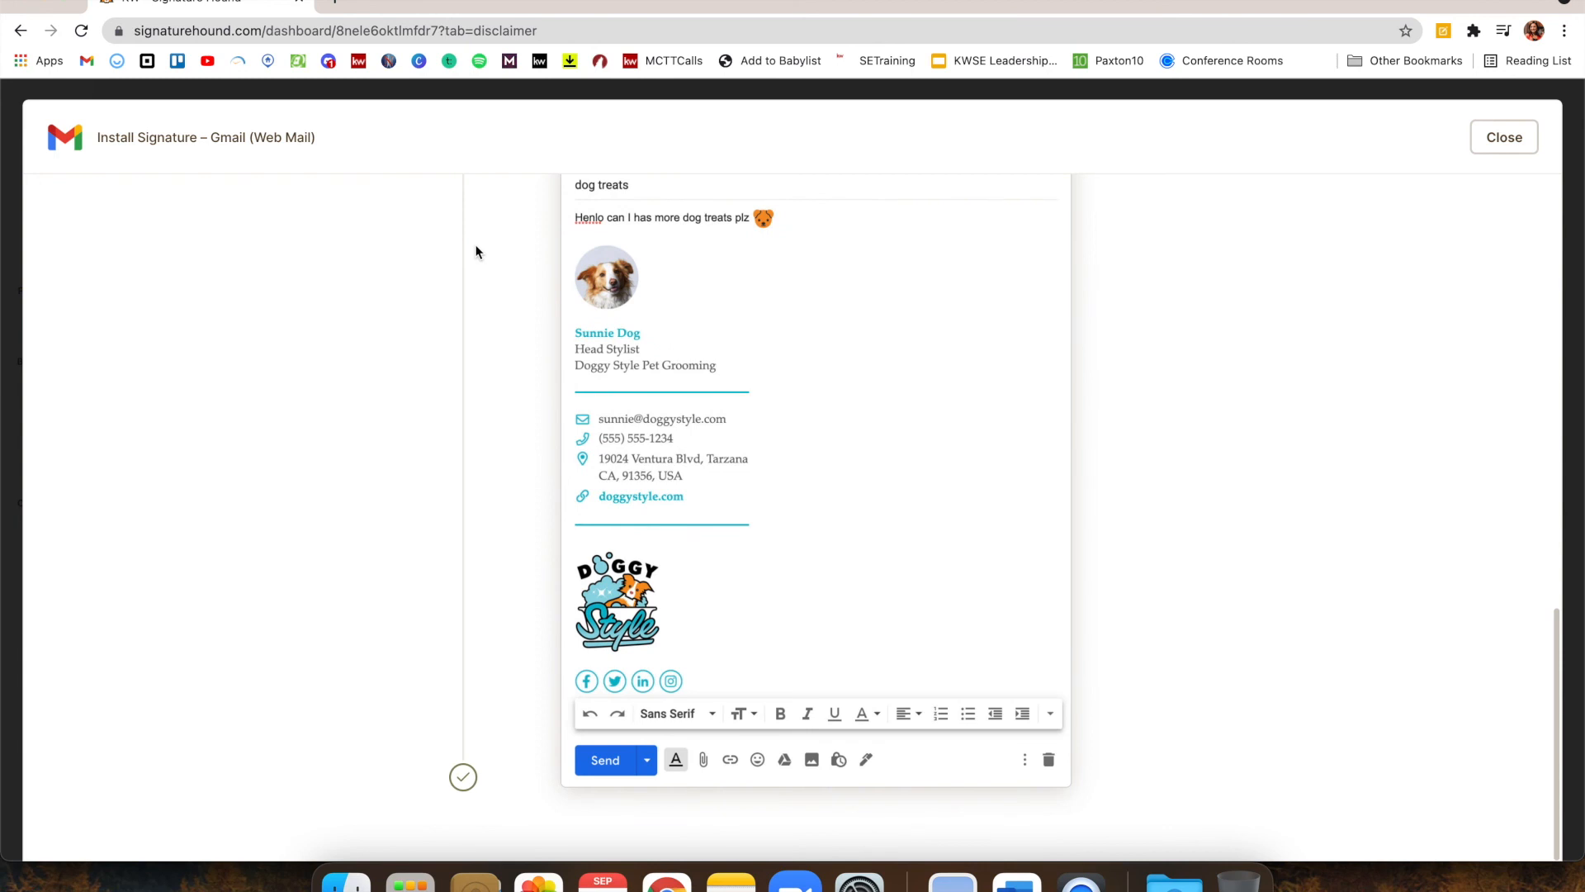
scroll(476, 252, up, 5)
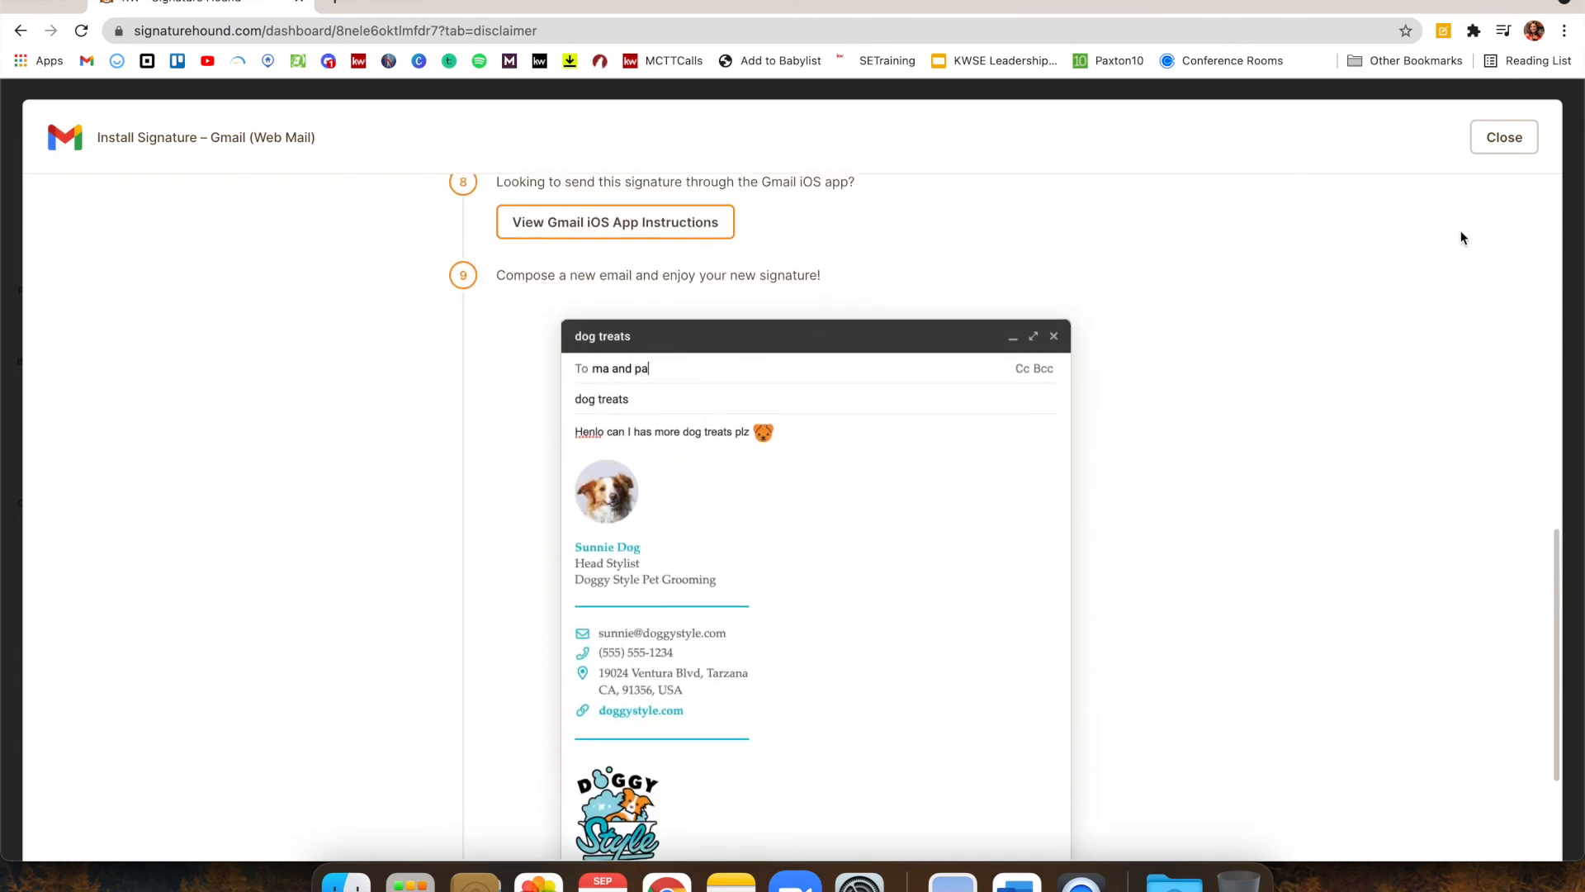
click(1489, 147)
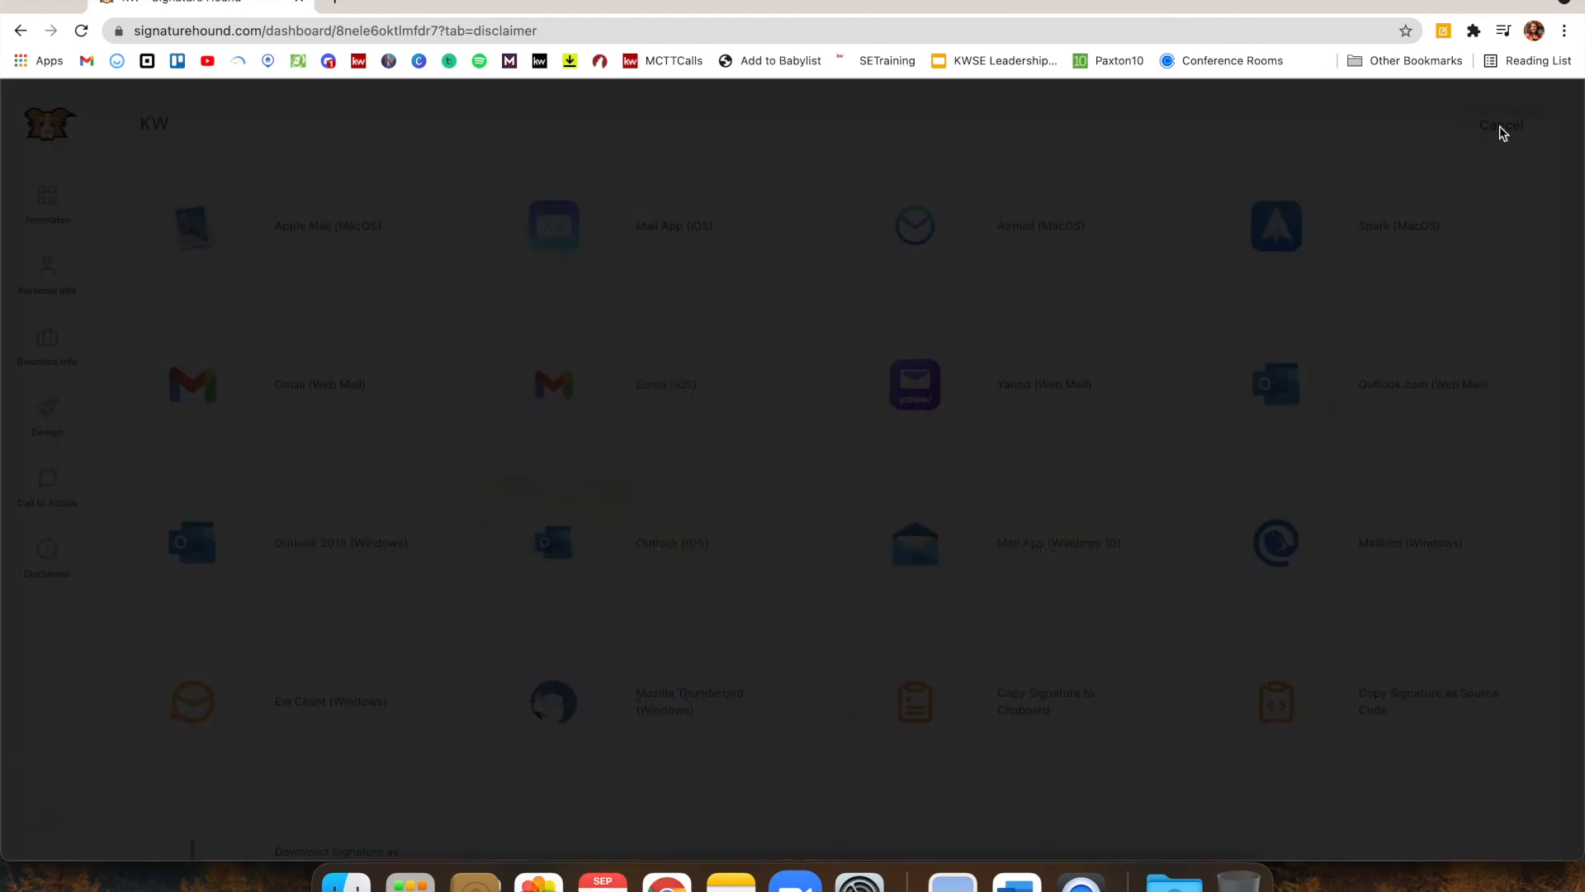
click(379, 273)
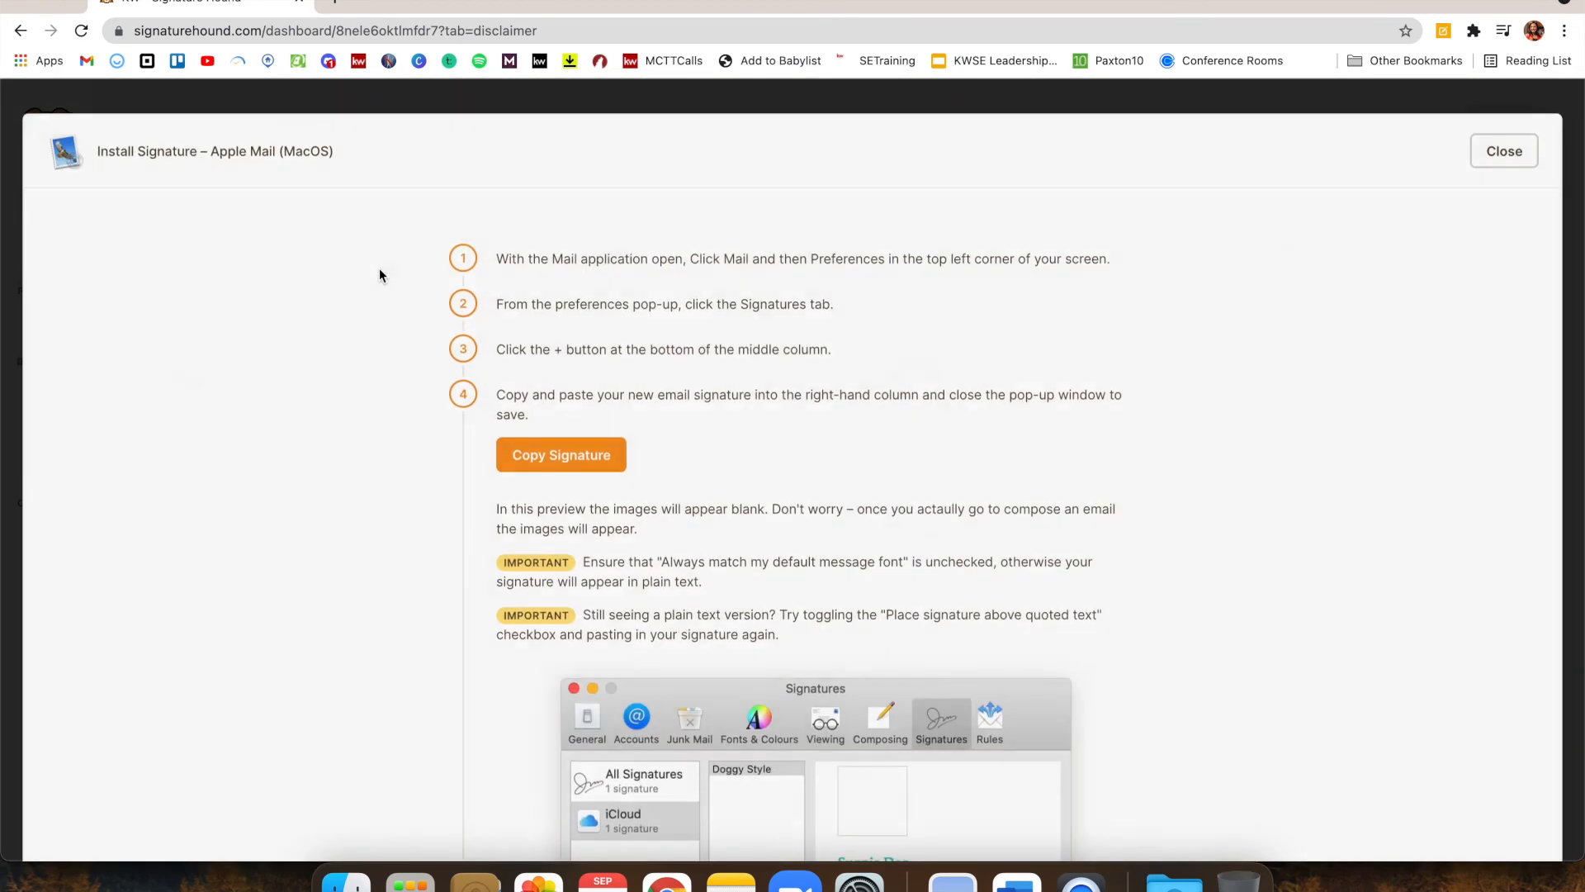
scroll(846, 571, down, 3)
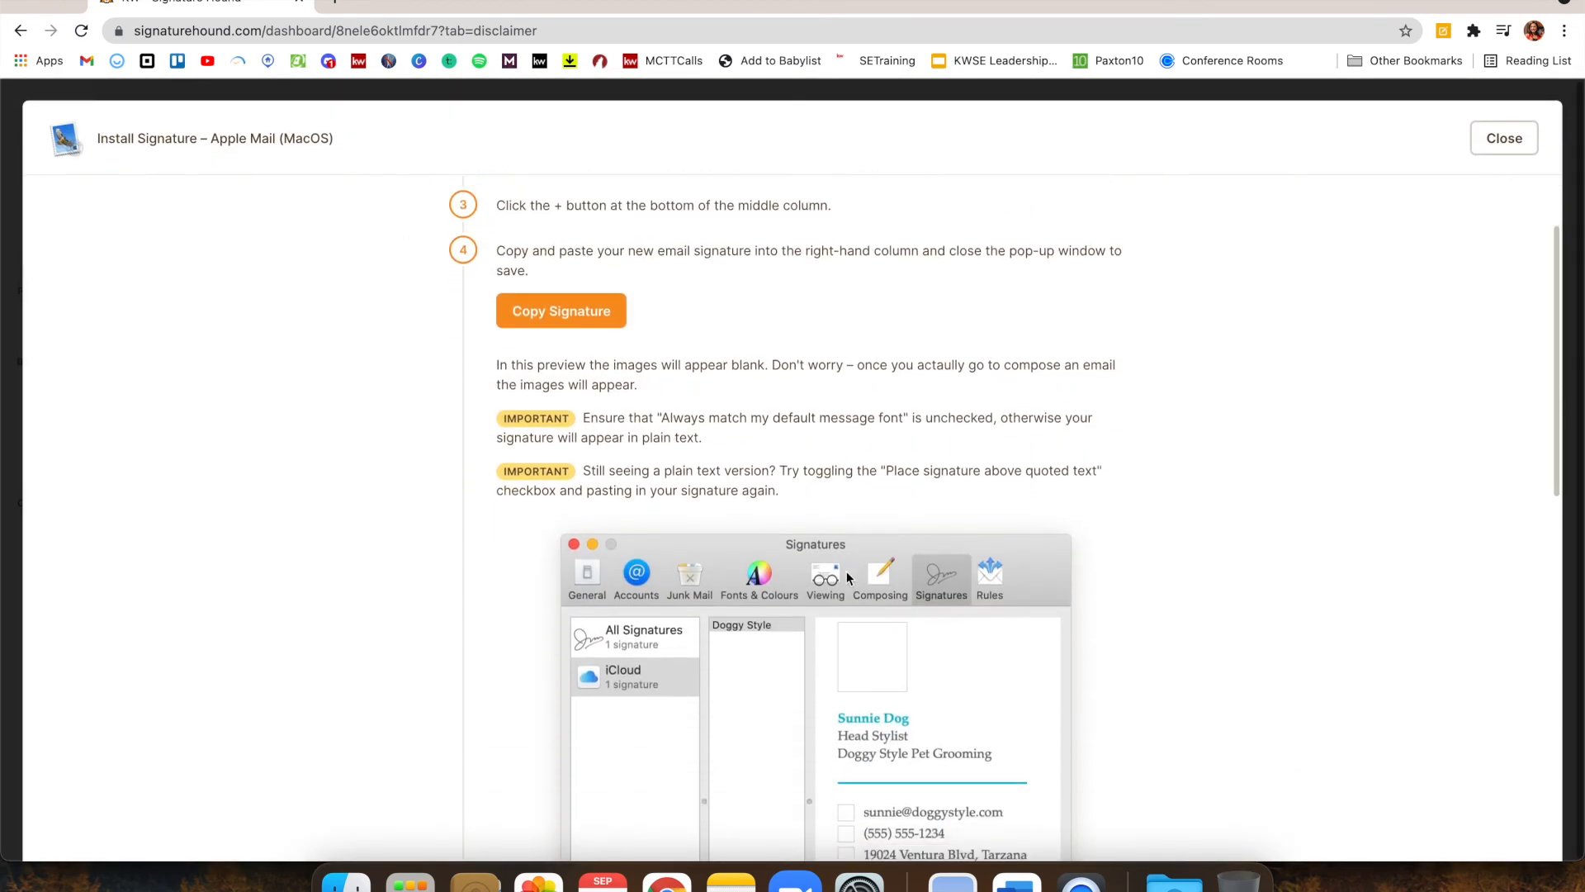
scroll(990, 382, up, 3)
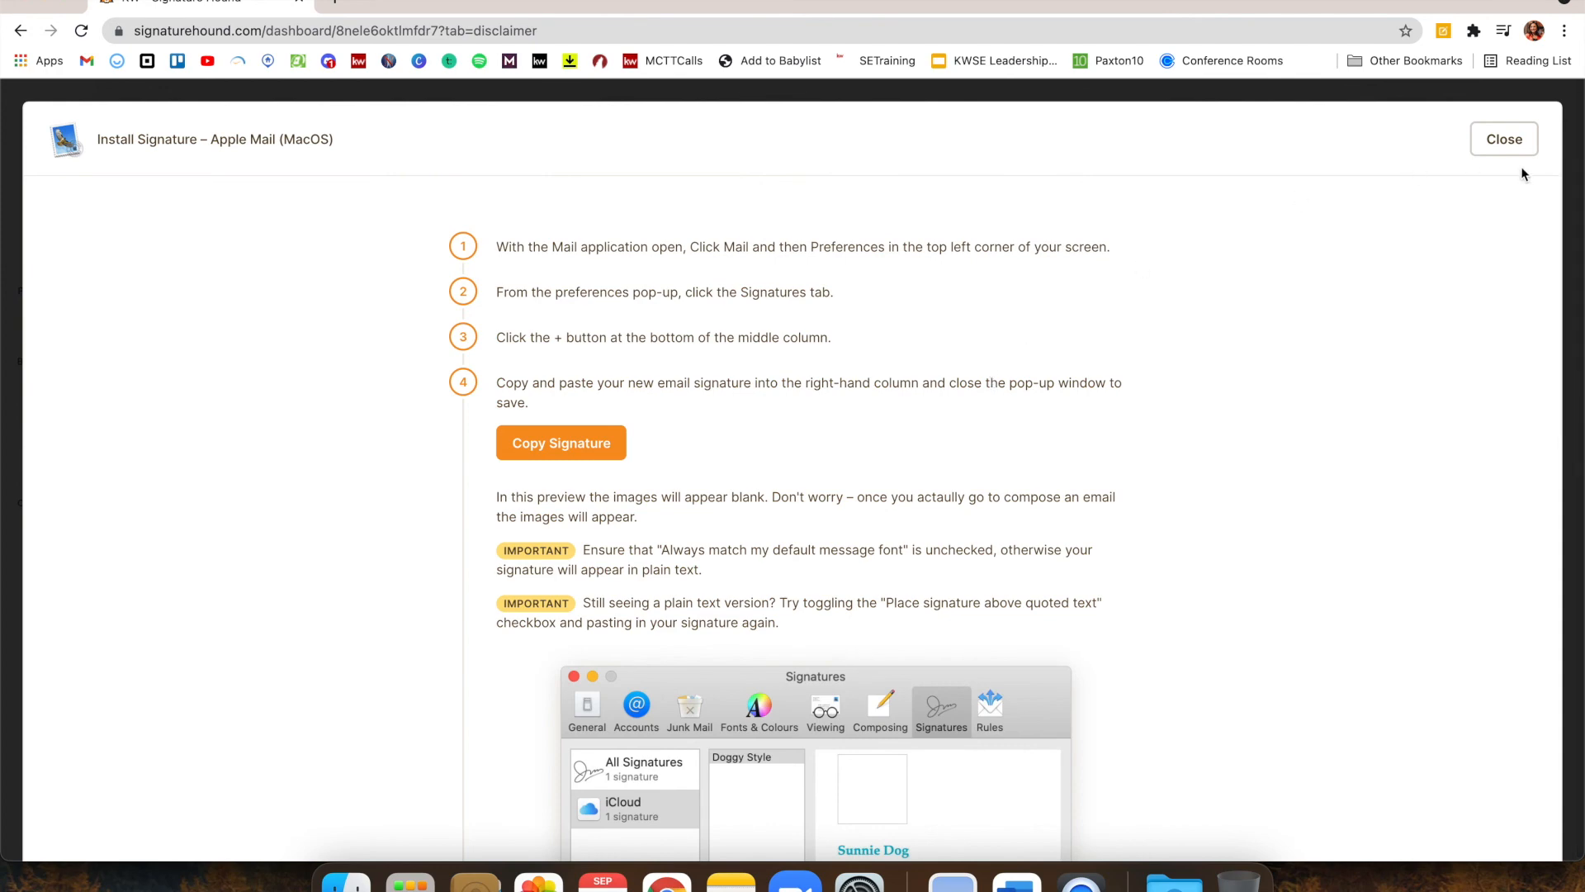
click(1510, 146)
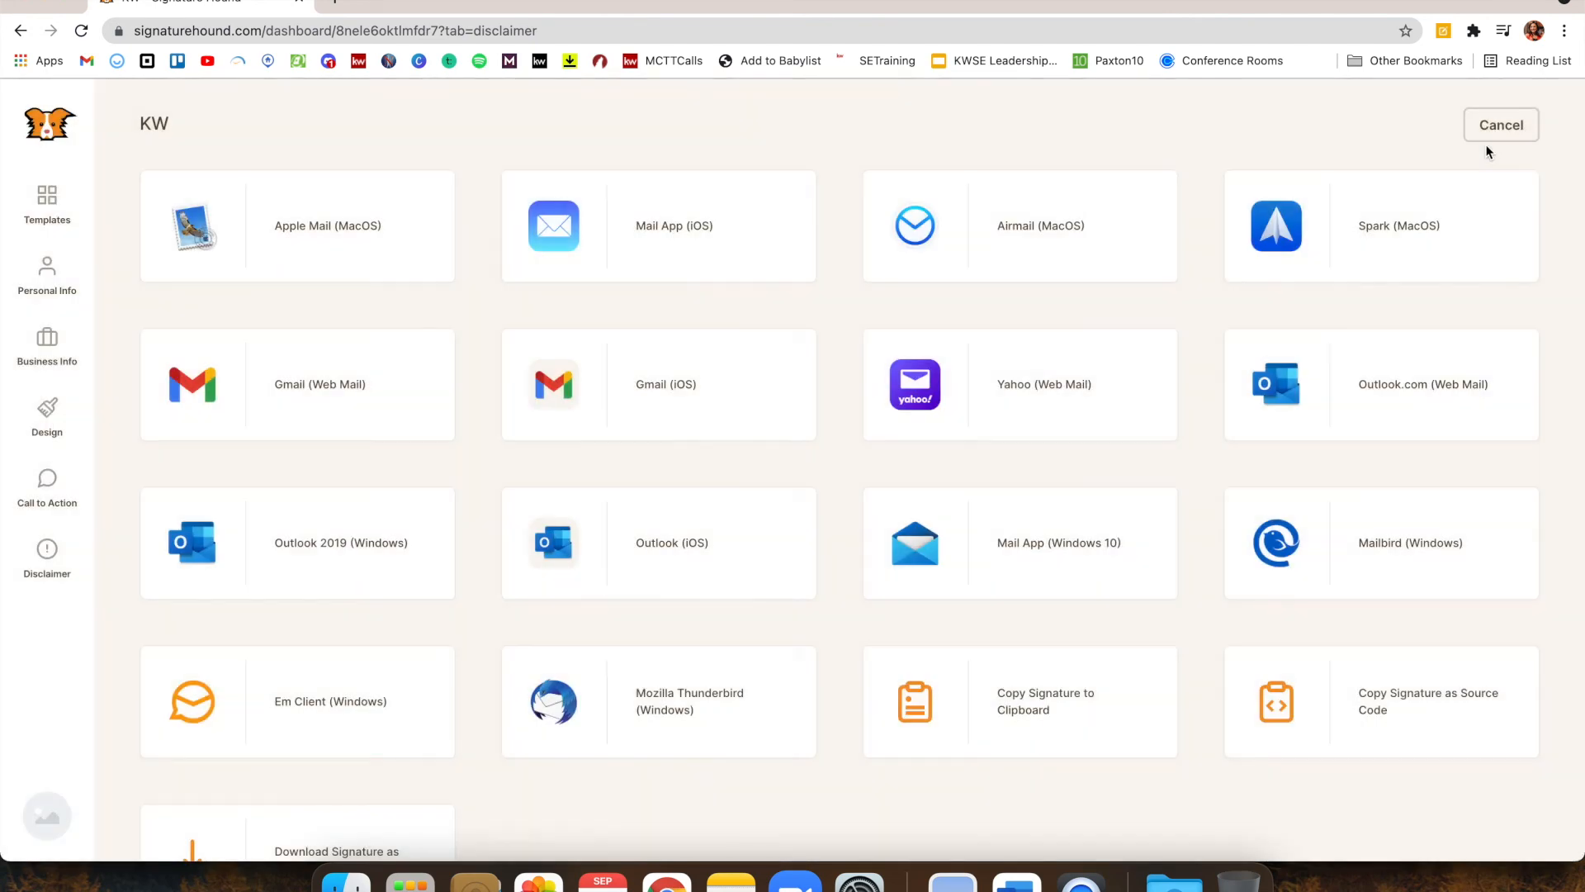
click(671, 240)
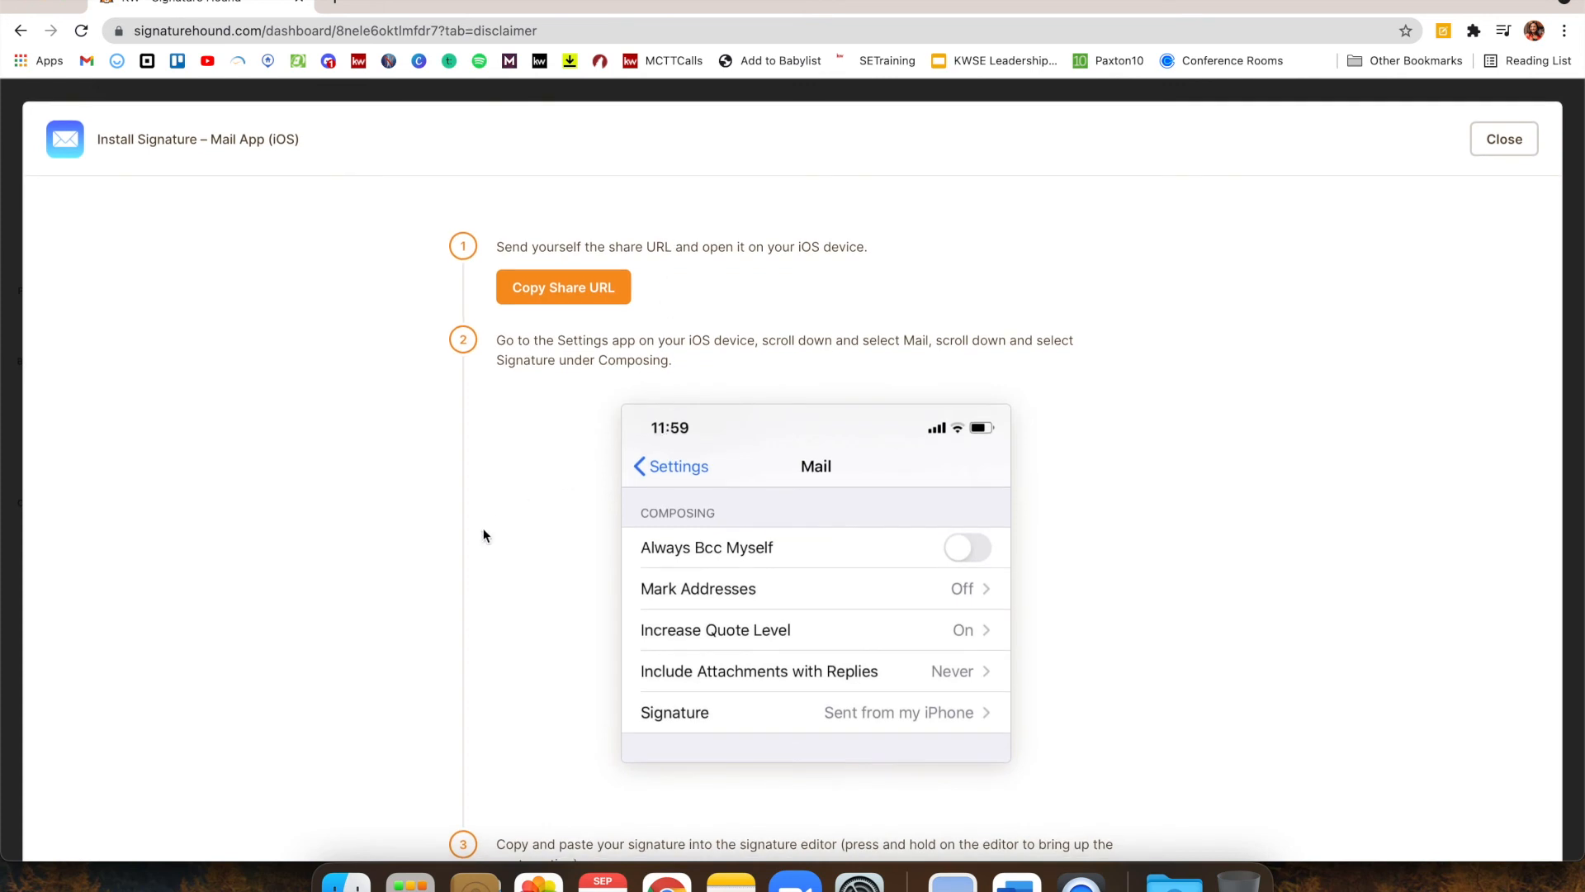
scroll(485, 534, down, 2)
scroll(575, 345, down, 5)
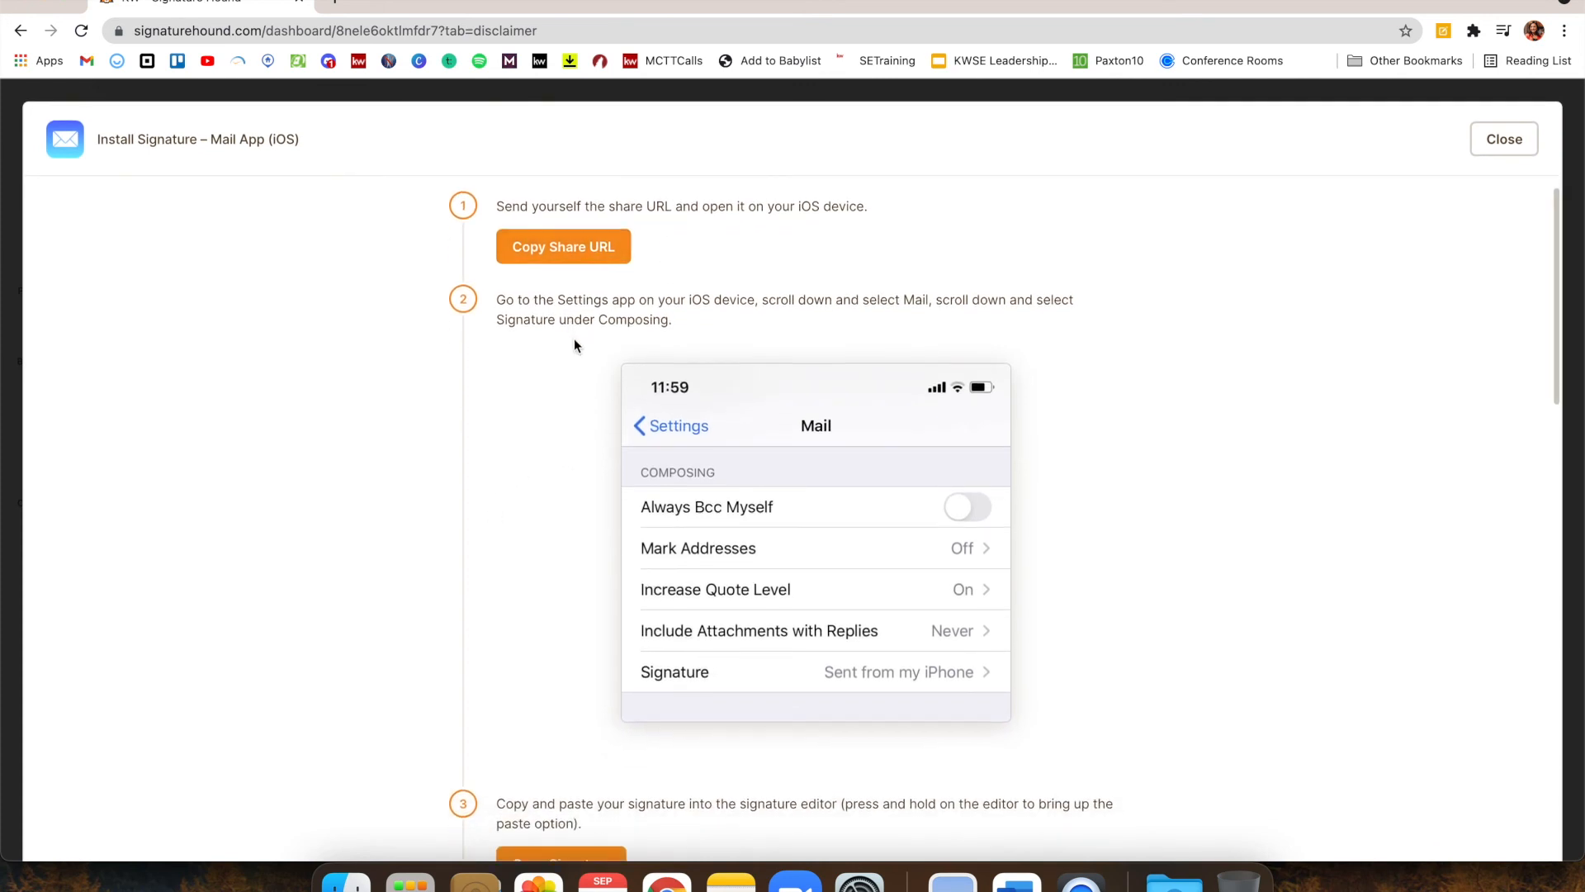
scroll(575, 345, down, 10)
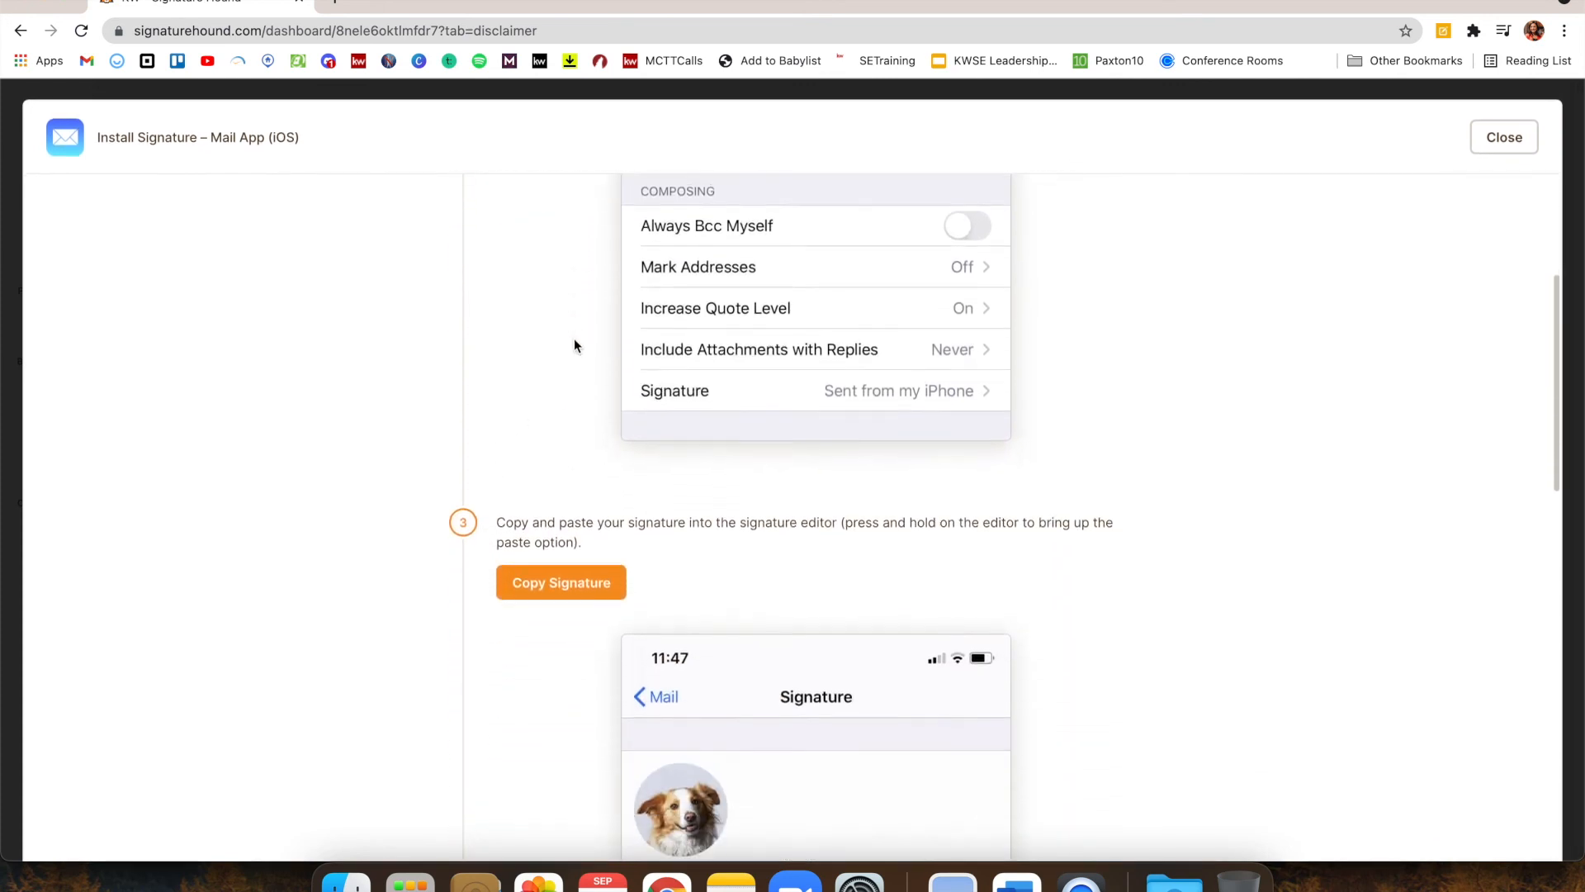
scroll(573, 343, down, 20)
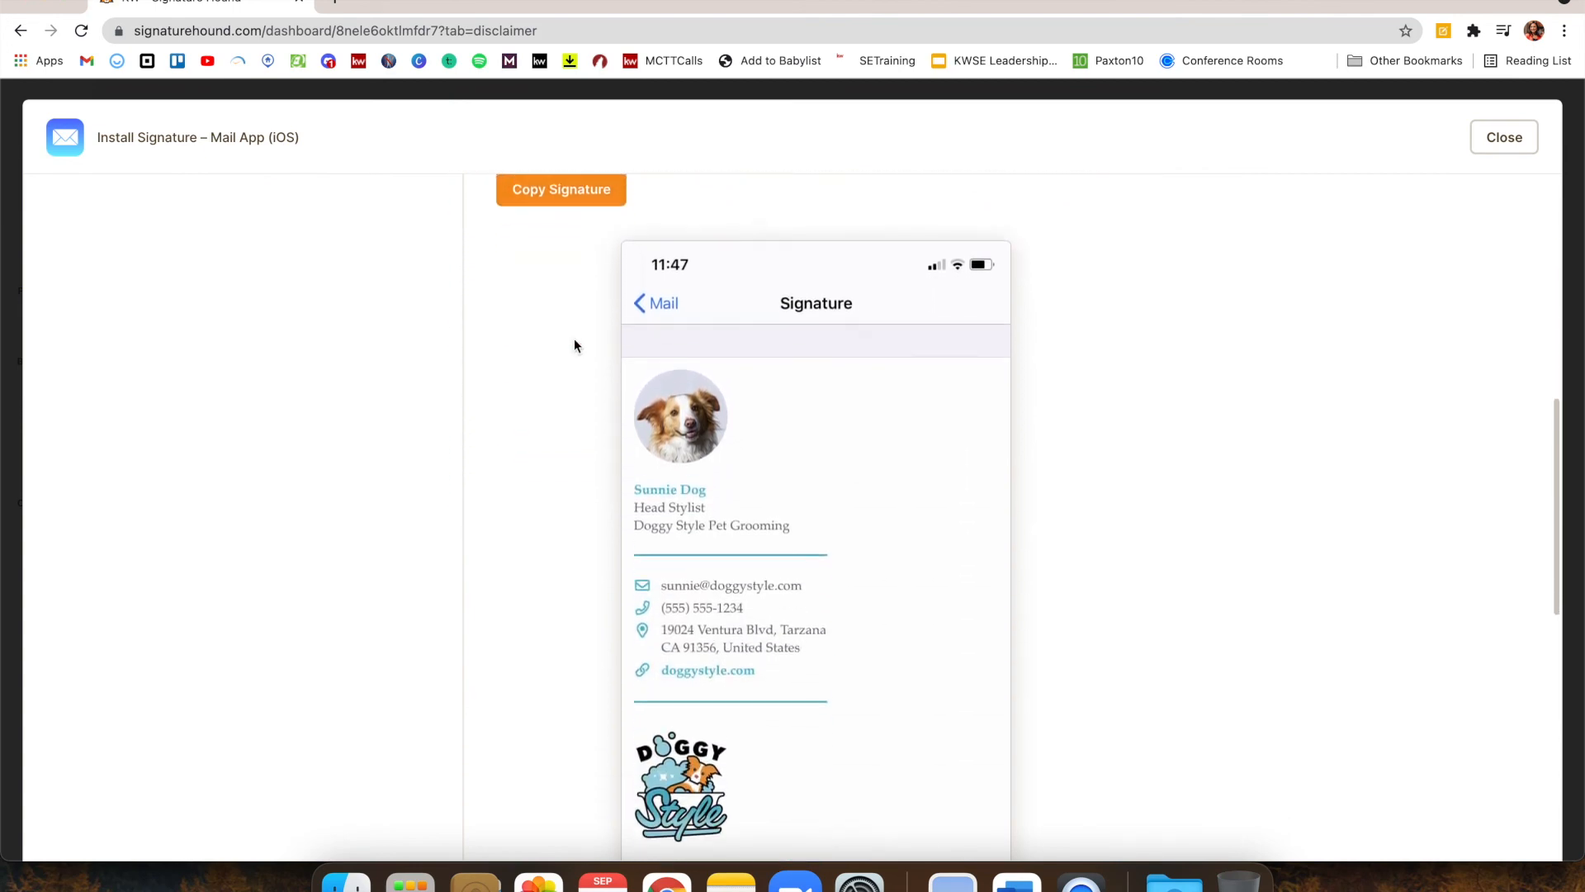
click(1515, 141)
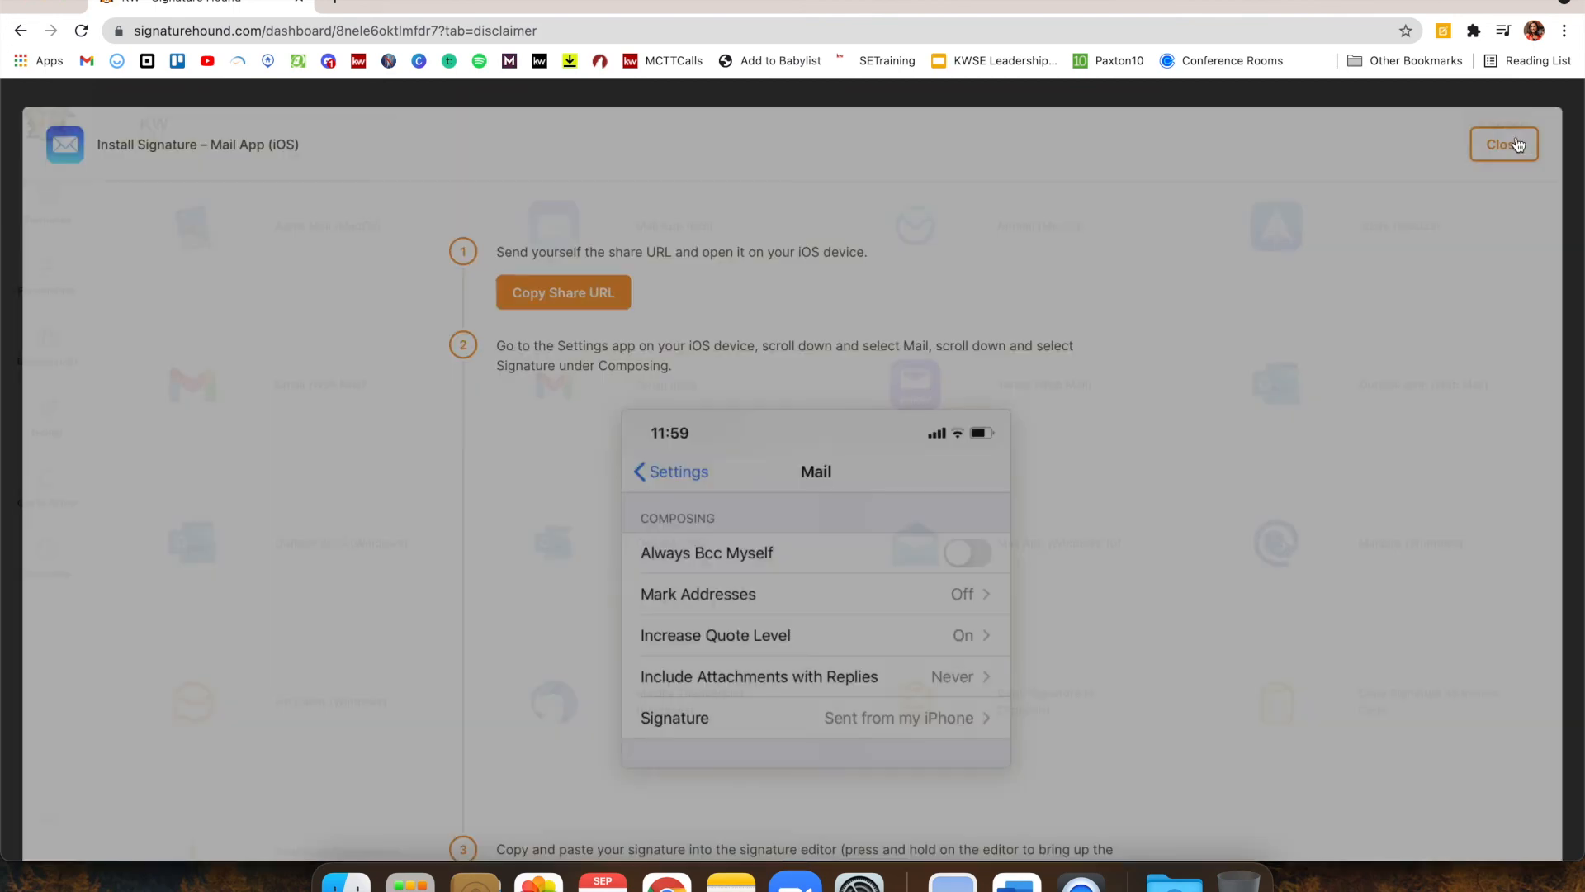